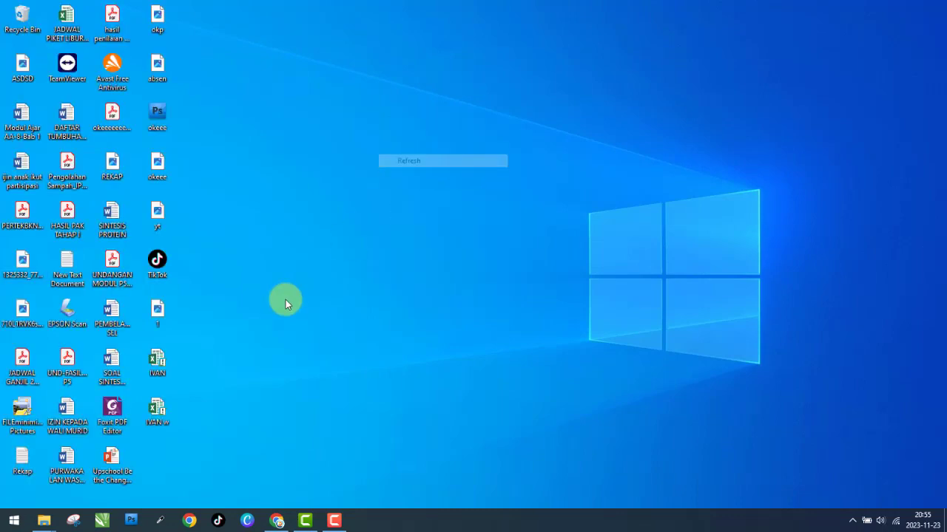
Refresh the desktop, close the SSD (E:) window and switch to the open Bahan folder window.
right_click(345, 256)
click(392, 289)
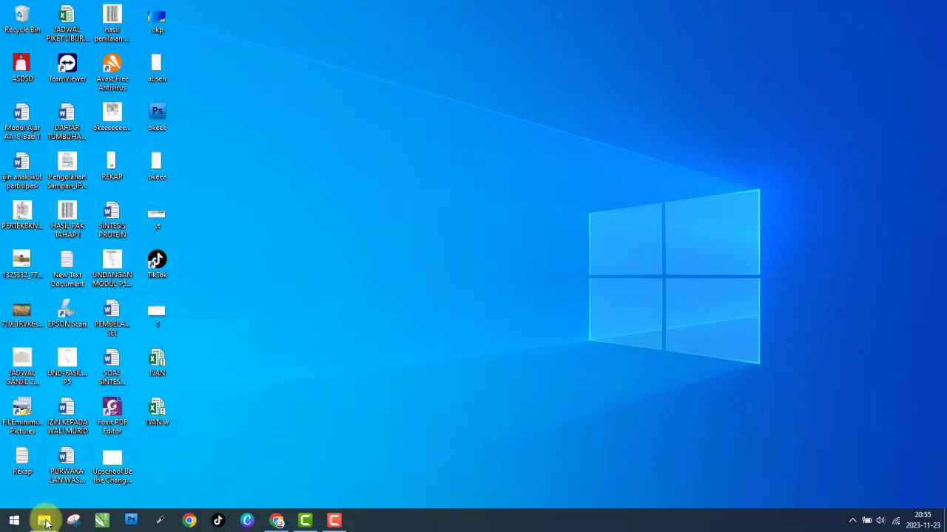
mouse_move(43, 521)
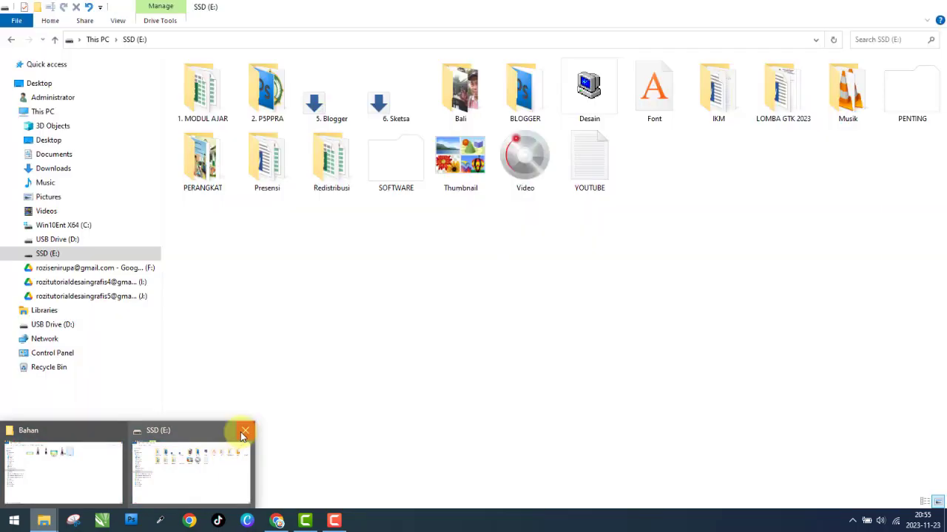
click(244, 433)
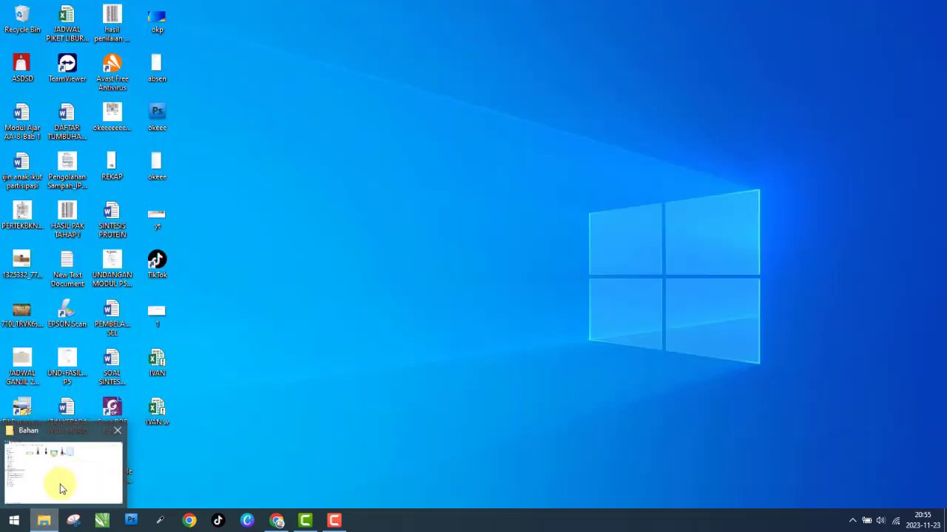
click(61, 473)
click(201, 260)
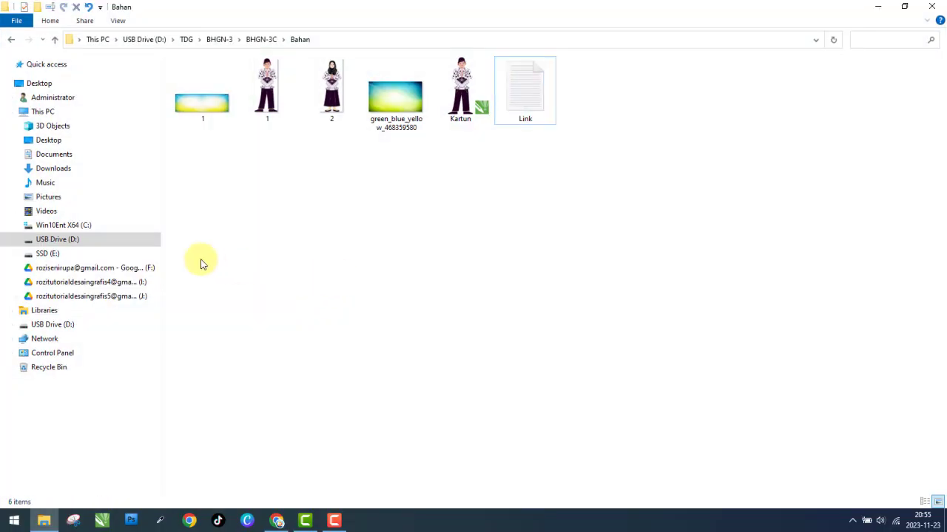
Open the BHGN-4 image from the Thumbnail folder on SSD (E:) in a maximized image viewer.
click(92, 254)
double_click(455, 167)
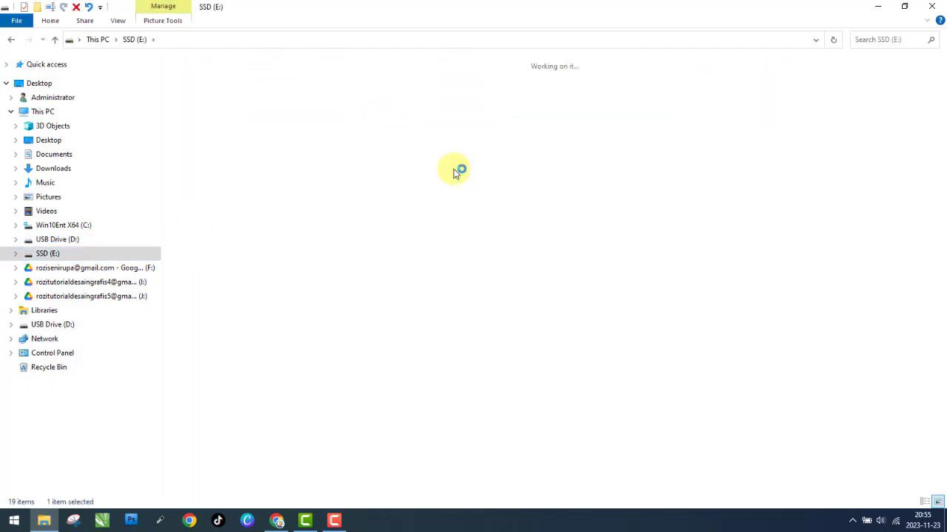
click(303, 77)
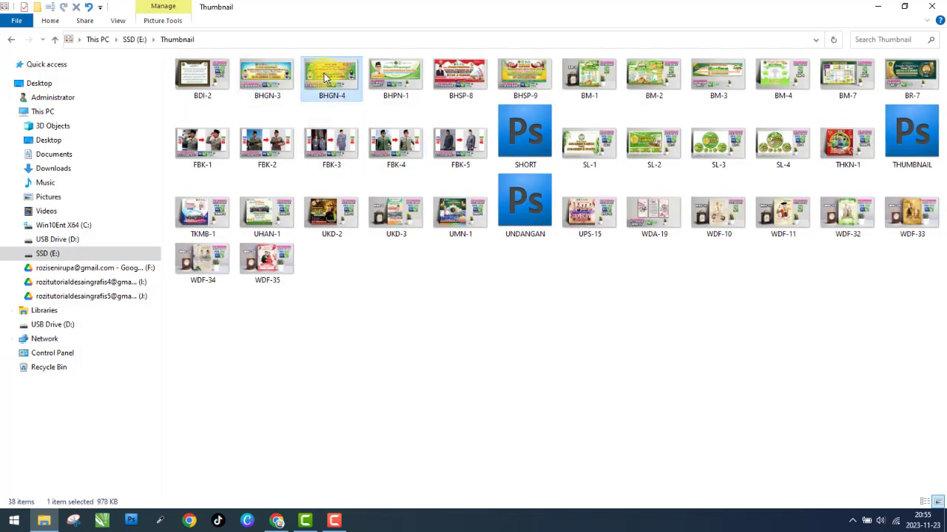
double_click(402, 128)
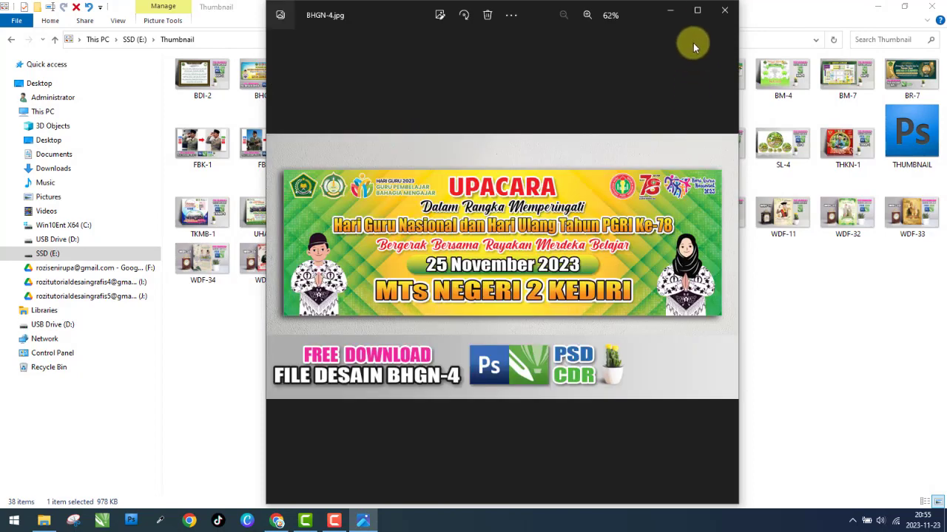
click(697, 11)
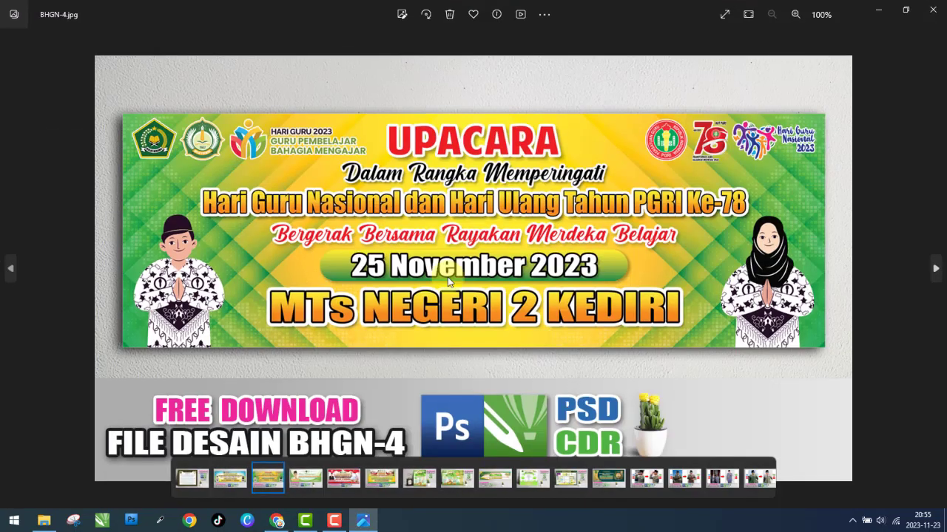
Compare the BHGN-3 banner preview with the BHGN-4 one and close the image viewer.
click(232, 483)
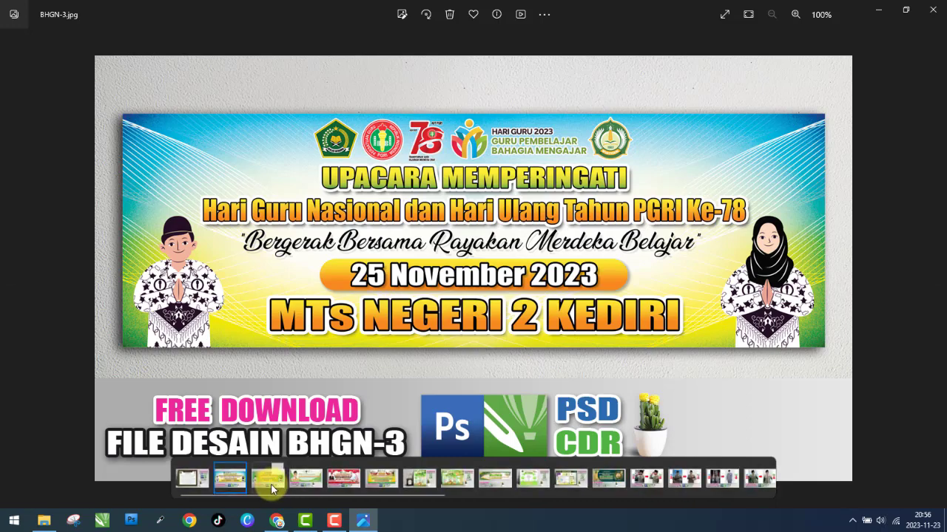
click(271, 484)
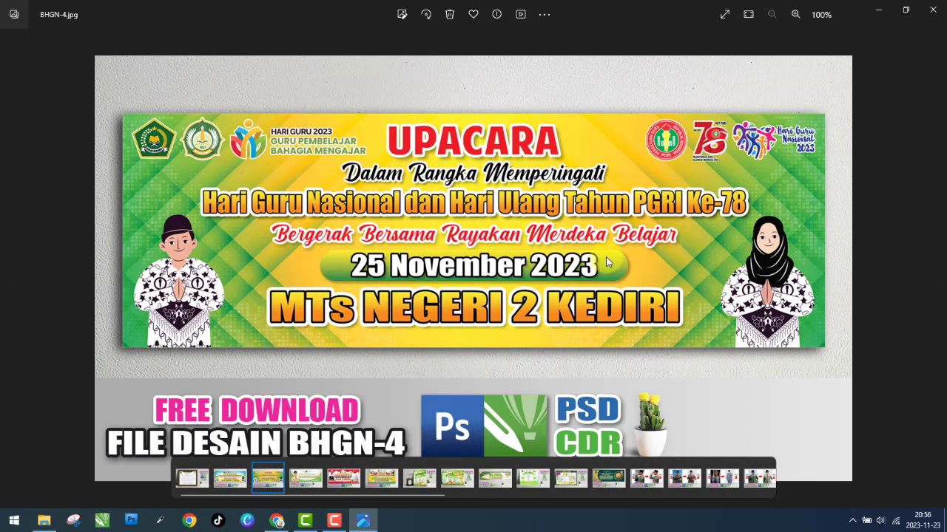
scroll(507, 236, up, 1)
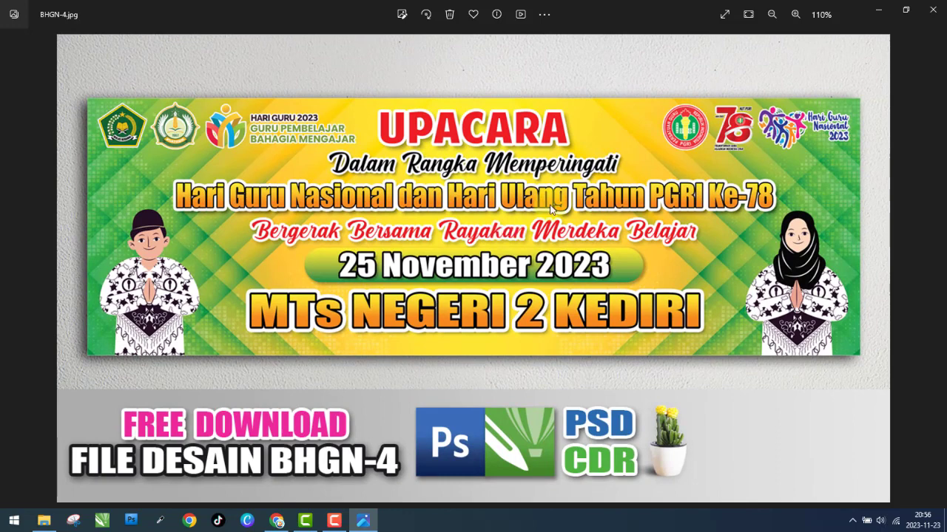
click(933, 10)
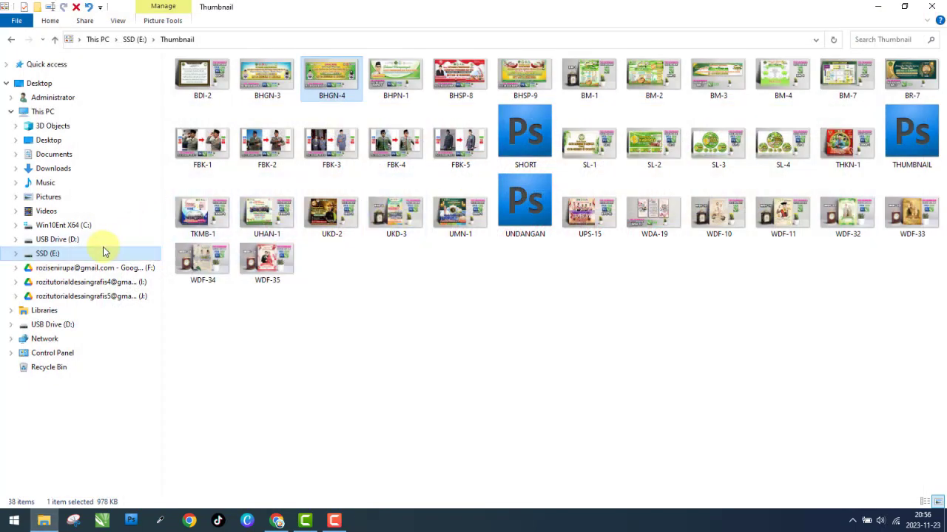
Open the BHGN-4P folder inside TDG > BHGN-4 on USB Drive (D:).
click(83, 239)
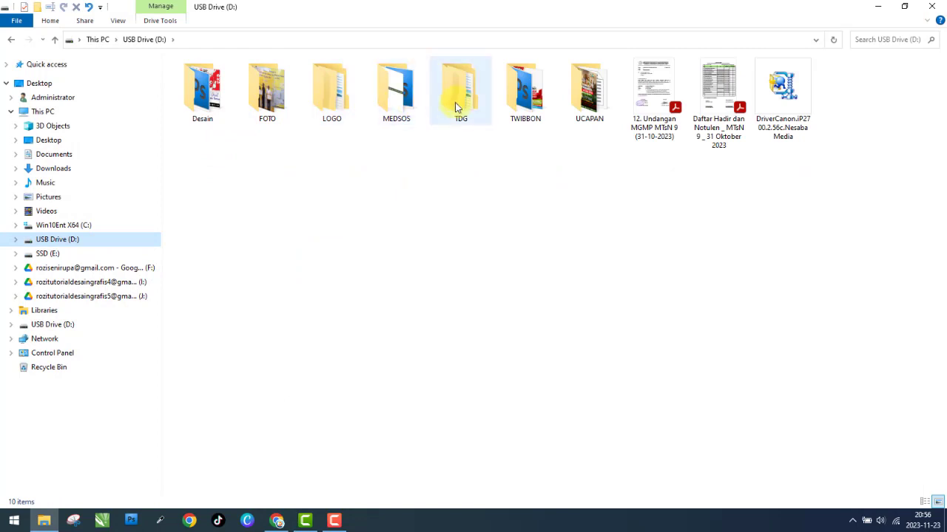
double_click(456, 108)
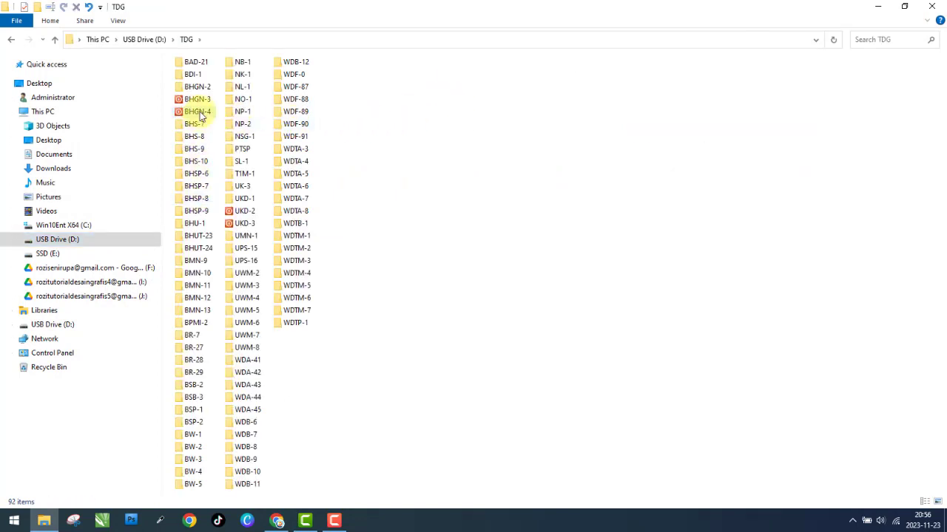
double_click(198, 112)
double_click(200, 86)
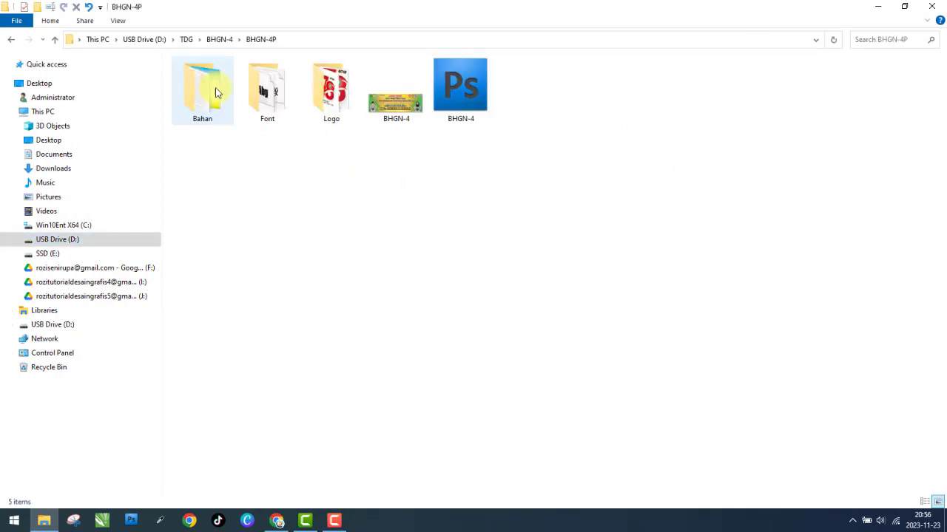
Open the BHGN-4 image in the BHGN-4P folder, examine the banner's logos and text up close, and close it.
click(454, 100)
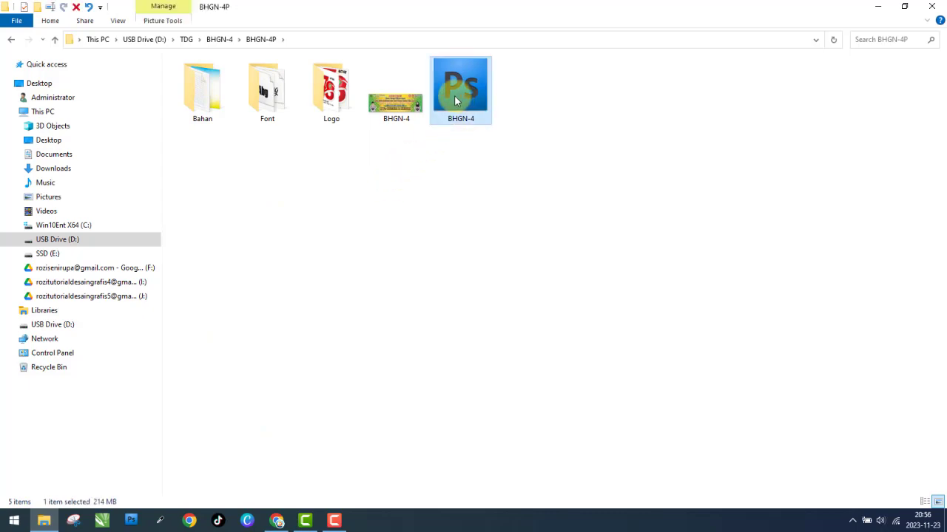
click(393, 106)
double_click(393, 105)
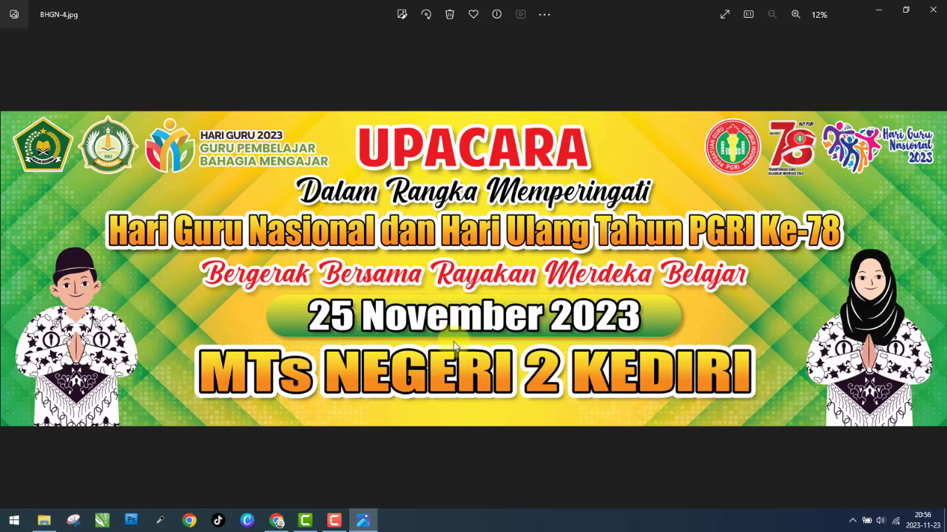
scroll(467, 356, up, 5)
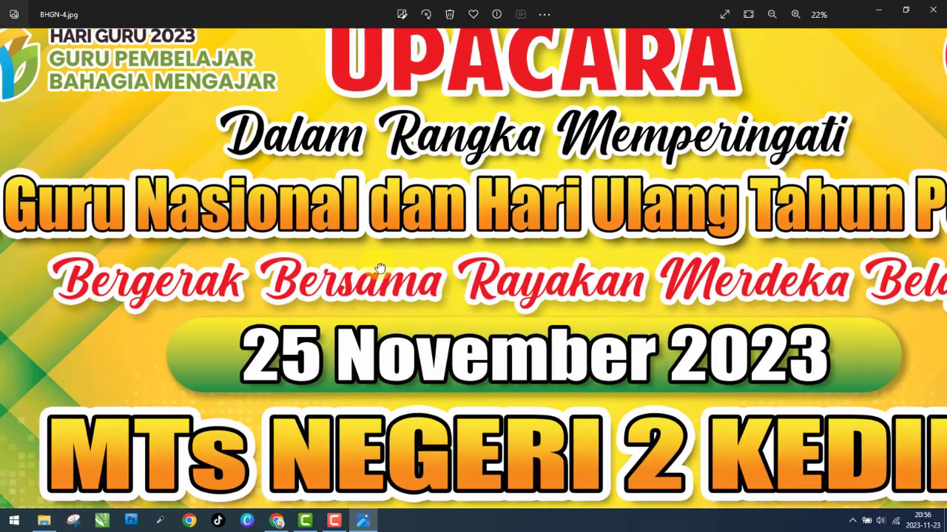
drag(221, 255, 600, 281)
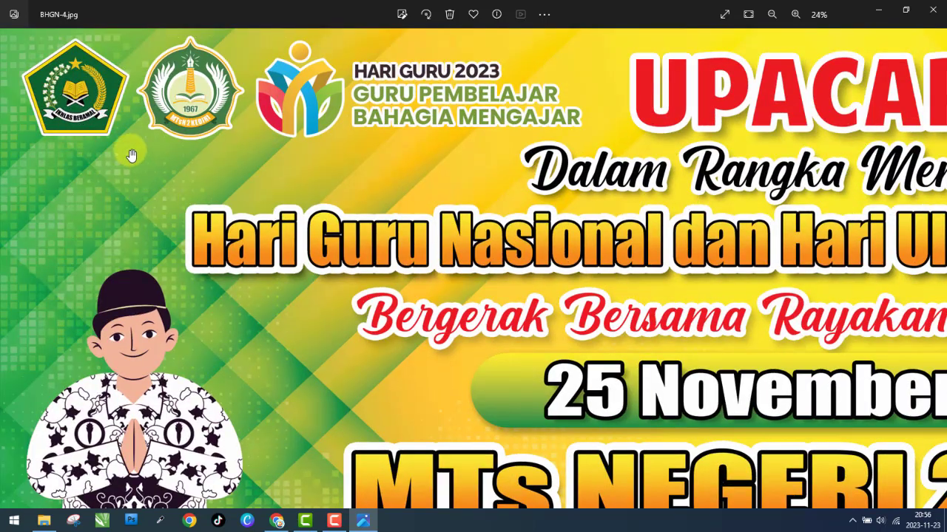
scroll(129, 150, up, 4)
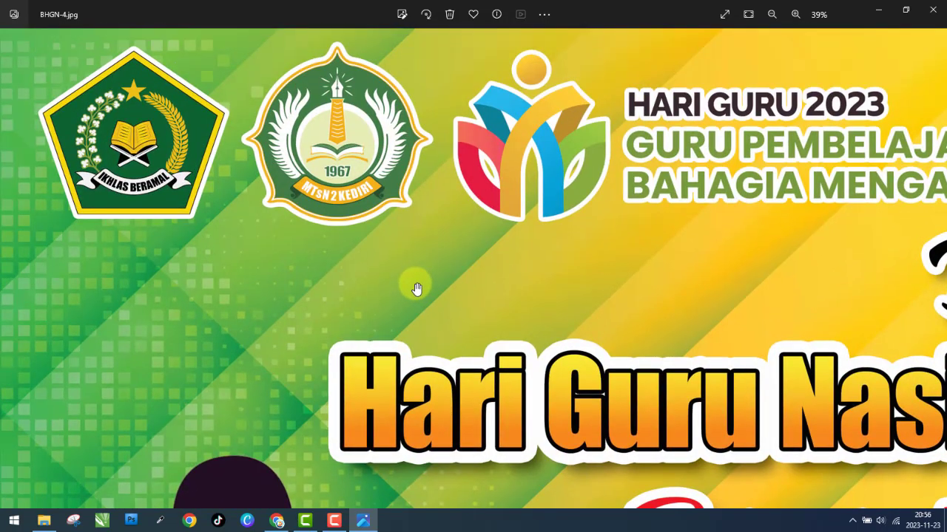
scroll(417, 289, down, 5)
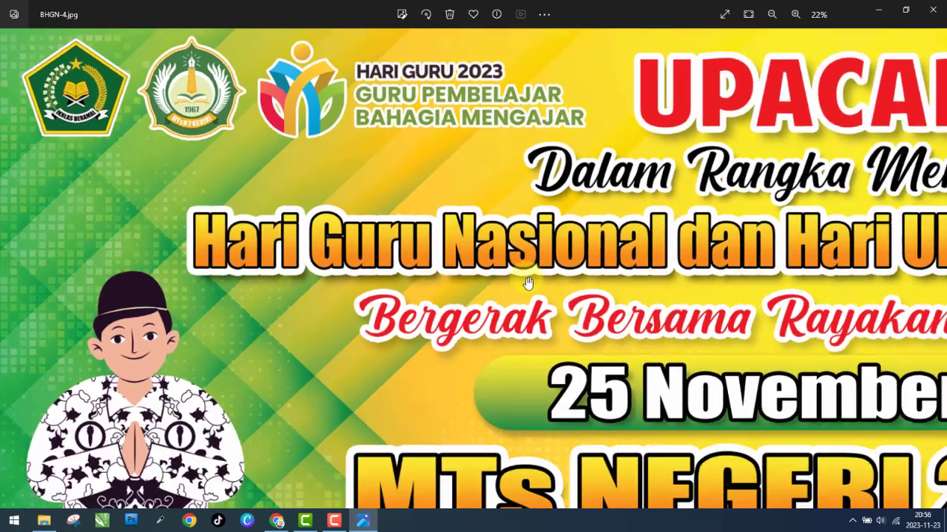
scroll(689, 252, down, 3)
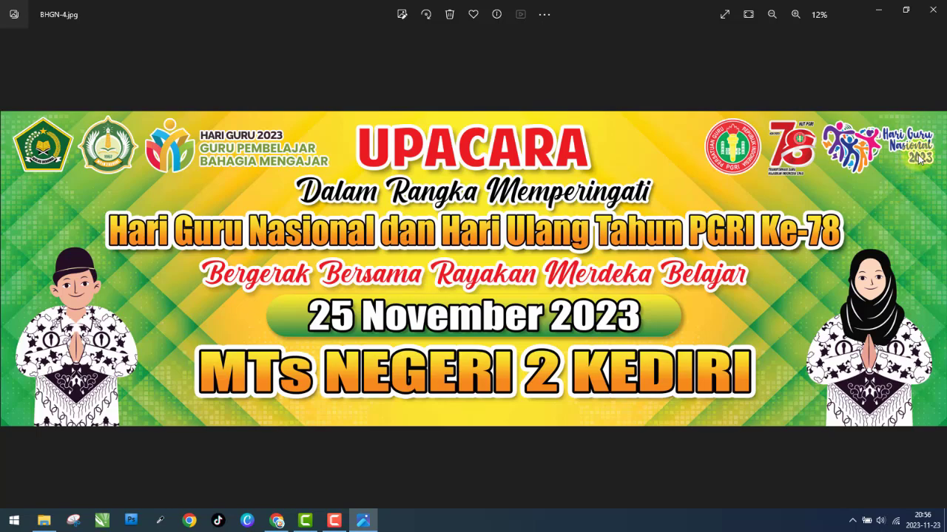
scroll(919, 157, up, 3)
scroll(809, 183, up, 1)
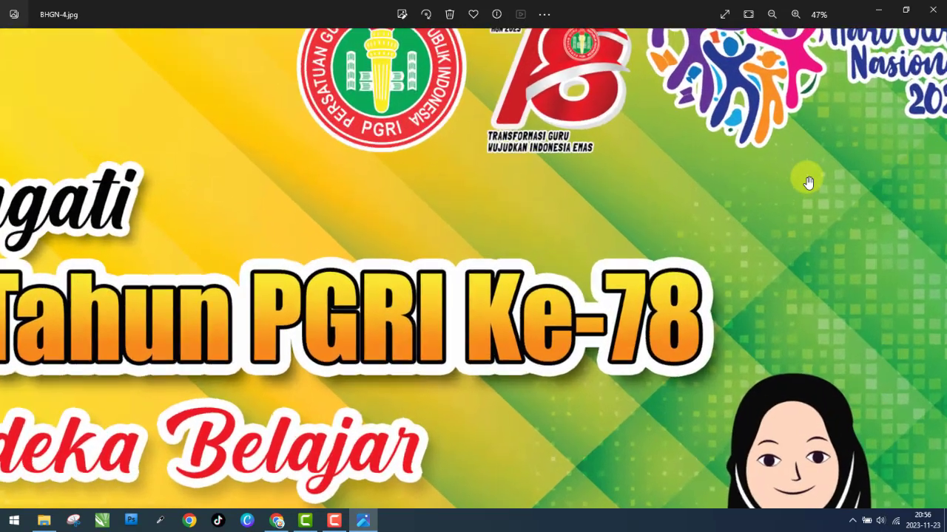
scroll(777, 243, down, 4)
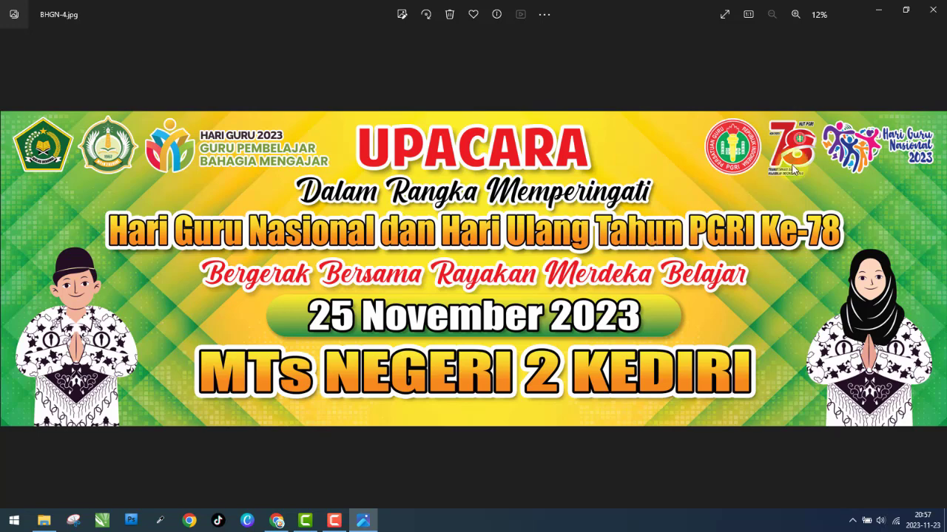
click(932, 9)
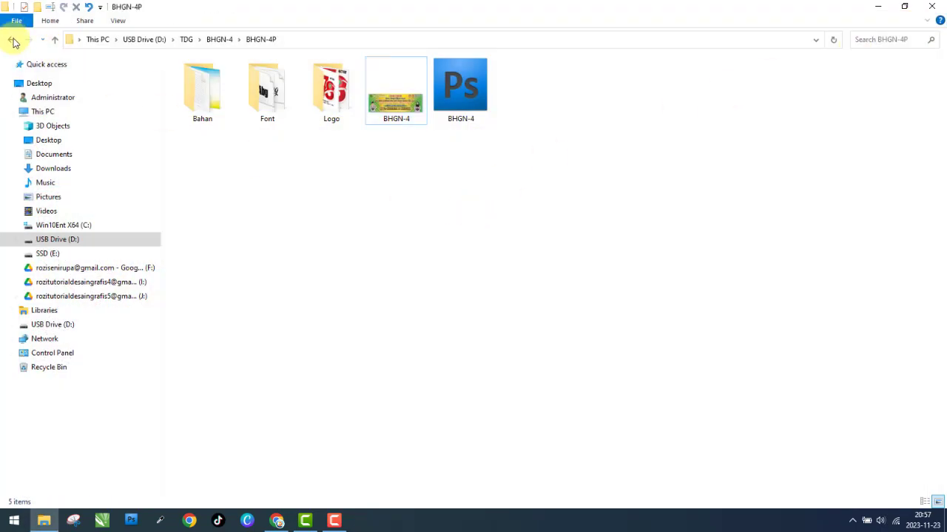
Go back to the BHGN-4 folder and create a new subfolder named BHGN-4C.
click(13, 39)
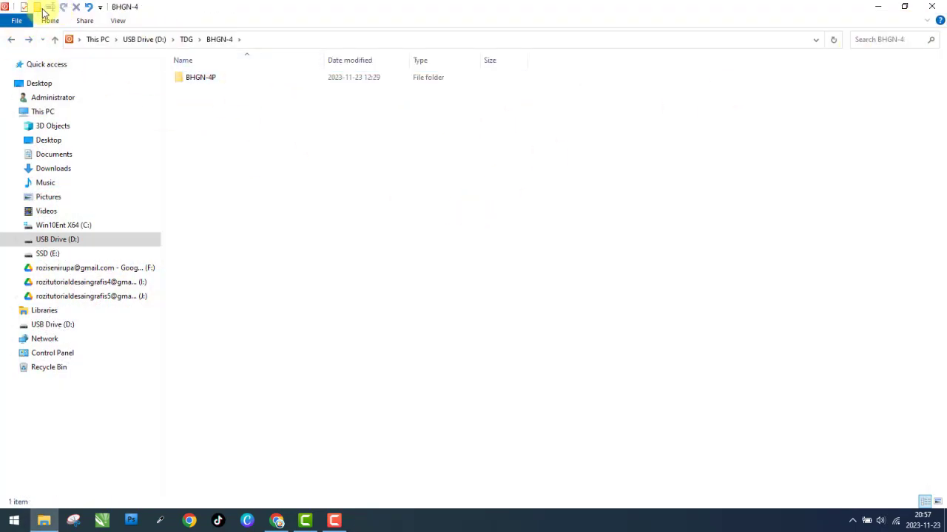
key(ctrl+shift+n)
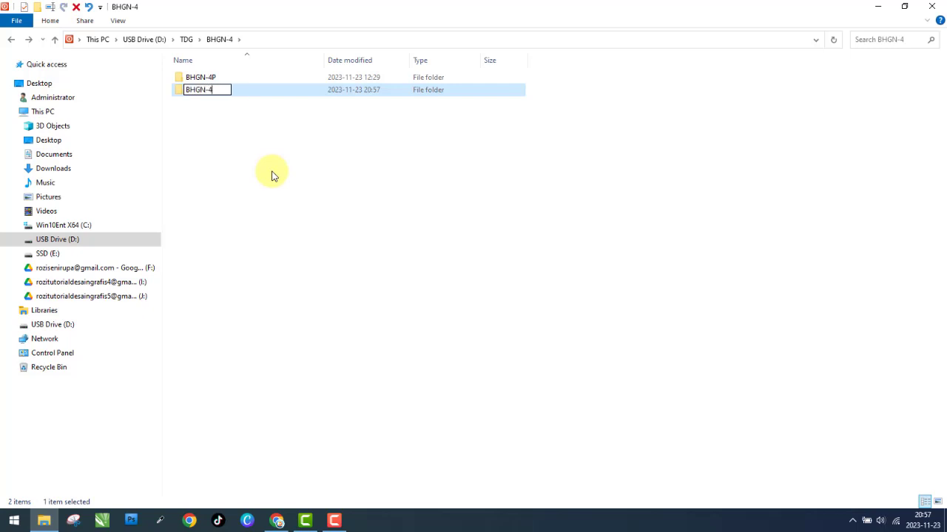
click(271, 175)
Copy the Bahan, Font and Logo folders and the BHGN-4 image from the BHGN-4P folder.
double_click(201, 77)
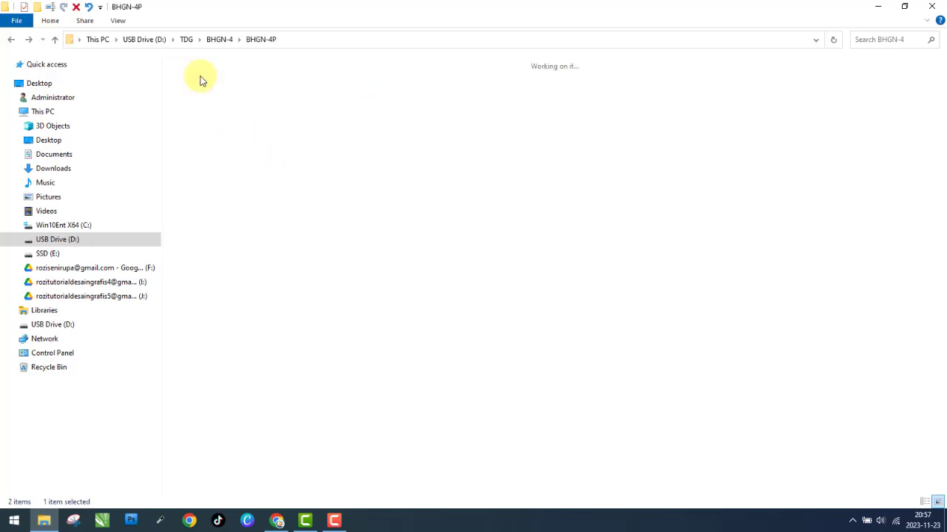
drag(212, 175, 401, 89)
right_click(402, 89)
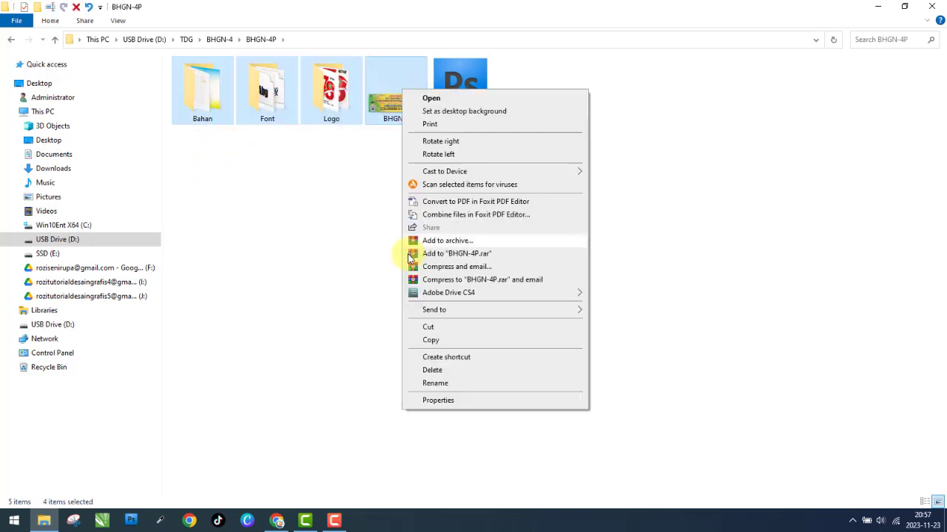
click(429, 340)
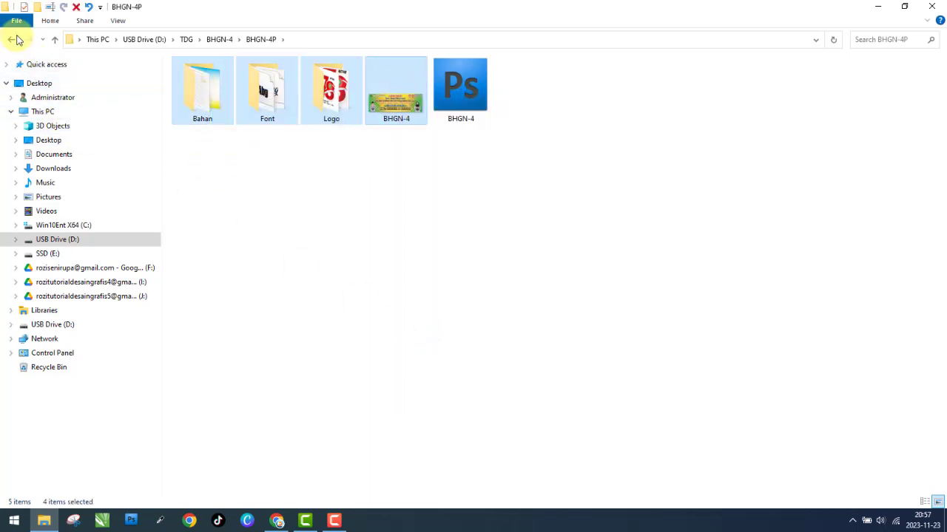
Paste the copied folders and image into the BHGN-4C folder.
click(13, 39)
double_click(205, 78)
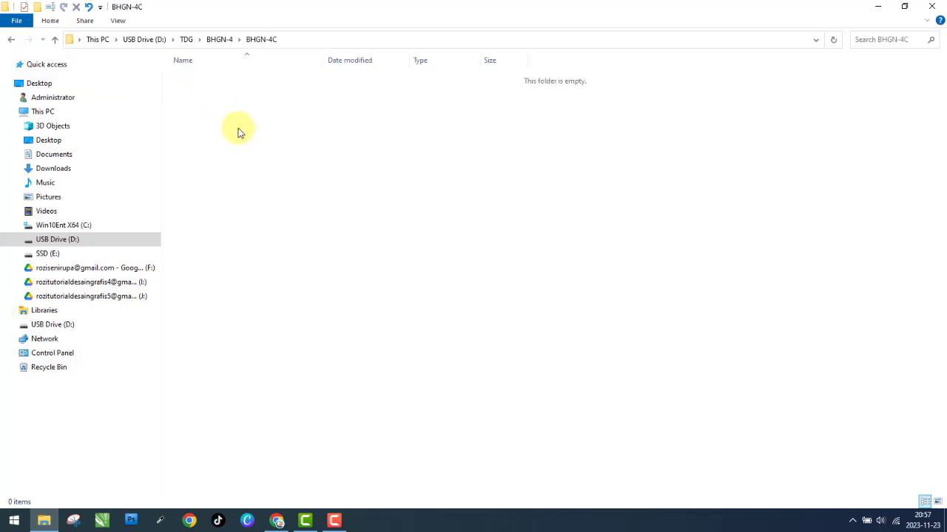
right_click(238, 131)
click(277, 213)
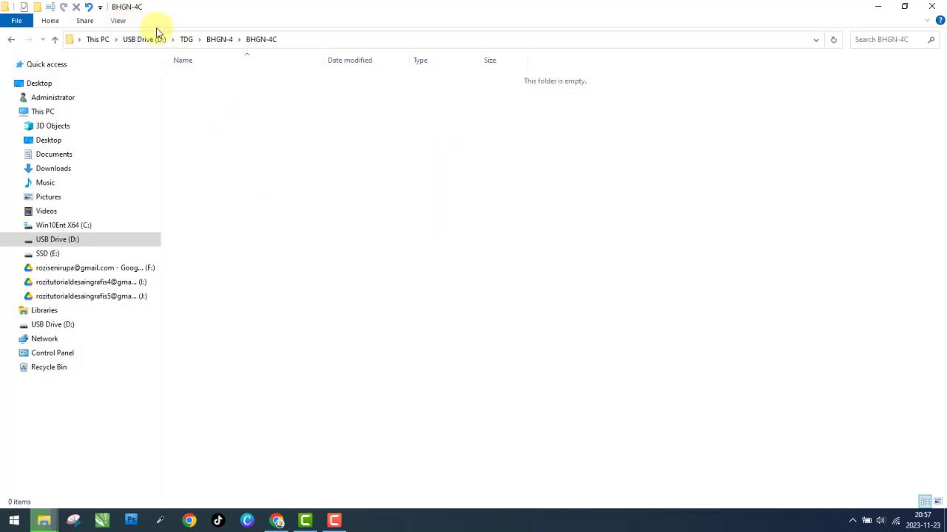
Display the BHGN-4C folder's contents as icon thumbnails and return to the BHGN-4 folder.
click(118, 21)
click(194, 37)
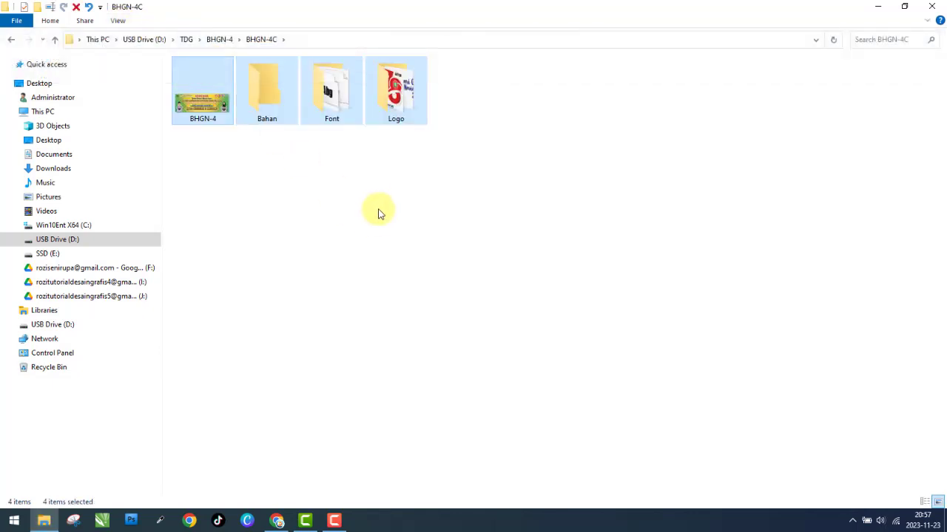
click(379, 211)
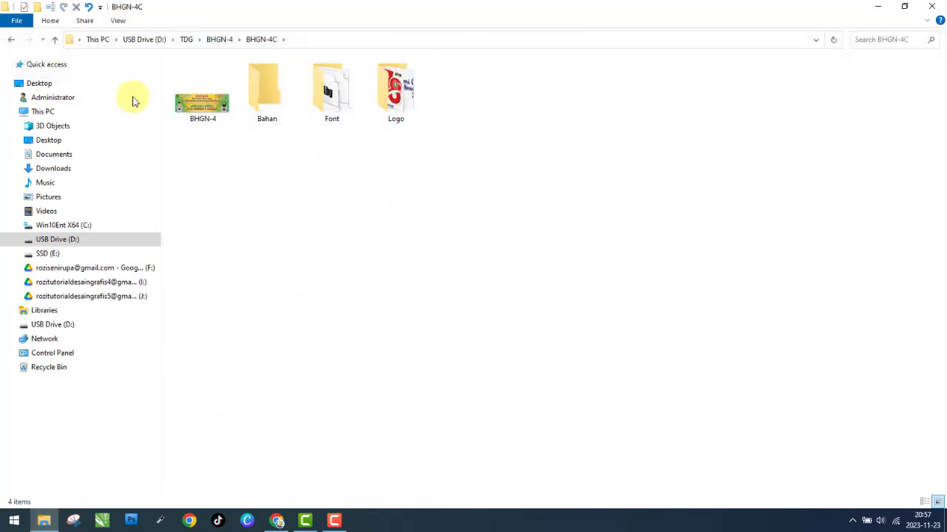
click(11, 40)
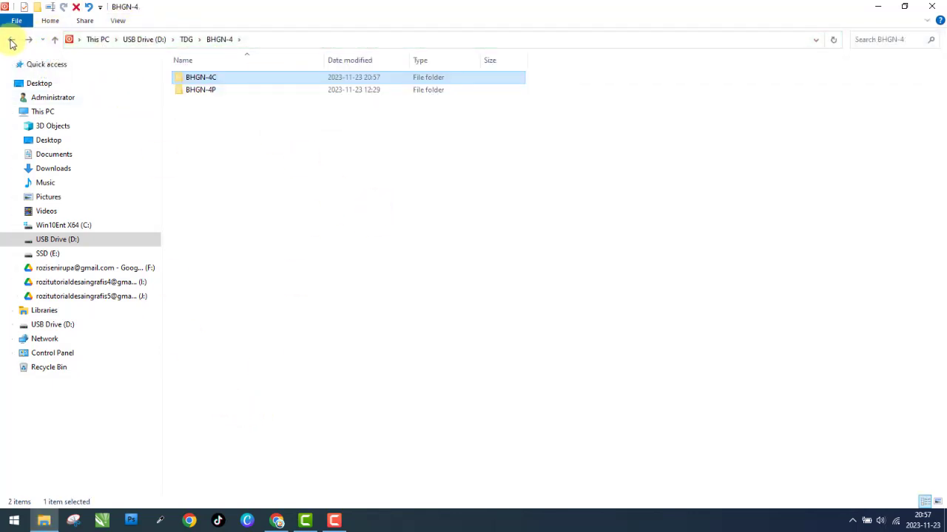
Copy the BHGN-3 CorelDRAW file from the BHGN-3C subfolder of the BHGN-3 folder.
click(10, 40)
double_click(207, 105)
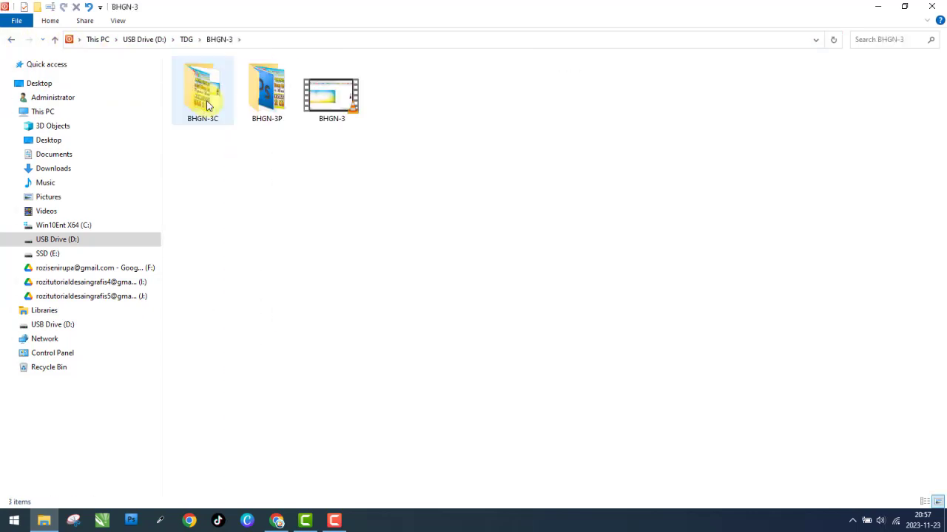
click(213, 105)
double_click(213, 105)
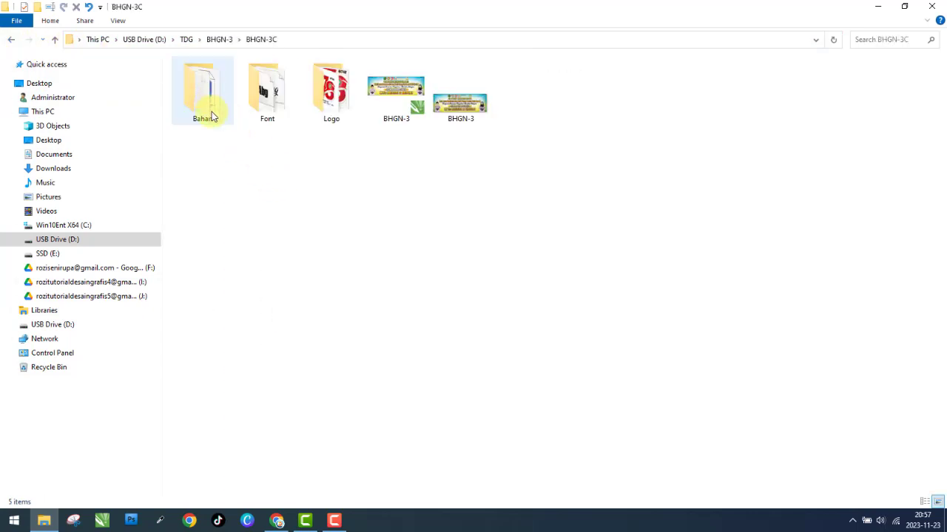
click(420, 101)
right_click(421, 101)
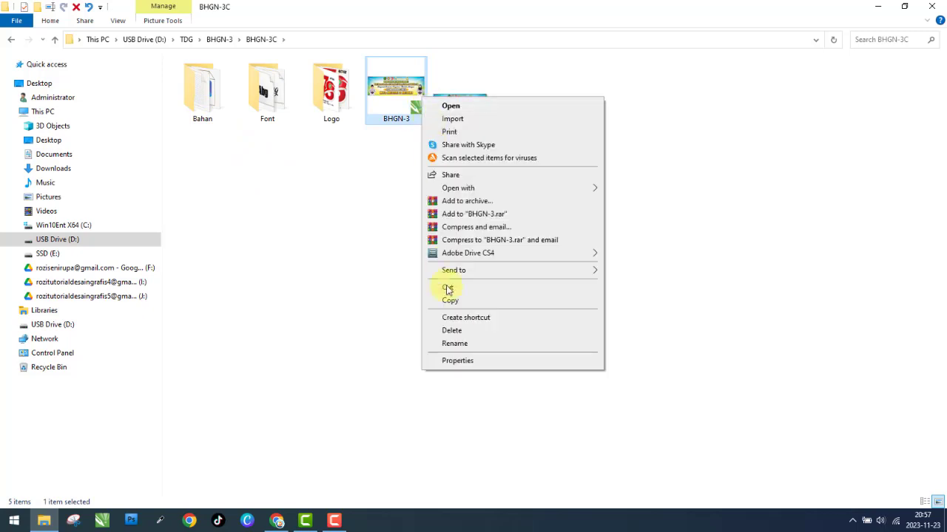
click(450, 297)
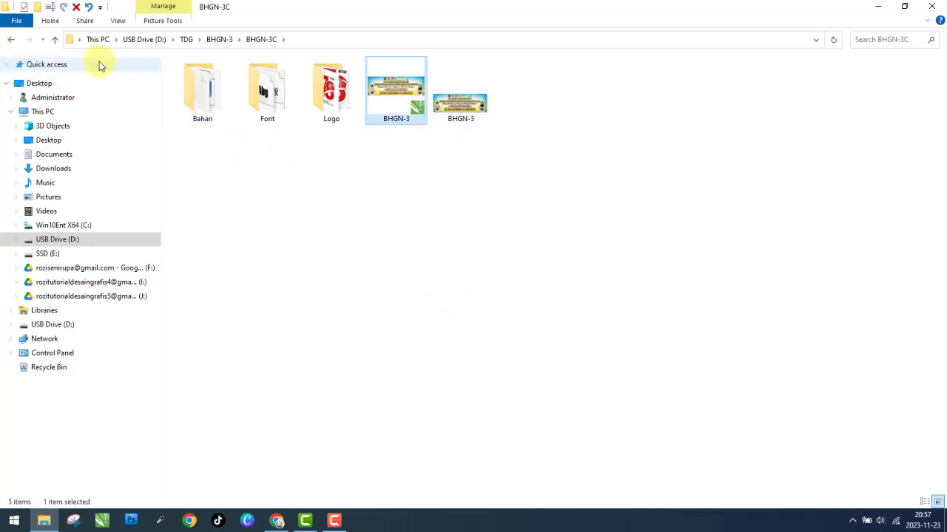
Paste the copied CorelDRAW file into the BHGN-4C subfolder of the BHGN-4 folder.
click(13, 43)
click(14, 44)
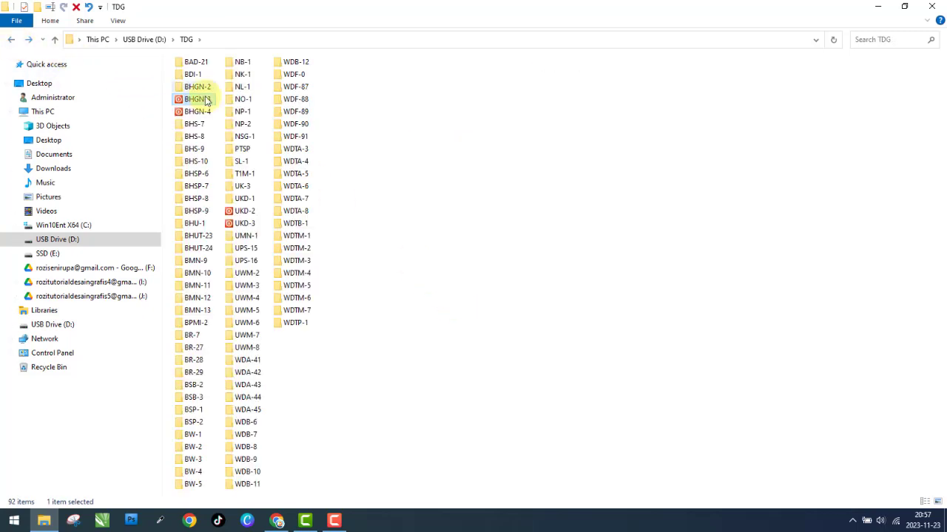
double_click(207, 111)
right_click(328, 148)
click(237, 84)
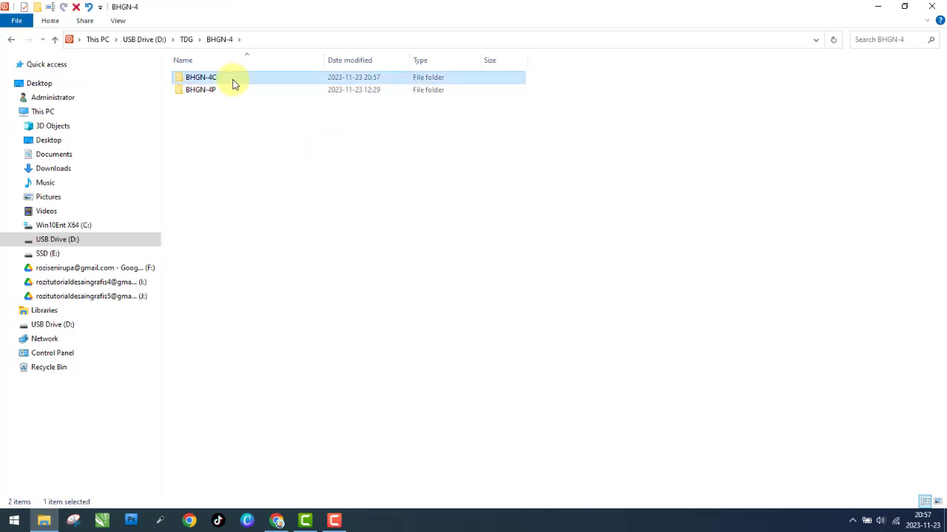
double_click(237, 85)
right_click(296, 188)
click(328, 271)
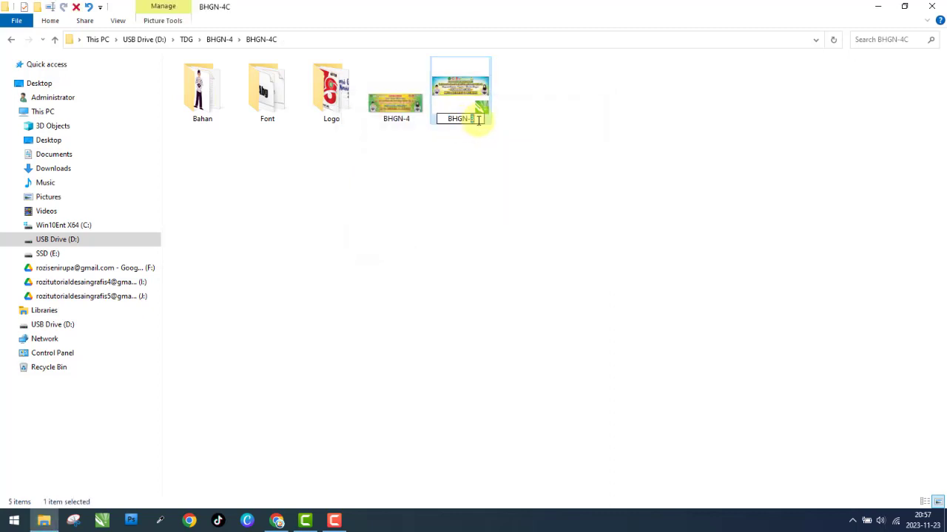
Rename the pasted CorelDRAW file as BHGN-4 and open it in CorelDRAW.
text(4)
click(486, 145)
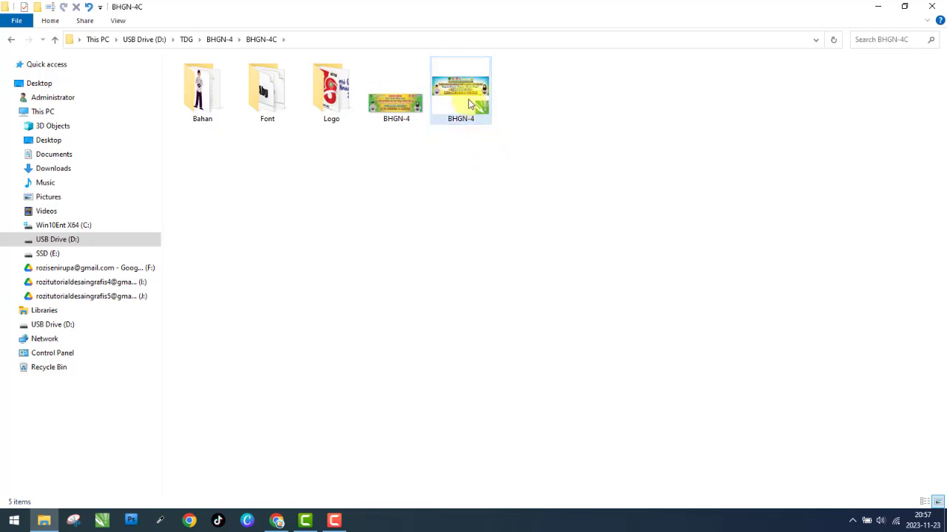
click(896, 521)
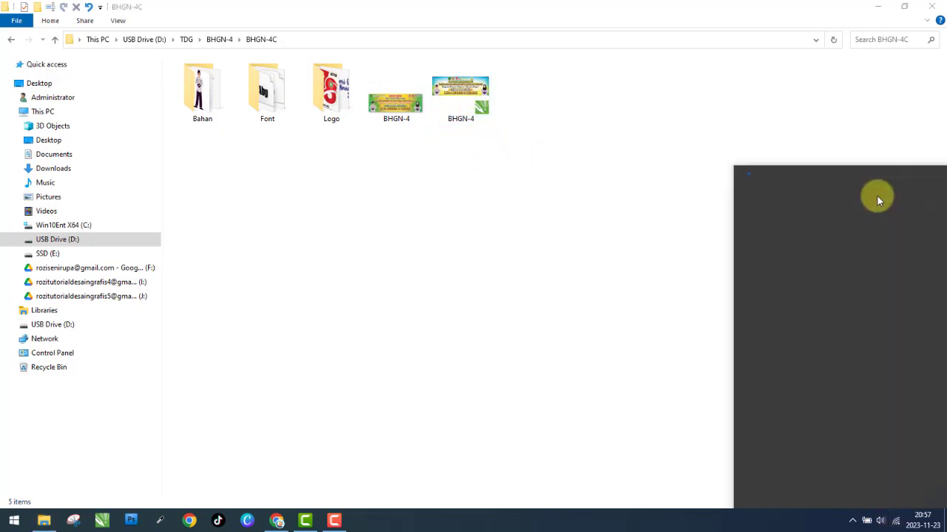
double_click(464, 90)
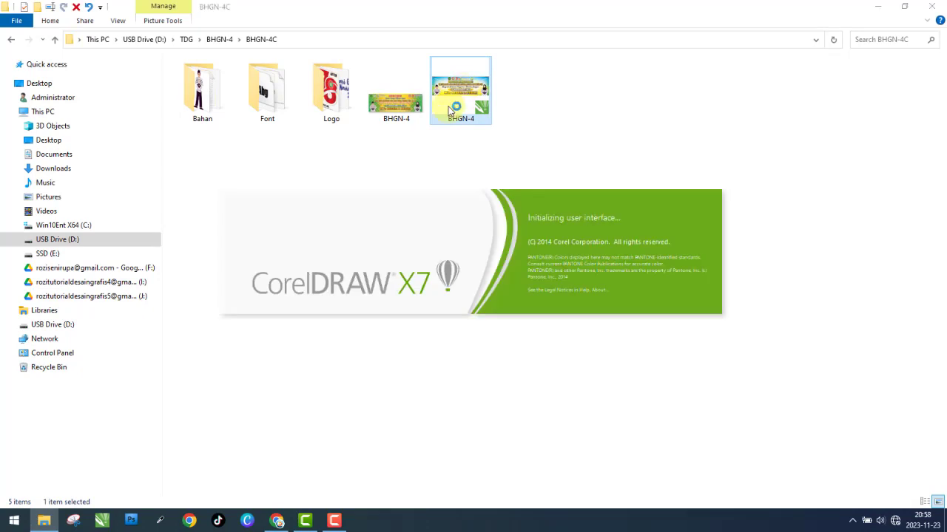
click(11, 40)
click(11, 40)
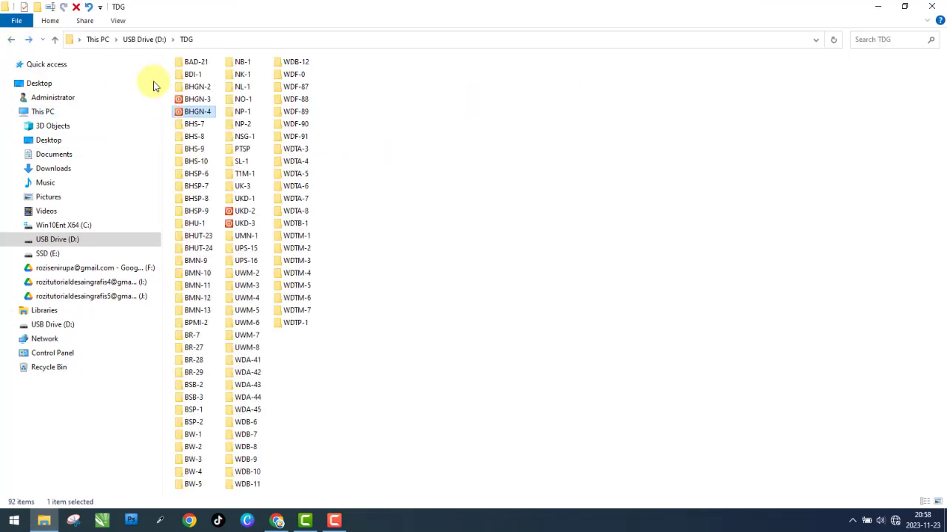
double_click(215, 99)
double_click(215, 95)
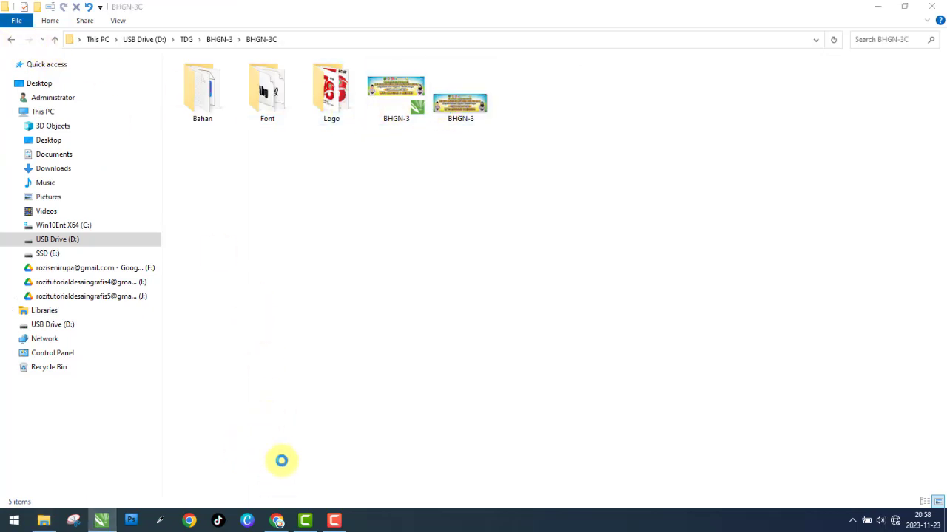
click(335, 521)
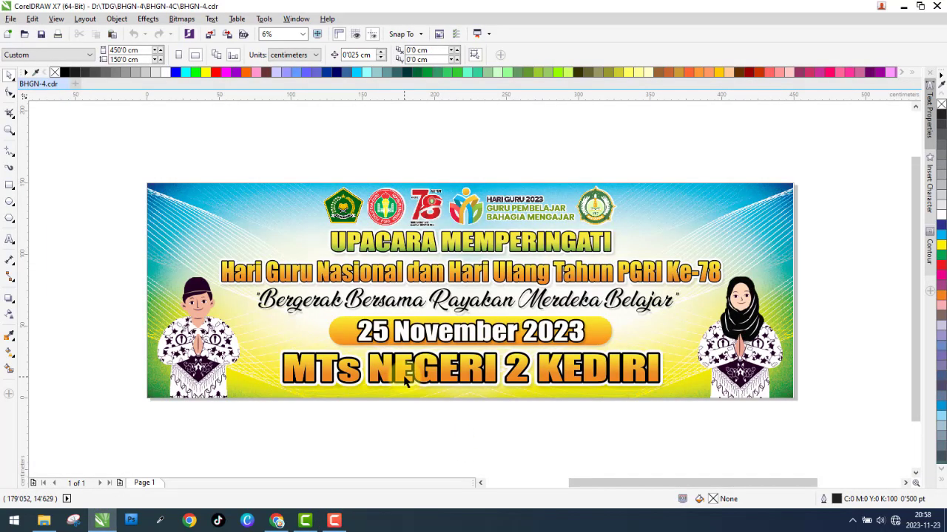
Return to the BHGN-4 folder, display its contents as icon thumbnails and open the BHGN-4C subfolder.
click(44, 521)
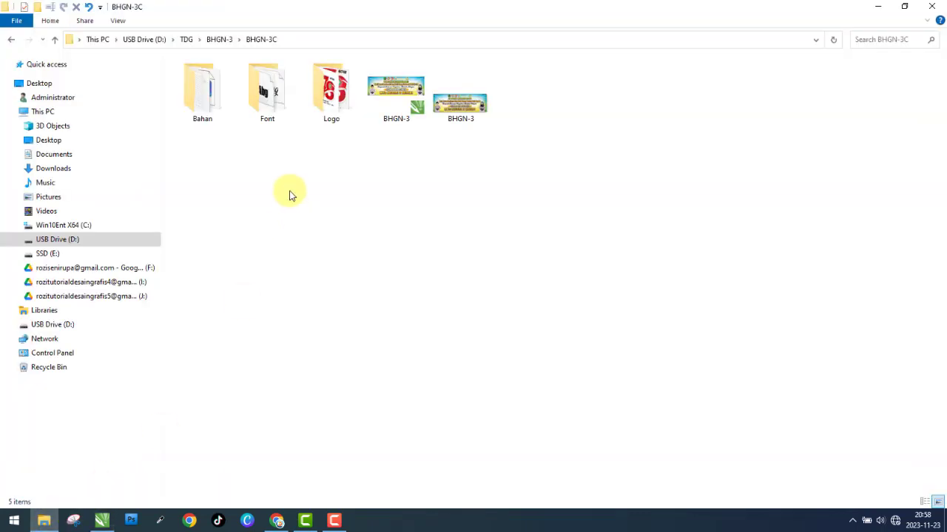
click(14, 41)
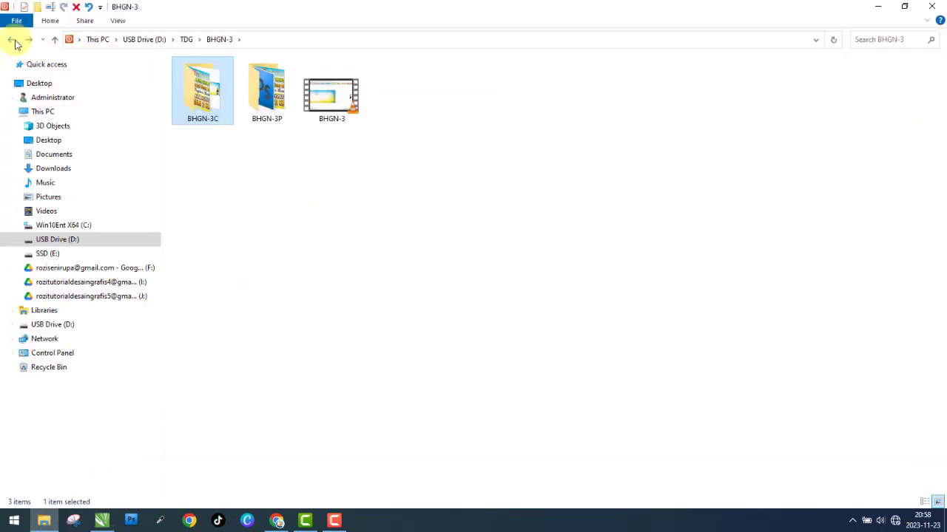
click(14, 41)
double_click(212, 111)
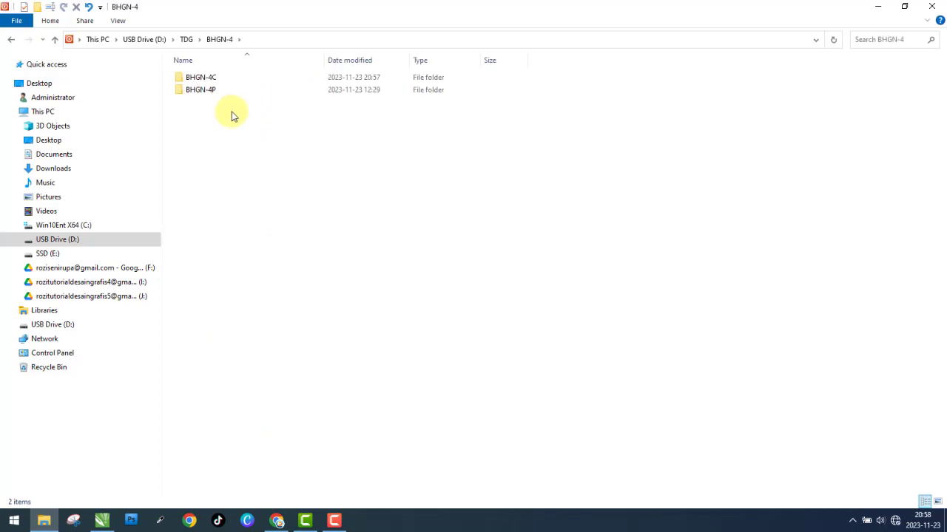
click(120, 21)
click(186, 36)
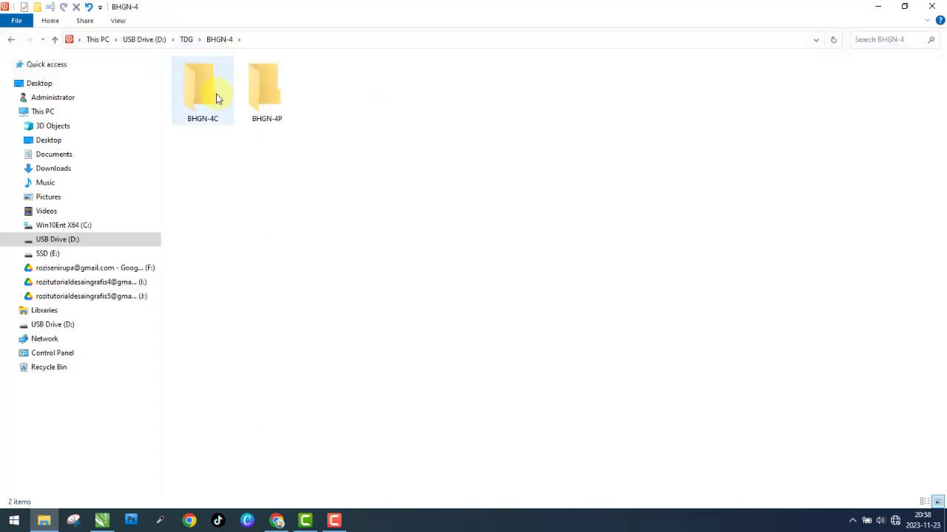
double_click(216, 97)
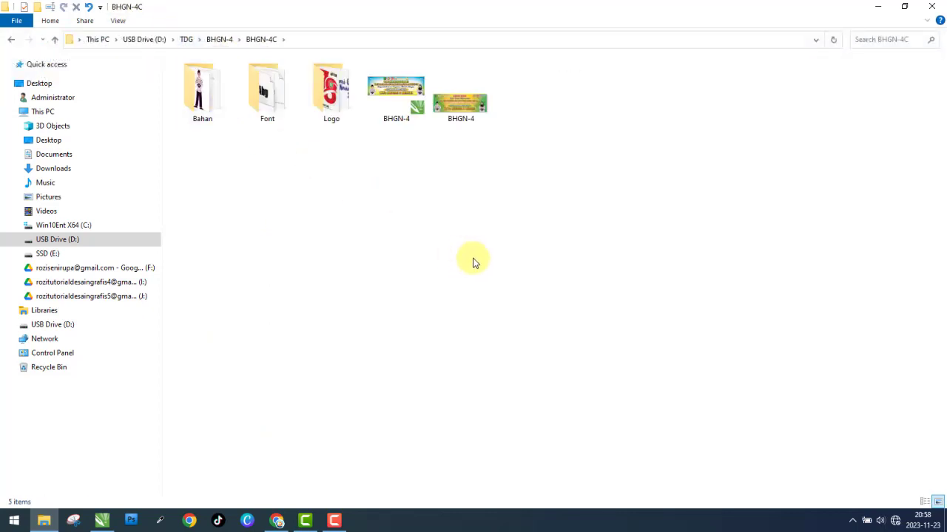
Import the BHGN-4 image from the BHGN-4C folder into the open CorelDRAW document and move it beside the page.
drag(471, 126, 255, 272)
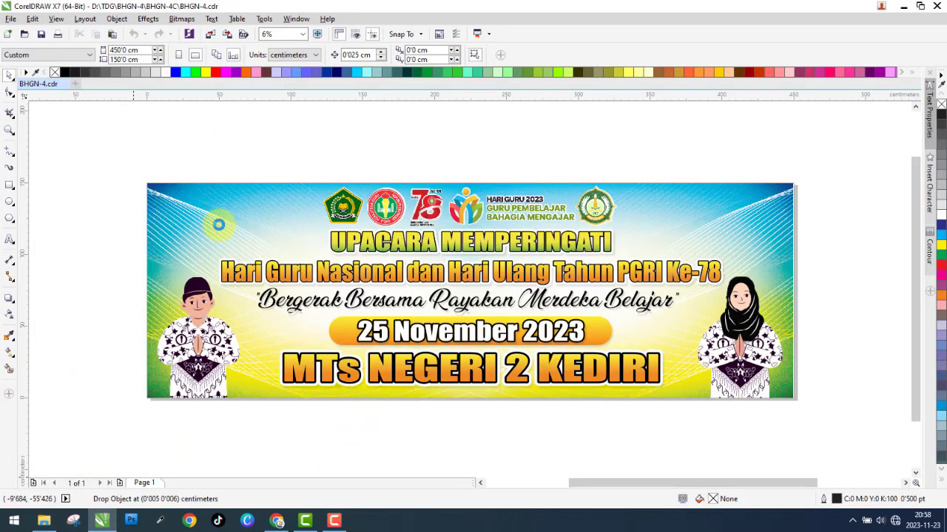
drag(218, 225, 37, 341)
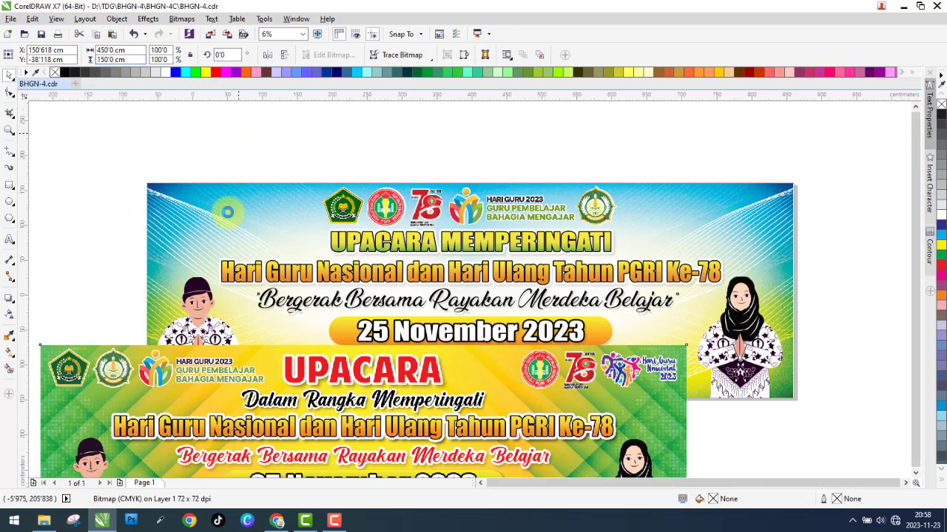
scroll(235, 207, down, 1)
scroll(194, 336, down, 1)
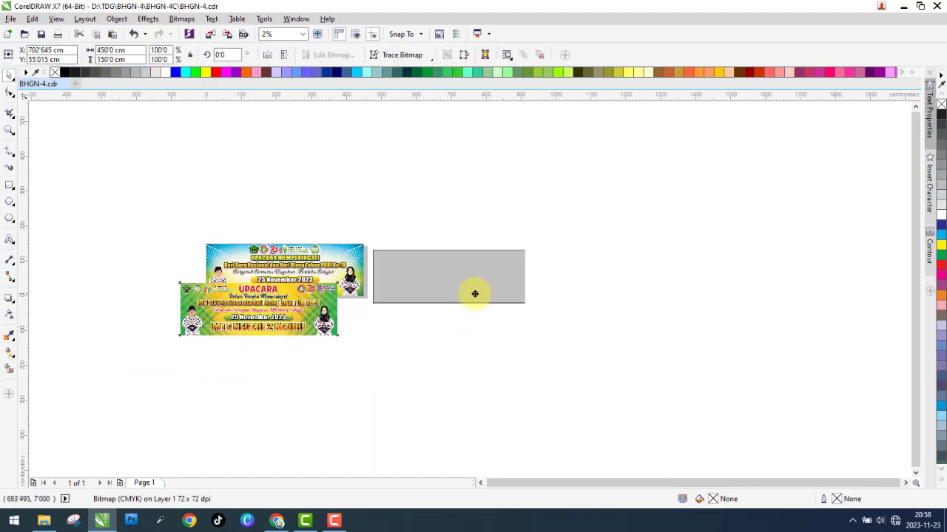
Add a second page to the document and center the green BHGN-4 reference image on it.
click(119, 482)
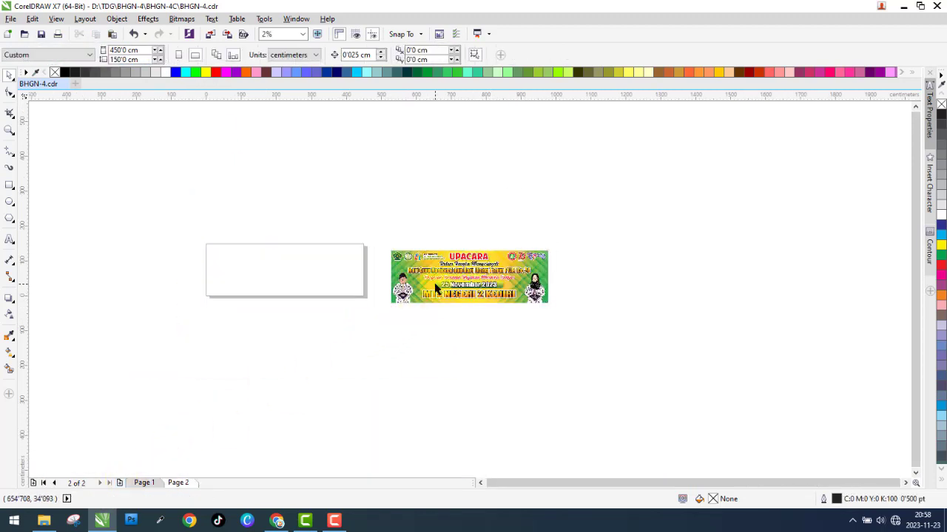
key(shift+F2)
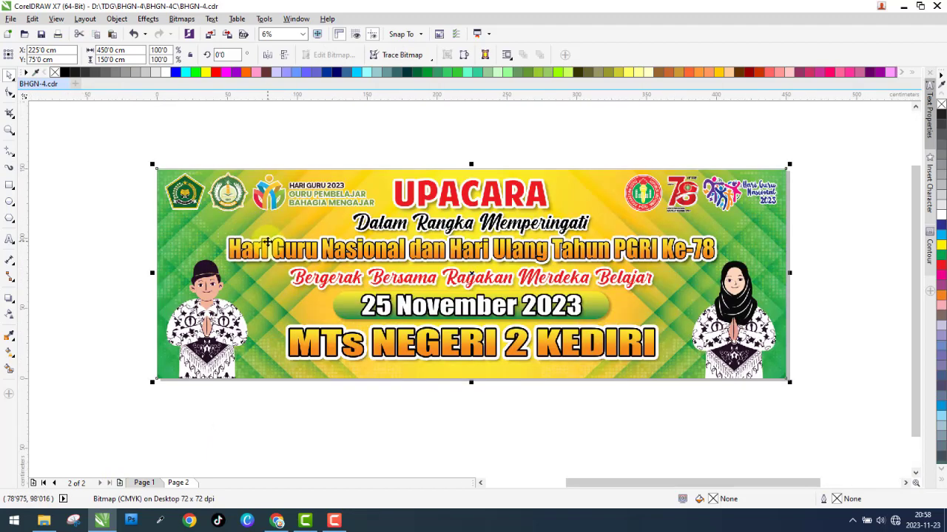
click(333, 161)
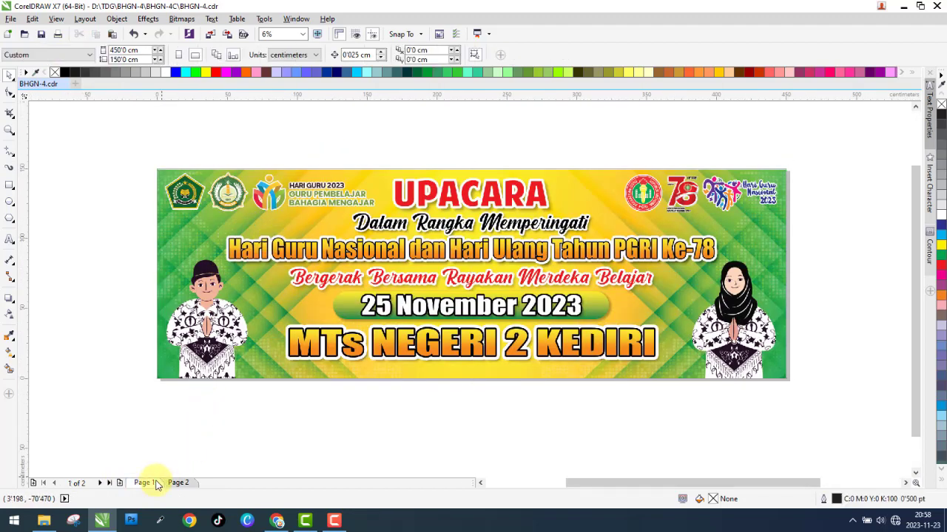
Compare the blue banner design on page 1 with the green reference banner on page 2.
click(157, 483)
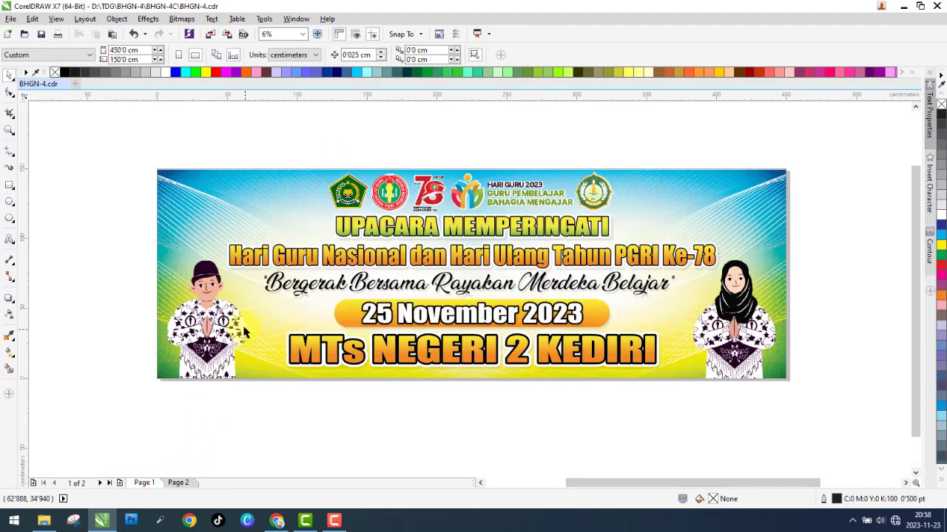
click(183, 482)
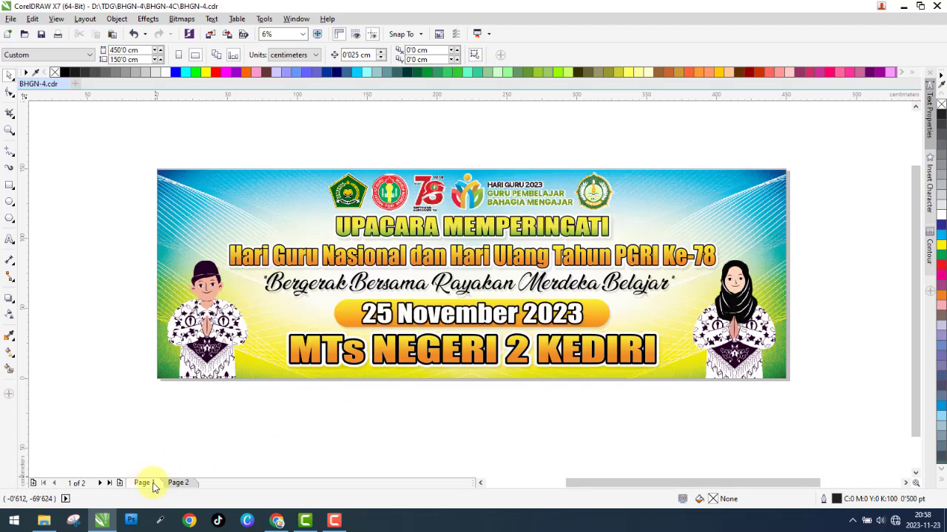
click(183, 483)
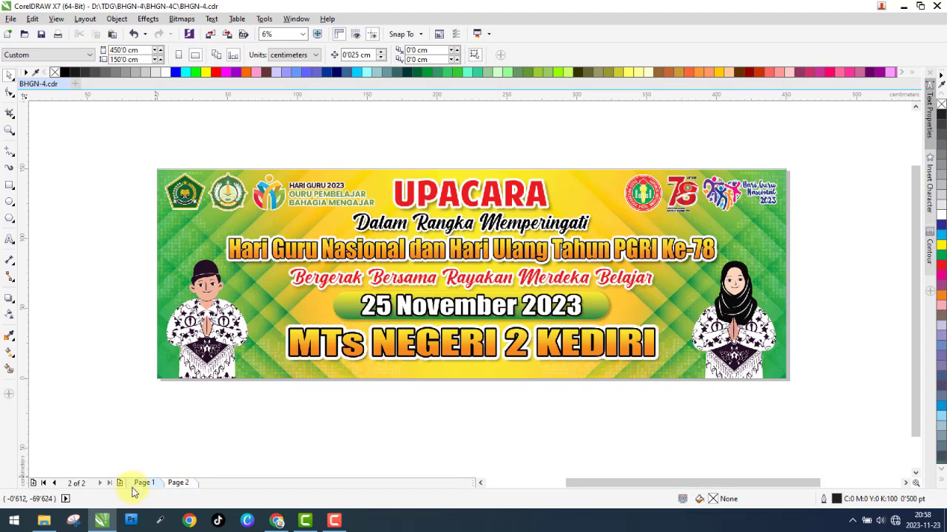
Display the Bahan folder's contents as icon thumbnails in File Explorer and view the vector-apr-2021-81 background image.
click(44, 522)
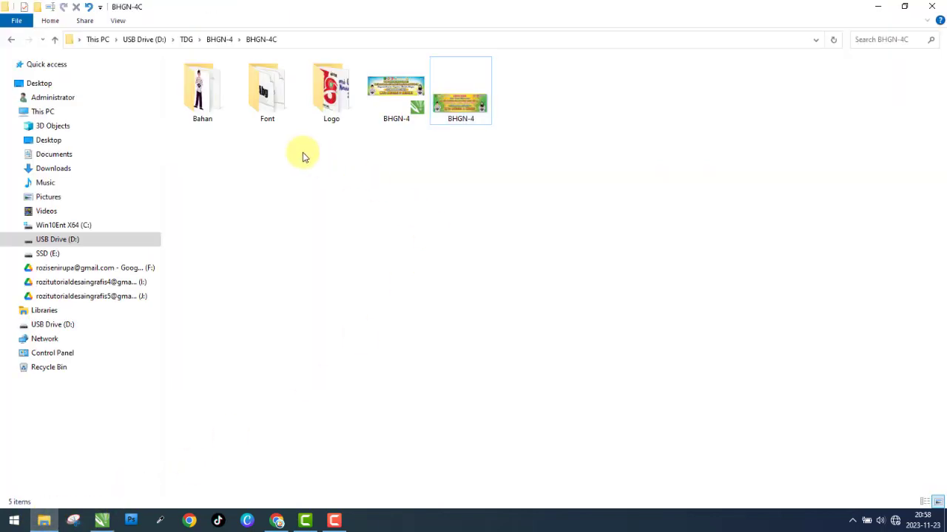
double_click(222, 103)
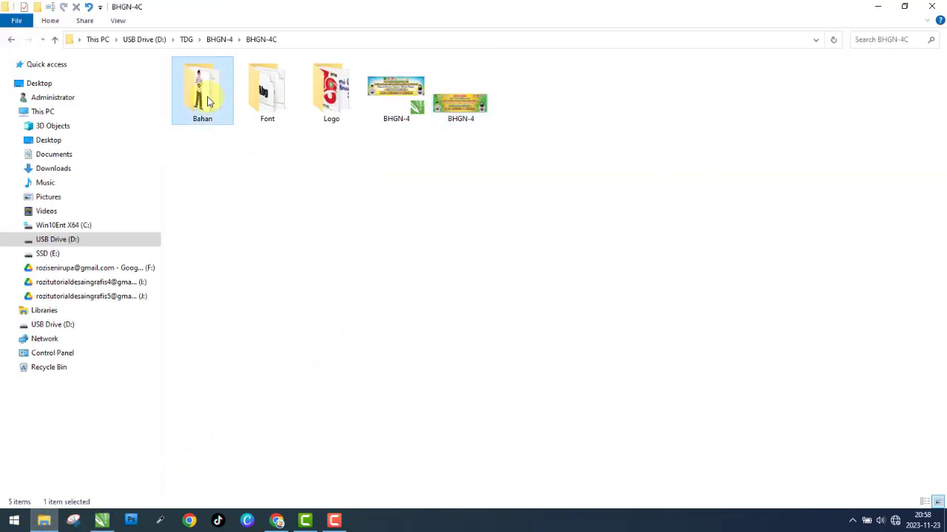
click(118, 21)
click(188, 40)
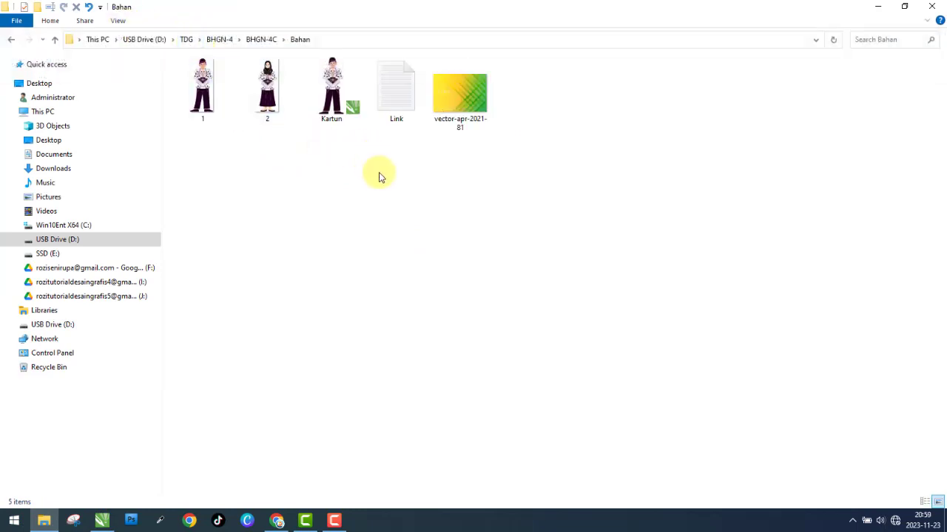
double_click(466, 106)
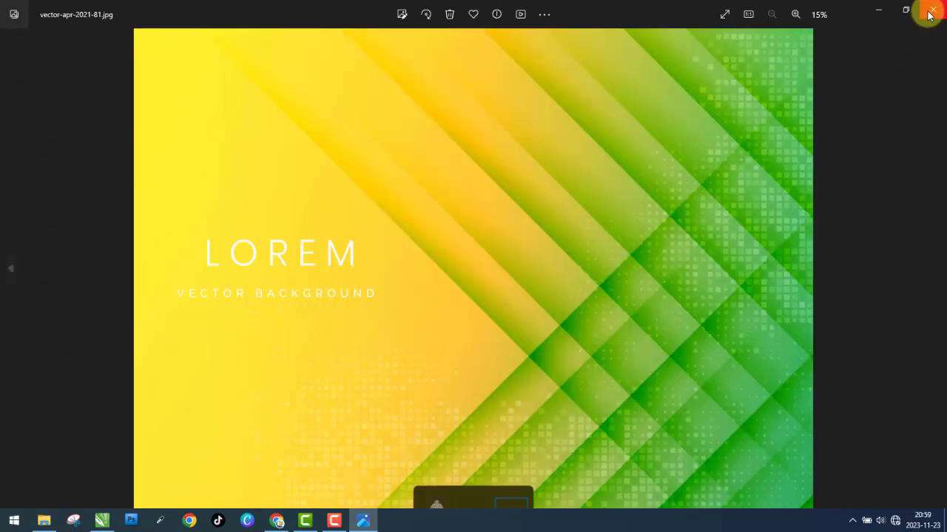
click(926, 13)
click(11, 41)
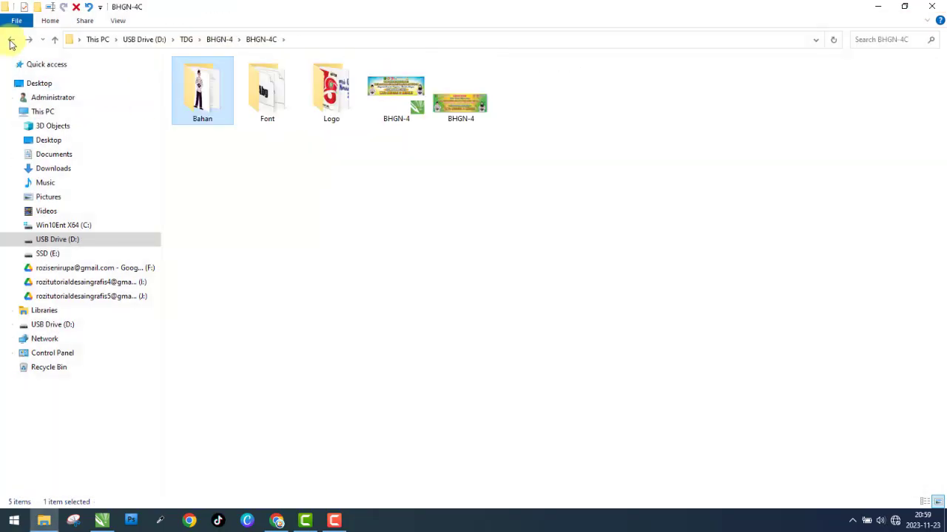
Open the BHGN-4.psd file from the BHGN-4P folder in Photoshop and activate the Move tool.
click(11, 41)
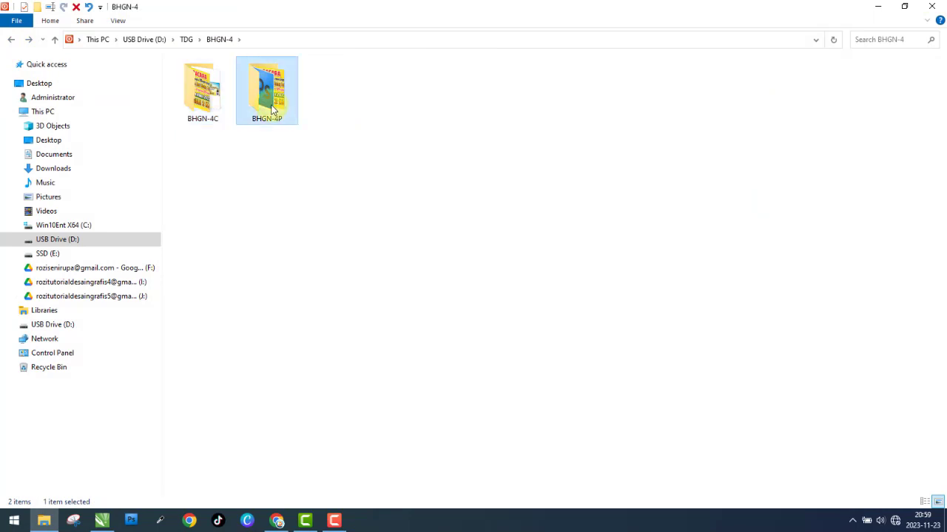
double_click(268, 93)
click(462, 93)
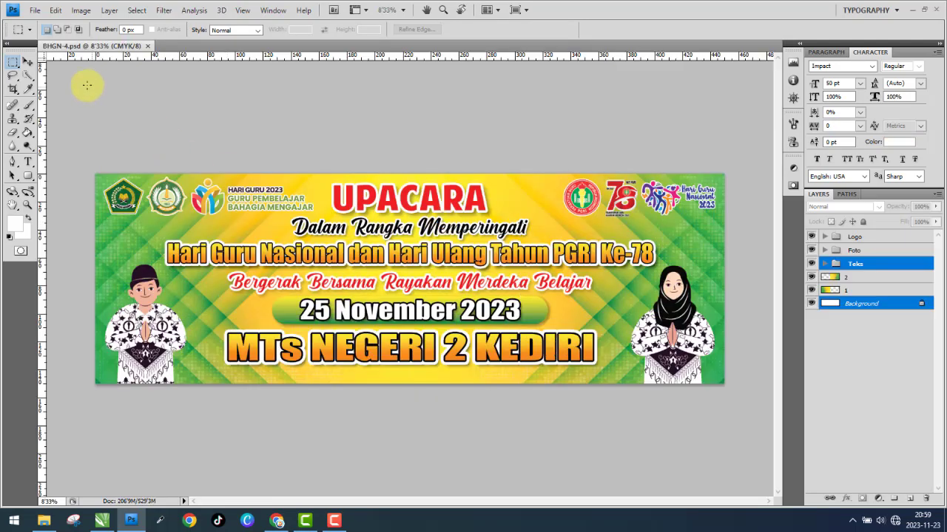
click(28, 61)
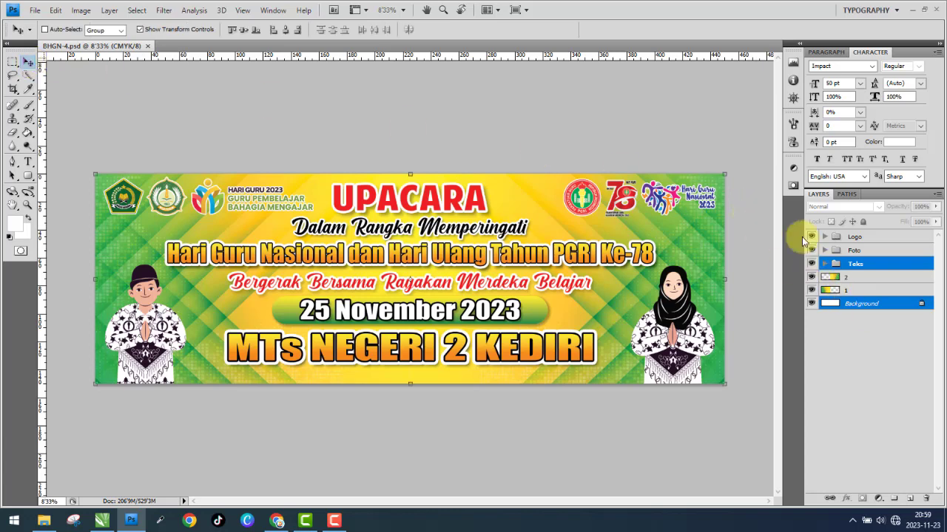
Hide the Logo, Foto and Teks layer groups and save the background as JPEG 1 in the Bahan folder at quality 12.
drag(811, 242, 812, 264)
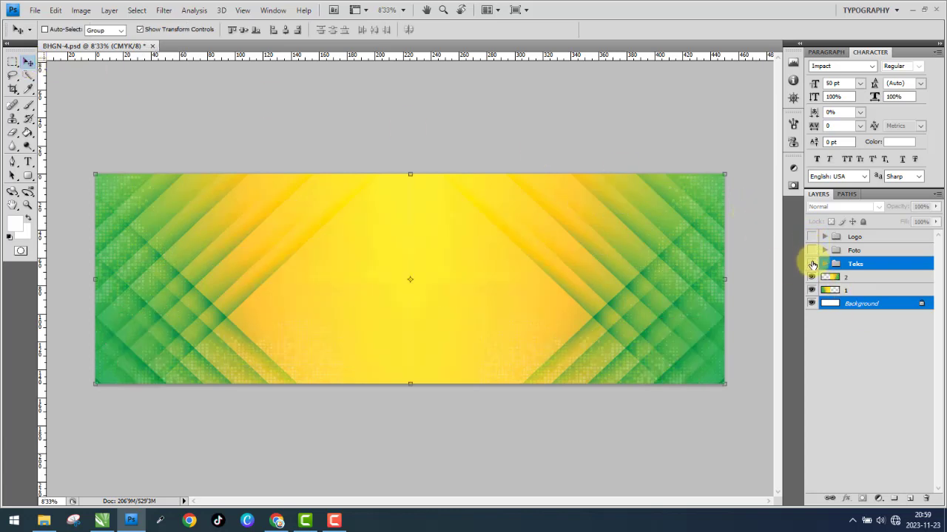
click(34, 10)
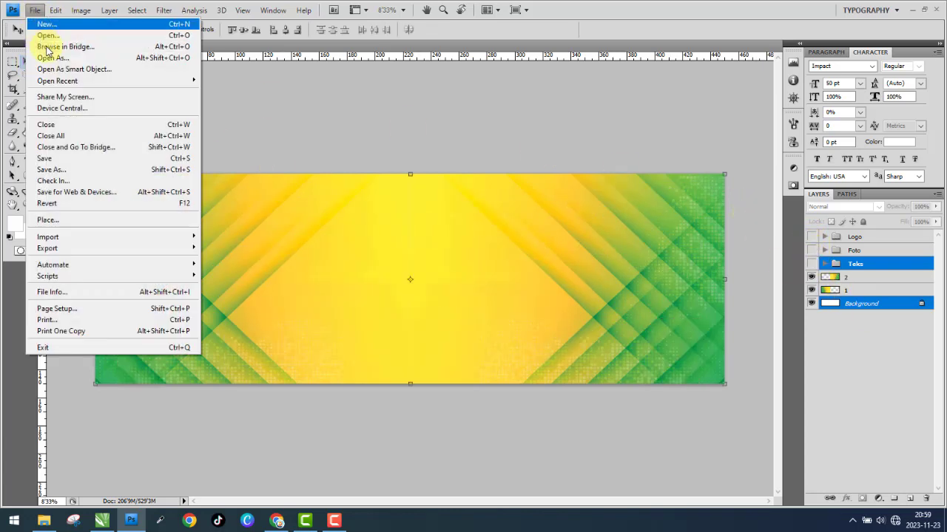
click(60, 169)
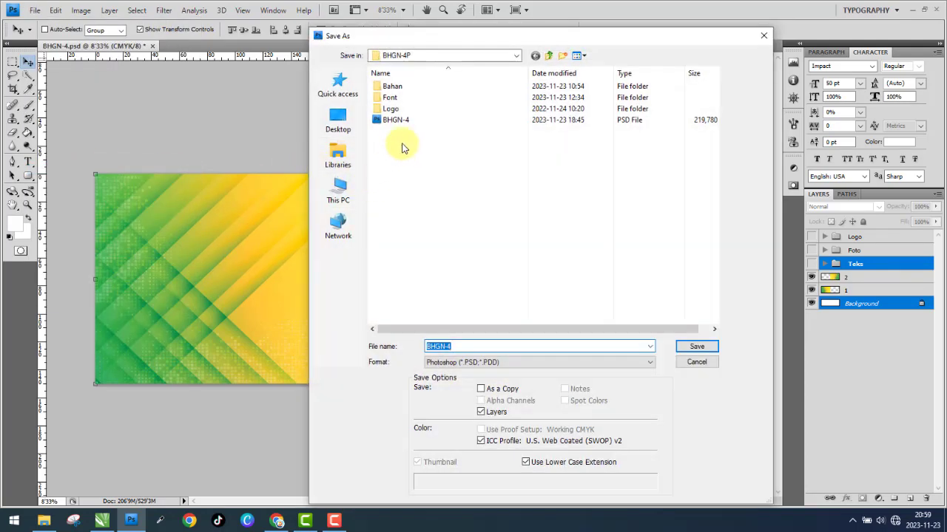
double_click(392, 86)
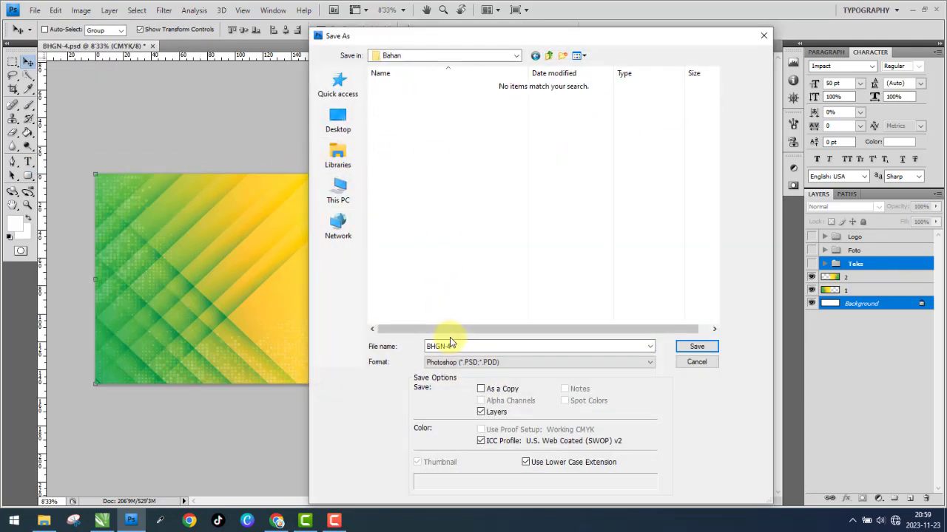
text(1)
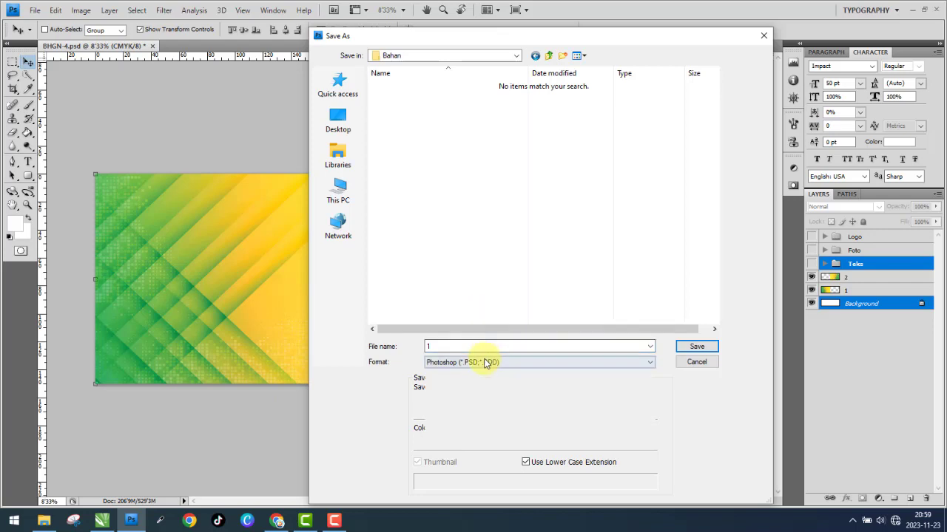
click(482, 362)
click(464, 404)
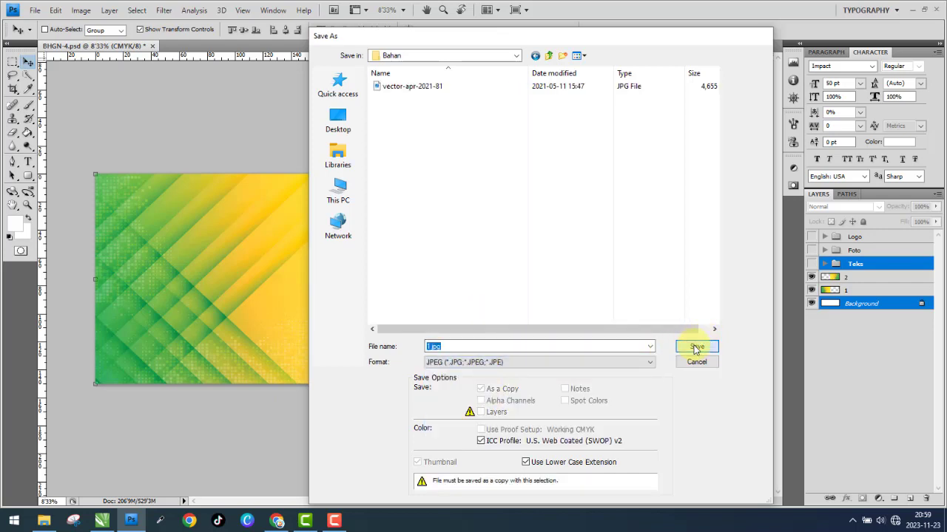
click(697, 346)
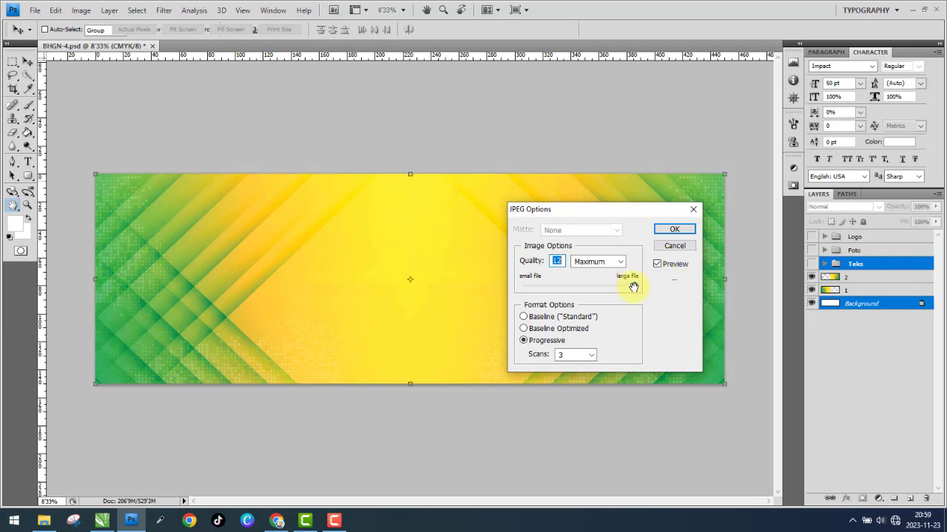
click(675, 229)
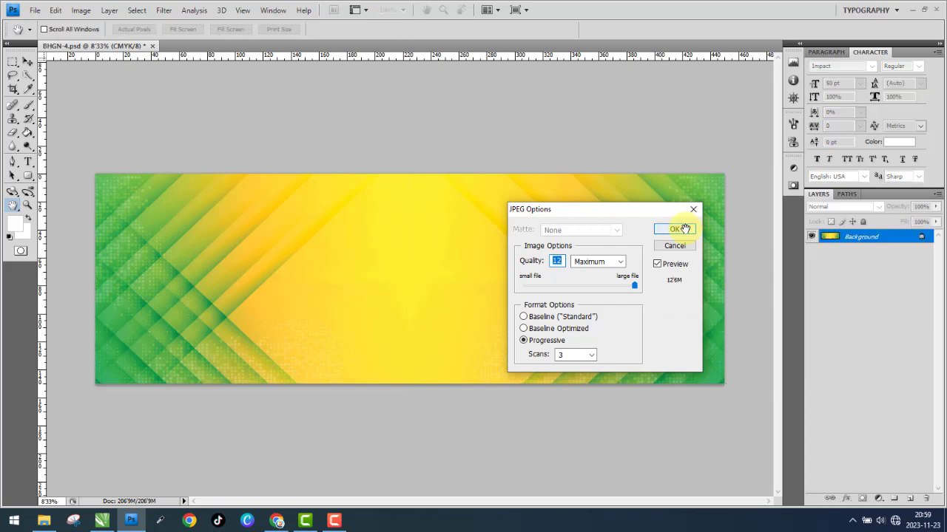
click(685, 230)
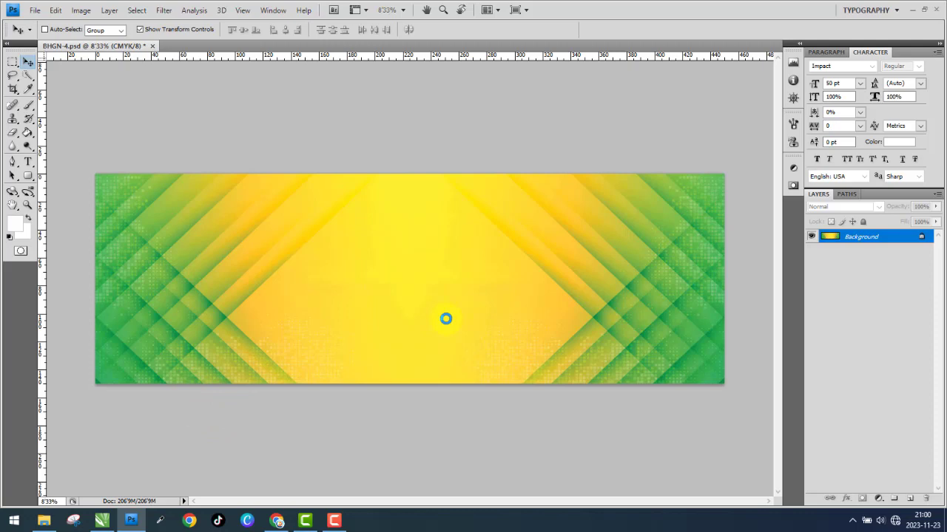
key(ctrl+z)
Switch to File Explorer and copy the green-yellow banner background image 1 from the BHGN-4P project's Bahan folder.
click(44, 521)
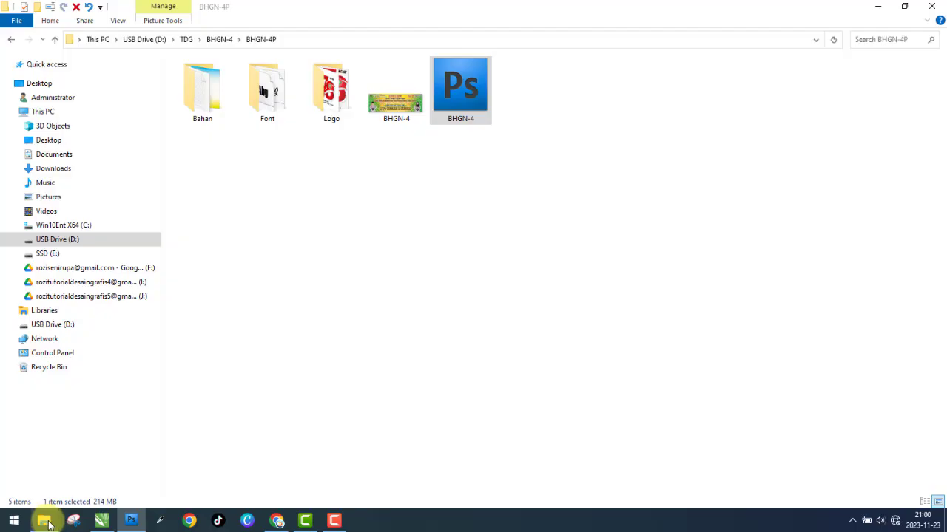
double_click(196, 112)
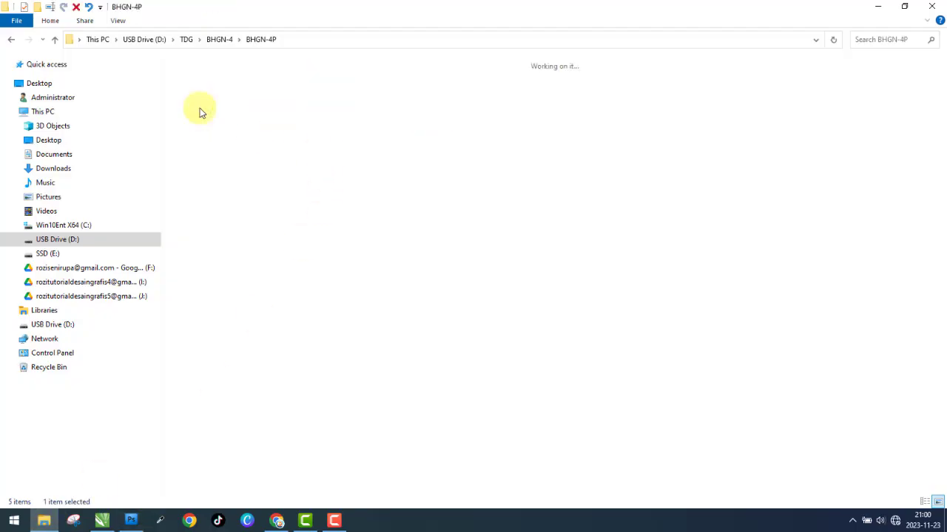
click(226, 115)
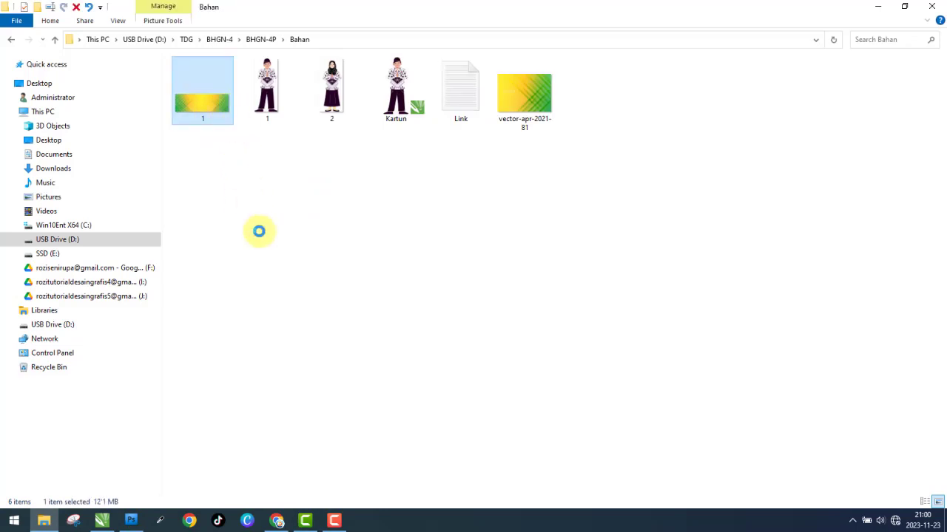
right_click(225, 111)
click(261, 414)
Go back to the BHGN-4 folder and open the Bahan folder inside BHGN-4C.
click(9, 39)
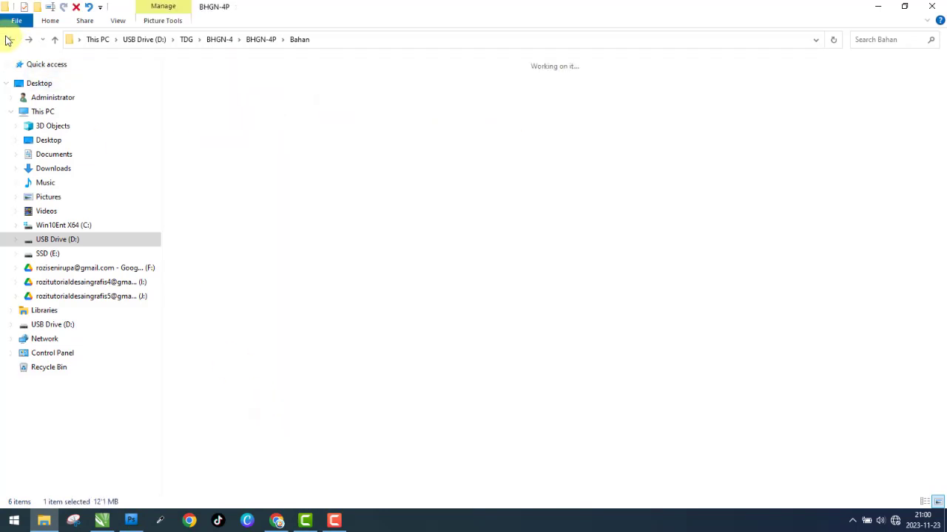
click(9, 39)
double_click(188, 80)
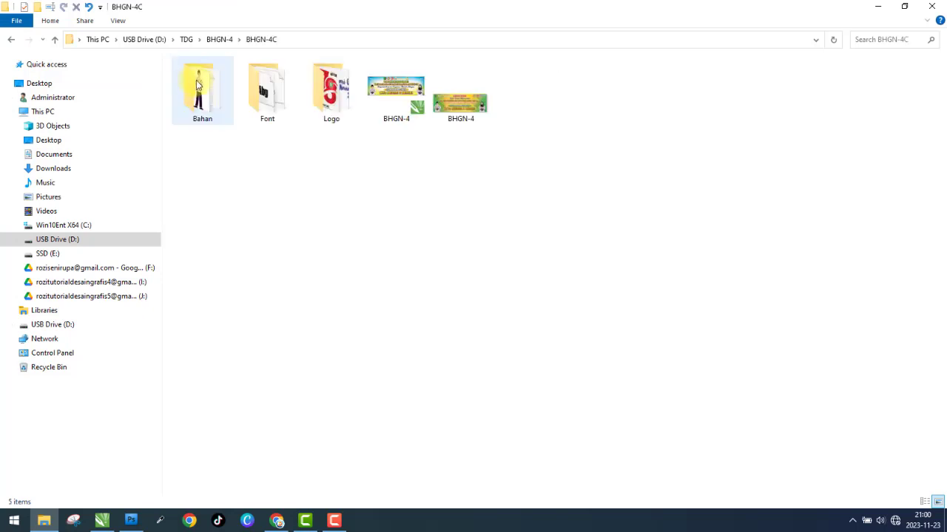
double_click(191, 81)
right_click(313, 212)
click(350, 302)
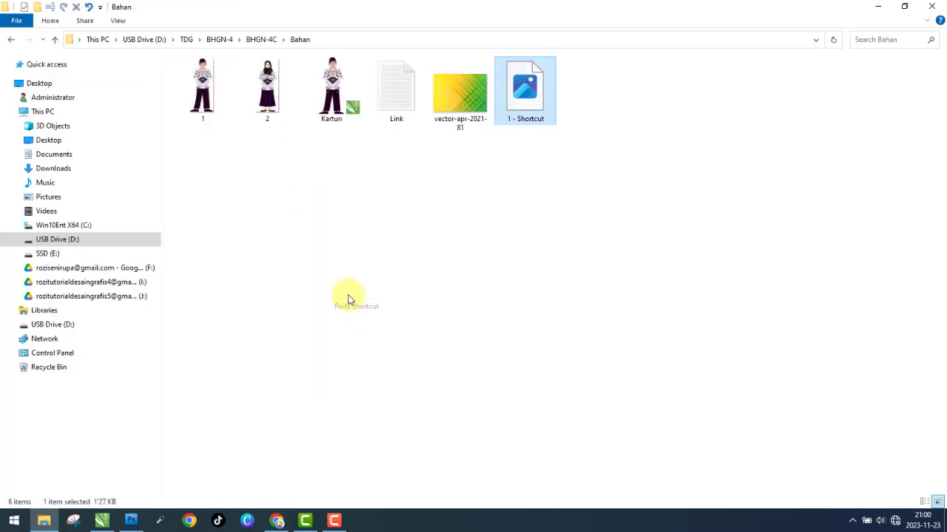
click(527, 105)
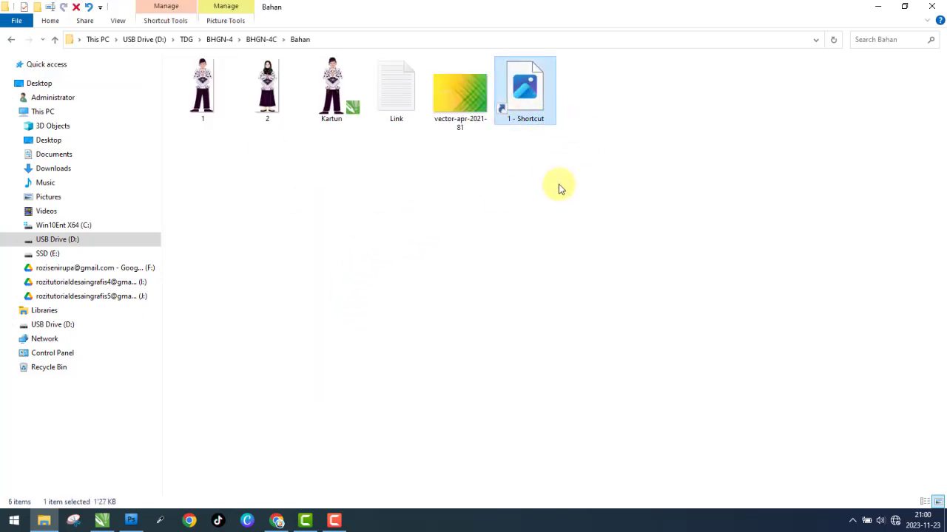
key(shift+Delete)
key(Return)
Paste the copied background image 1 into BHGN-4C's Bahan folder and import it into the BHGN-4 document in CorelDRAW.
right_click(560, 185)
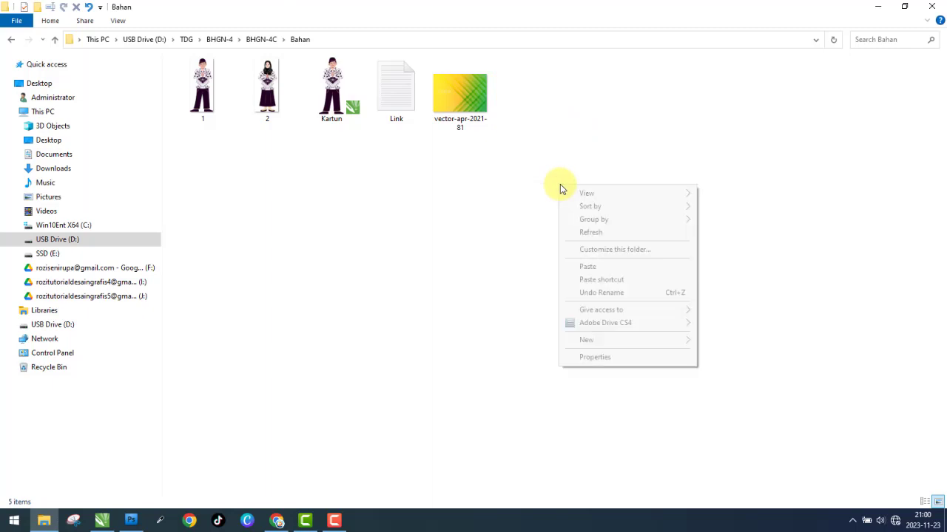
click(596, 266)
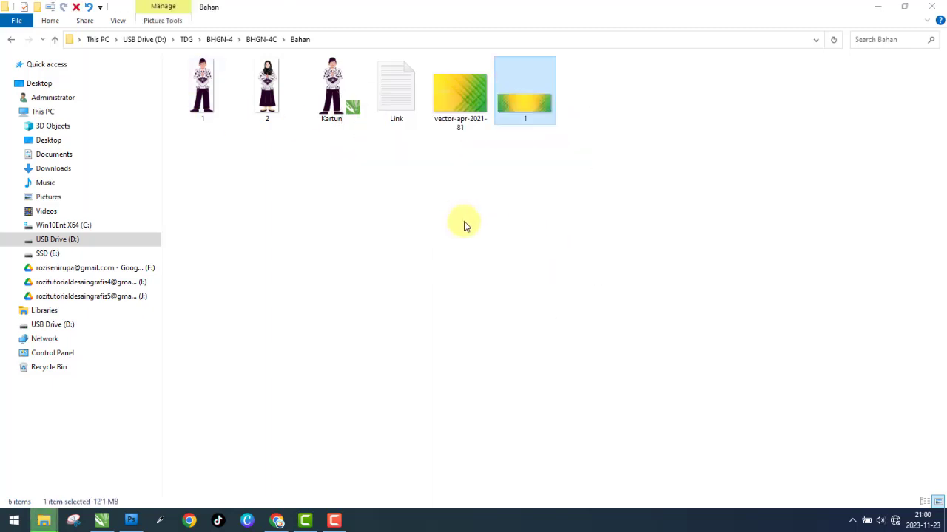
drag(533, 110, 287, 311)
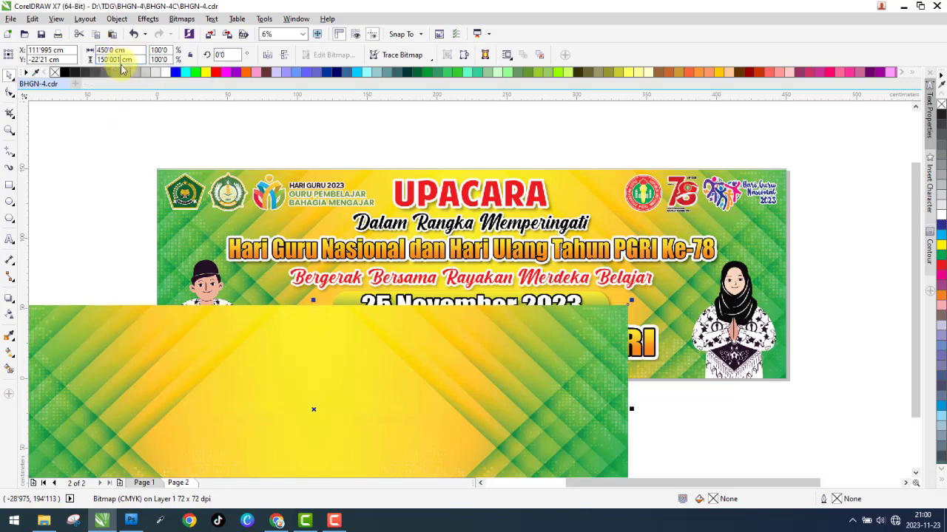
Set the imported green background's height to 150 cm and place it on page 1 beside the blue banner, clear of the design.
scroll(188, 104, down, 3)
drag(200, 185, 343, 142)
click(258, 270)
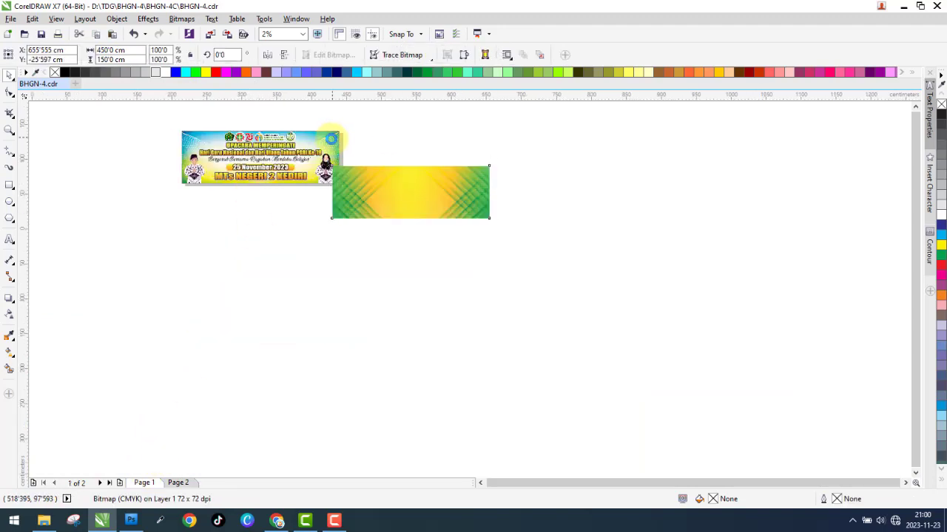
scroll(334, 159, up, 3)
scroll(439, 266, down, 2)
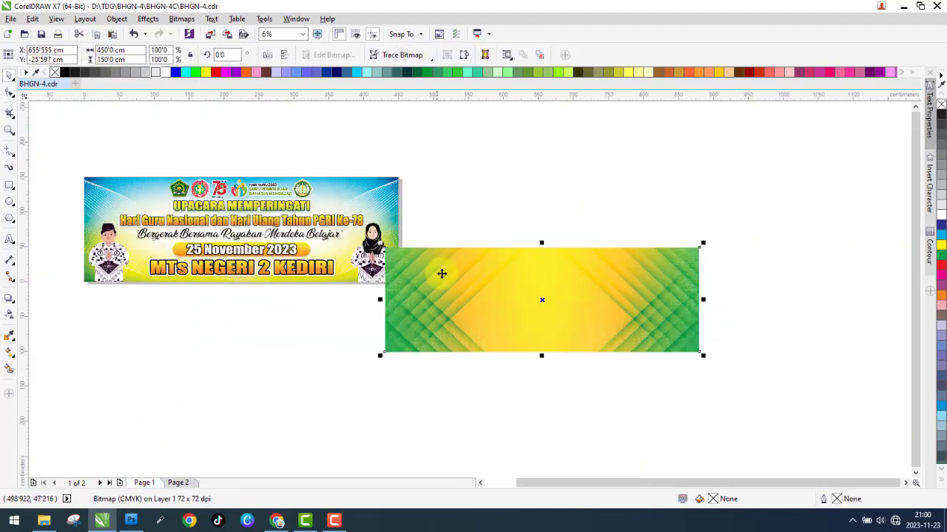
drag(435, 274, 503, 235)
Ungroup the blue banner design on page 1 and delete its blue background bitmap.
click(377, 198)
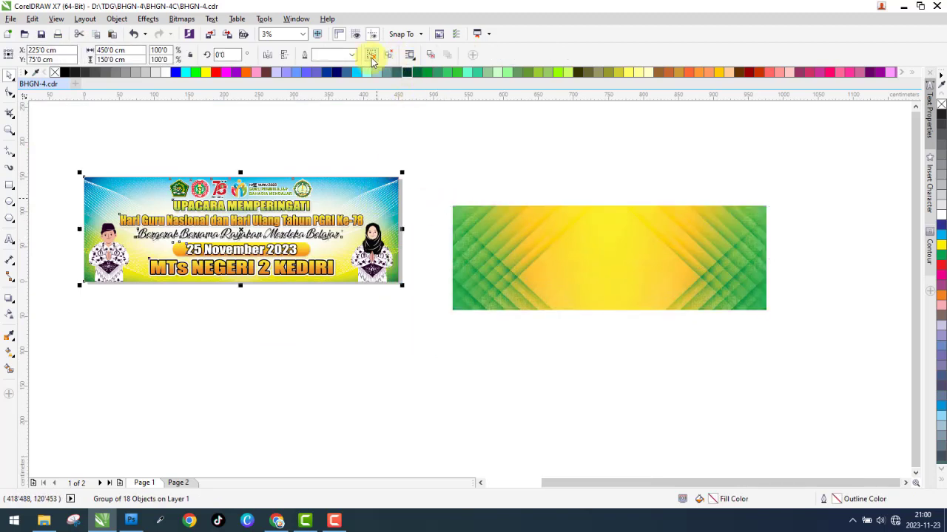
click(371, 56)
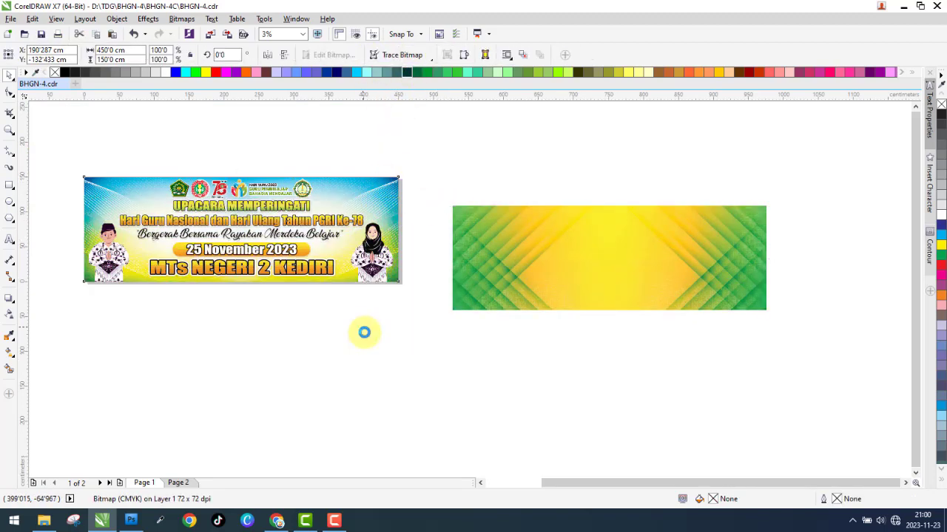
key(Delete)
Center the green background on page 1 and send it to the back of the page behind the text and figures.
click(573, 271)
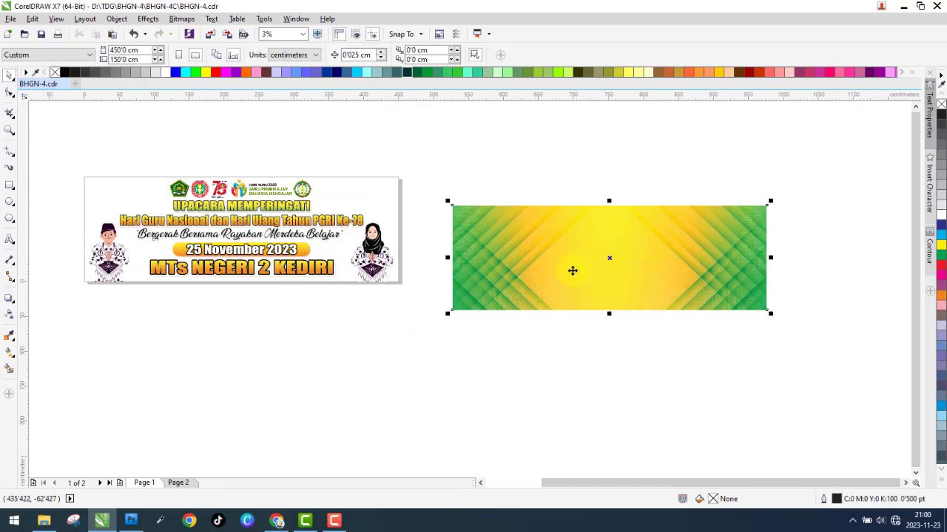
key(p)
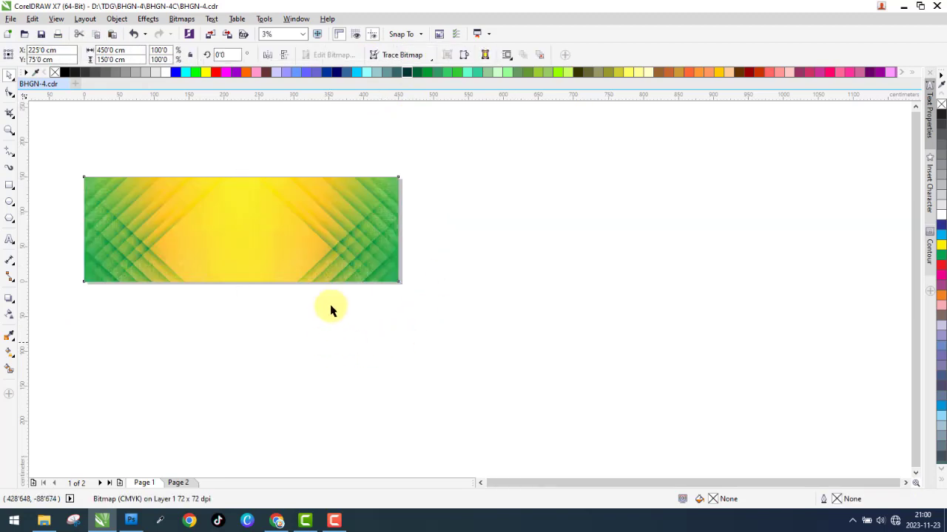
right_click(333, 223)
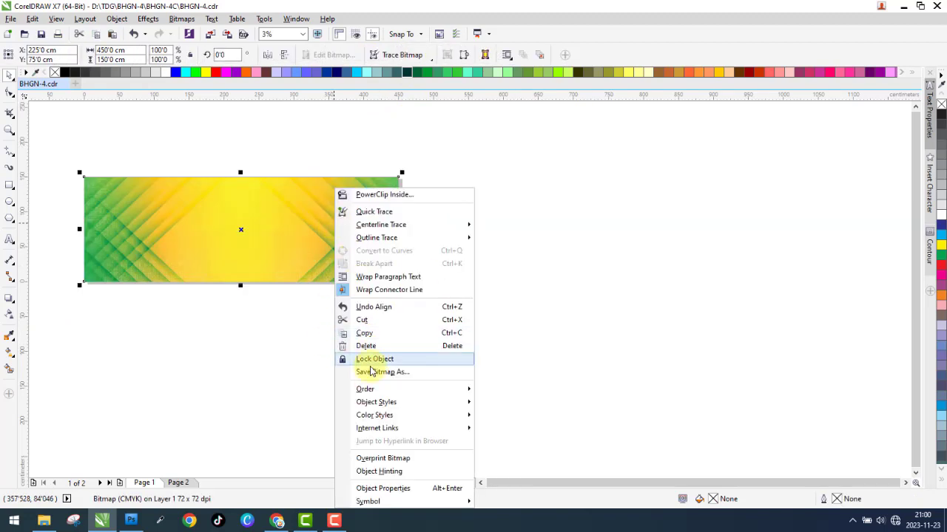
mouse_move(363, 389)
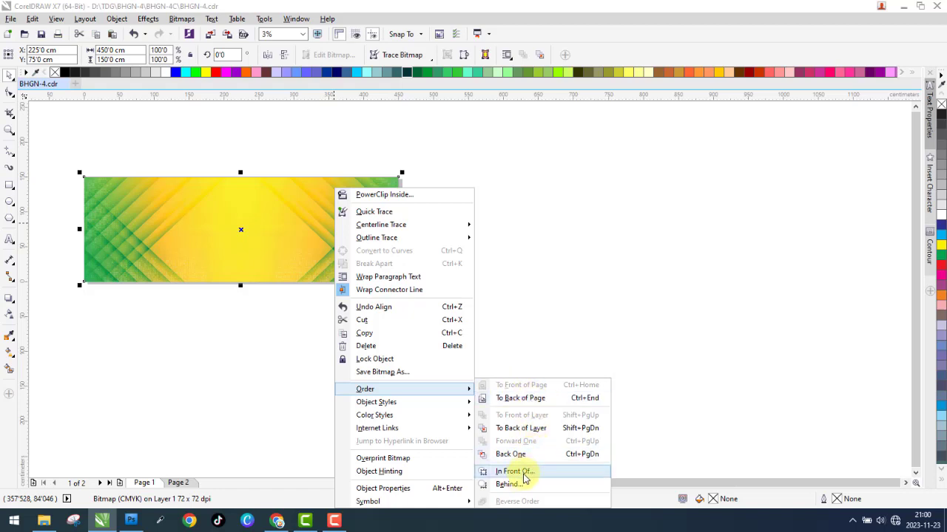
click(540, 398)
click(402, 349)
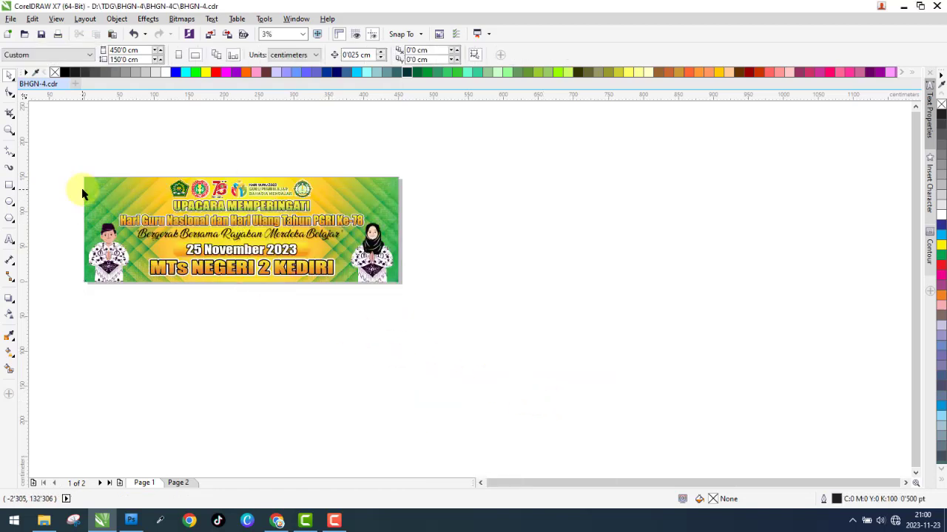
Compare page 1 with the reference banner on page 2 and move the five-logo group off page 1, just above the banner.
scroll(80, 185, up, 1)
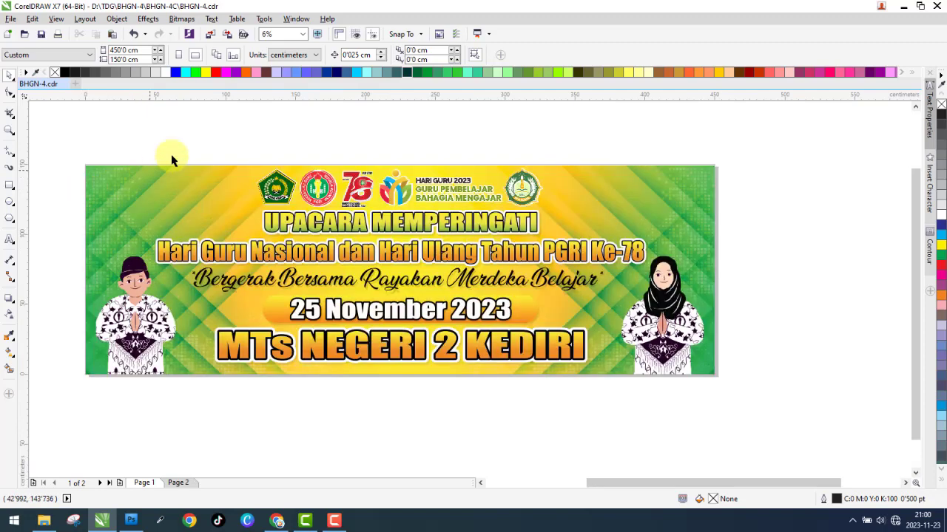
click(176, 483)
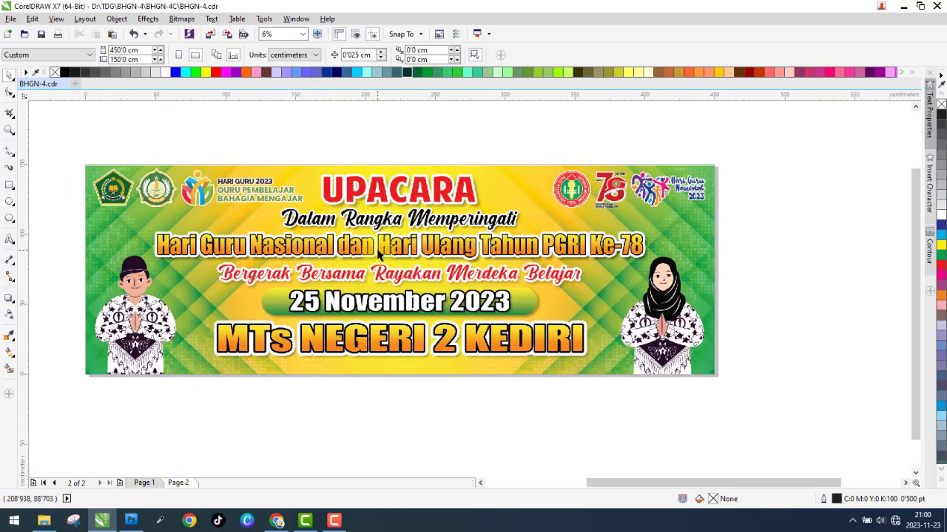
click(142, 482)
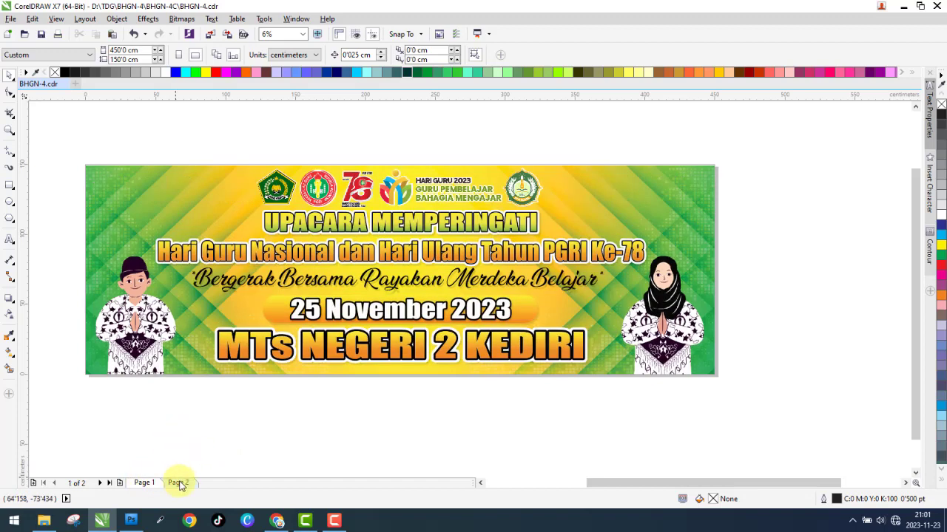
click(178, 483)
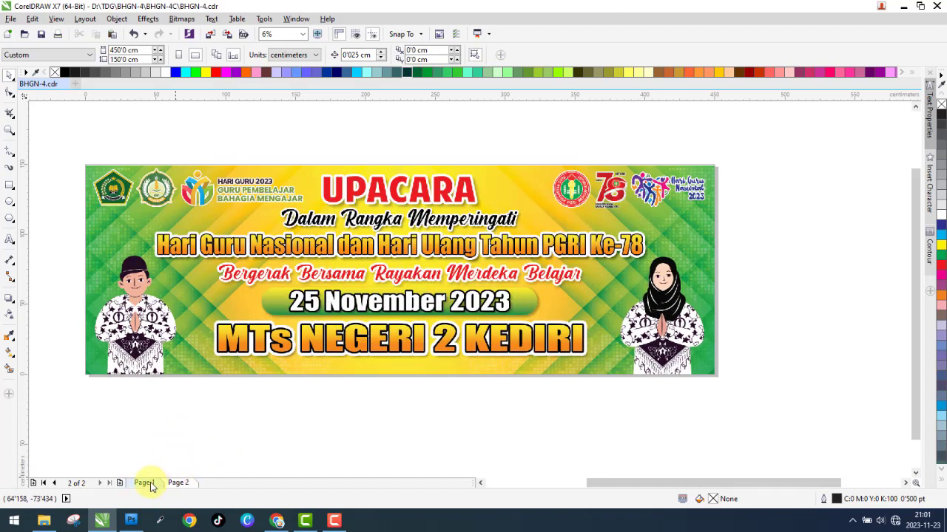
click(144, 483)
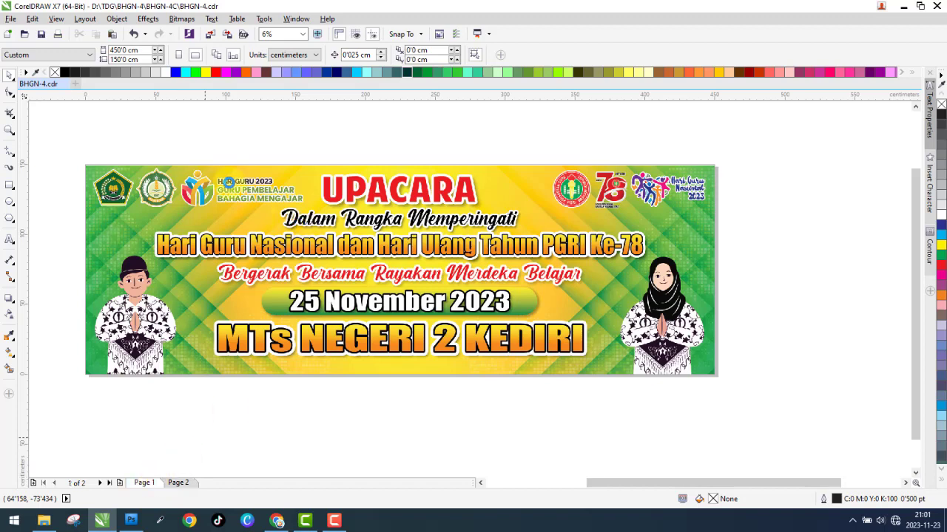
click(537, 198)
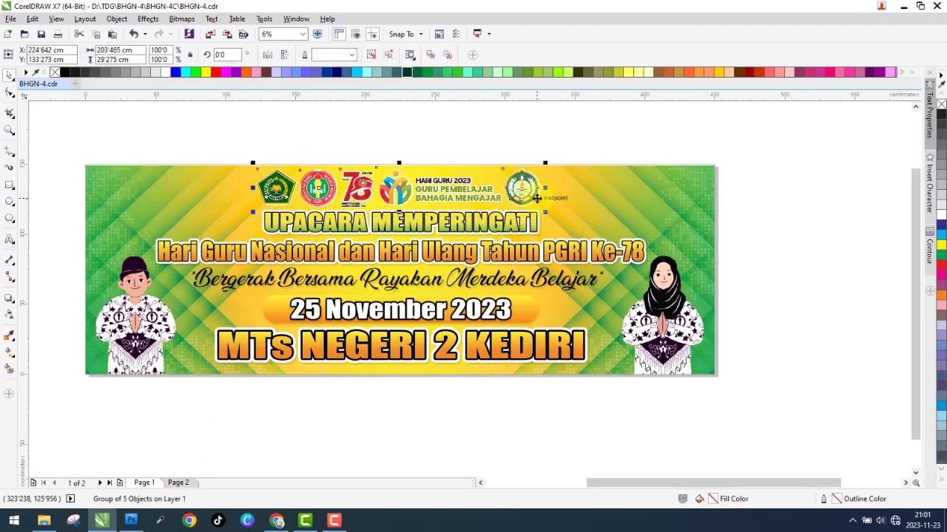
drag(523, 181, 521, 134)
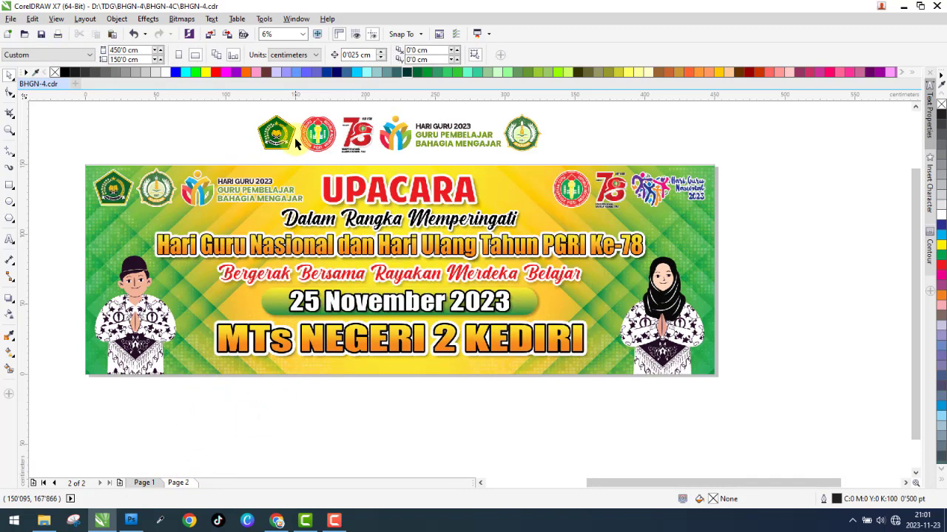
Ungroup the five-logo group above the page 2 banner and place the Kemenag and MTsN 2 Kediri logos side by side near its upper-left corner.
scroll(290, 151, up, 2)
click(143, 482)
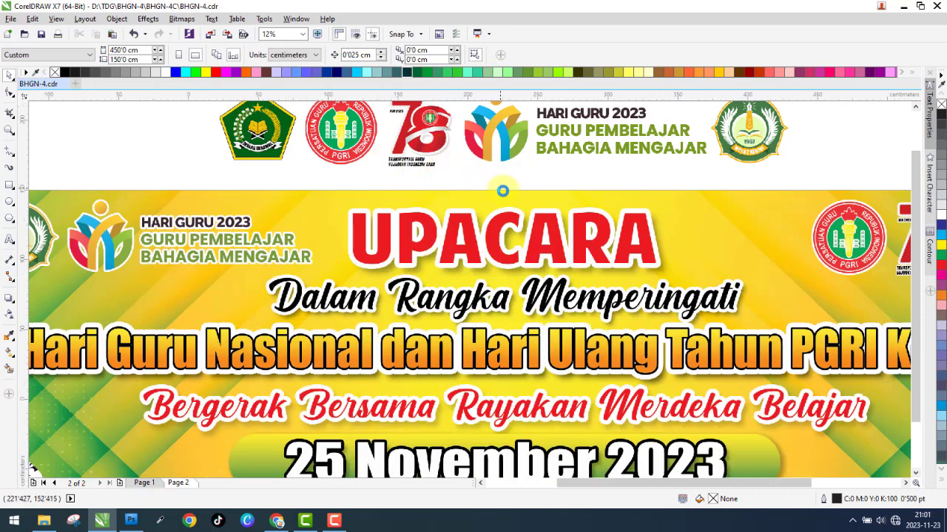
scroll(500, 200, down, 2)
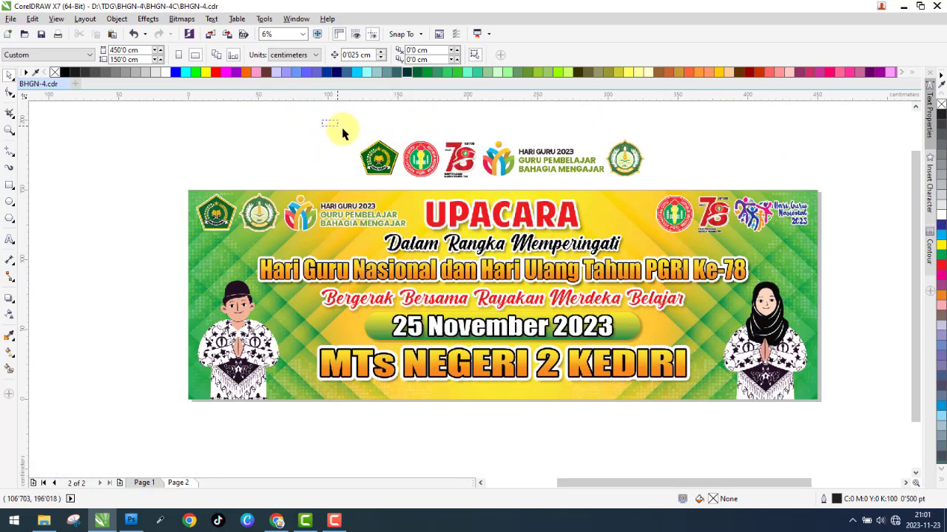
click(378, 161)
click(366, 55)
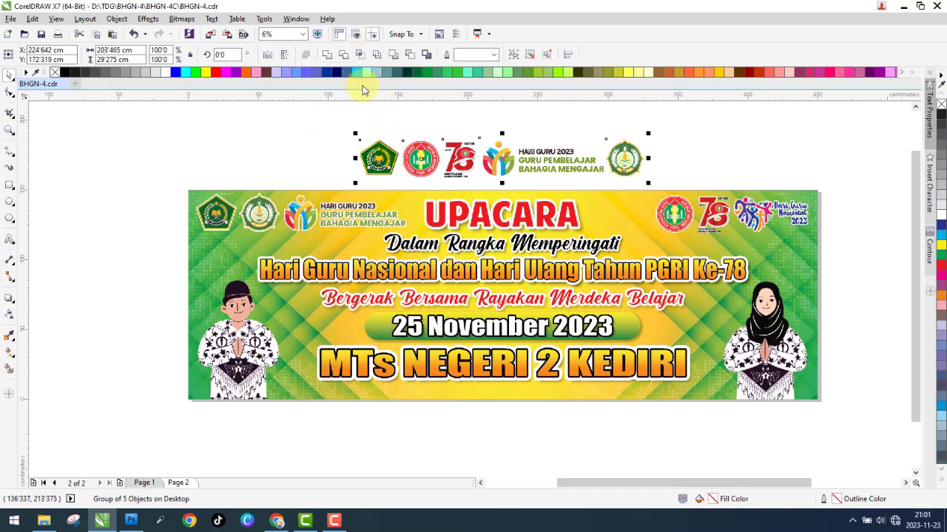
drag(371, 157, 234, 158)
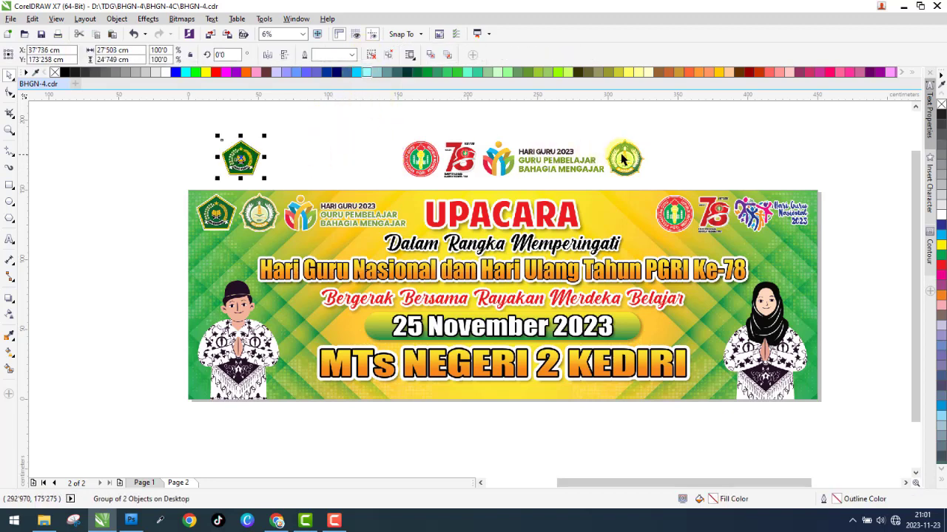
drag(627, 156, 292, 157)
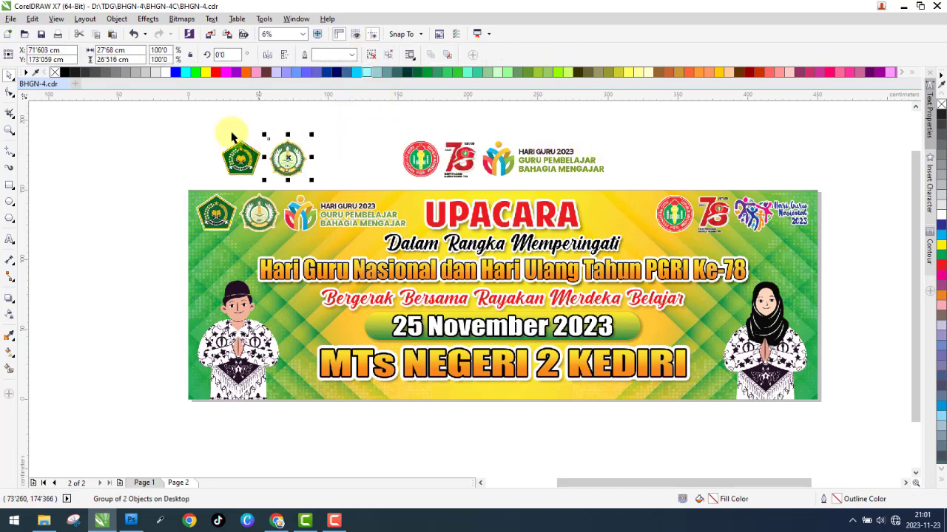
Move the Kemenag and MTsN 2 Kediri logos onto the banner together, aligning the Kemenag emblem exactly over the reference emblem.
drag(340, 181, 208, 199)
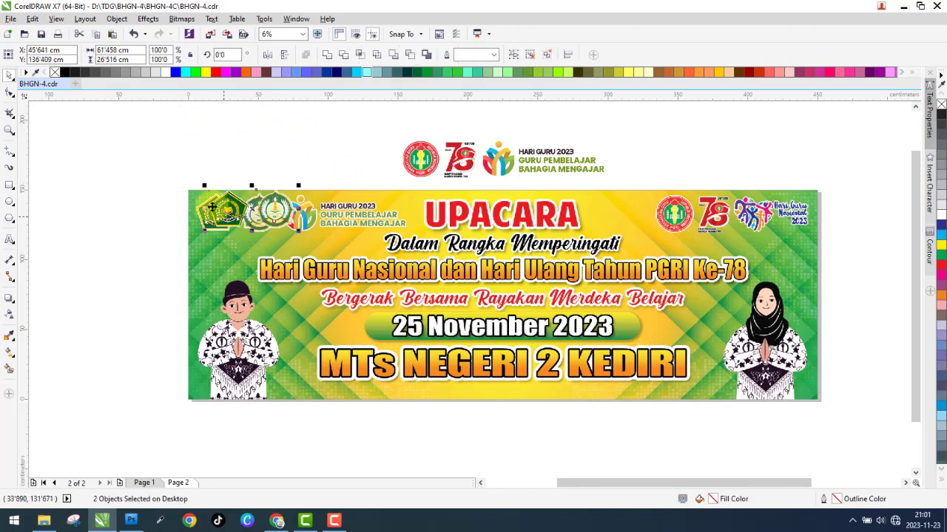
scroll(208, 199, up, 4)
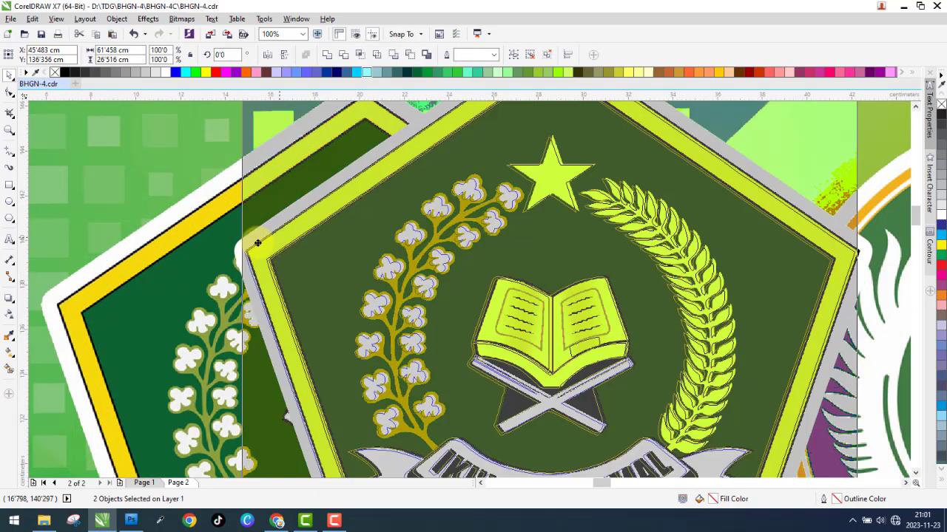
drag(257, 242, 96, 286)
scroll(95, 285, down, 1)
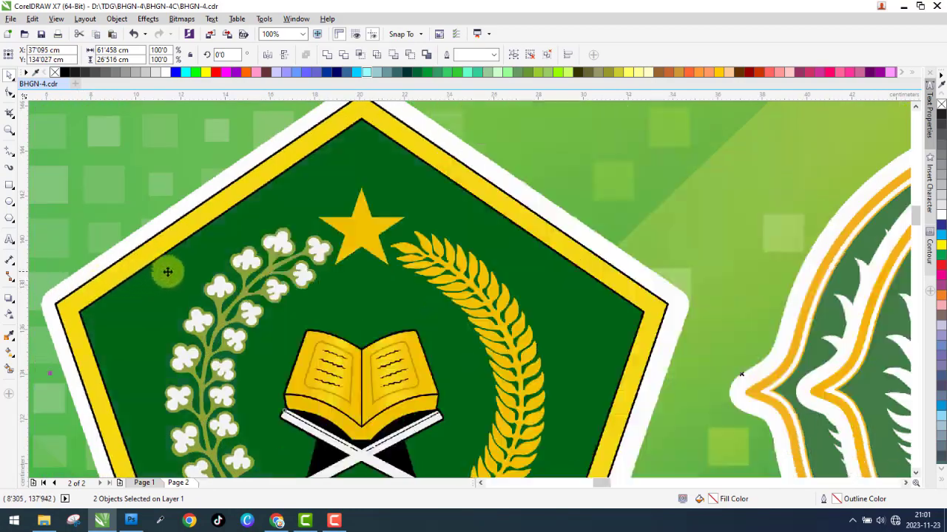
scroll(262, 258, down, 3)
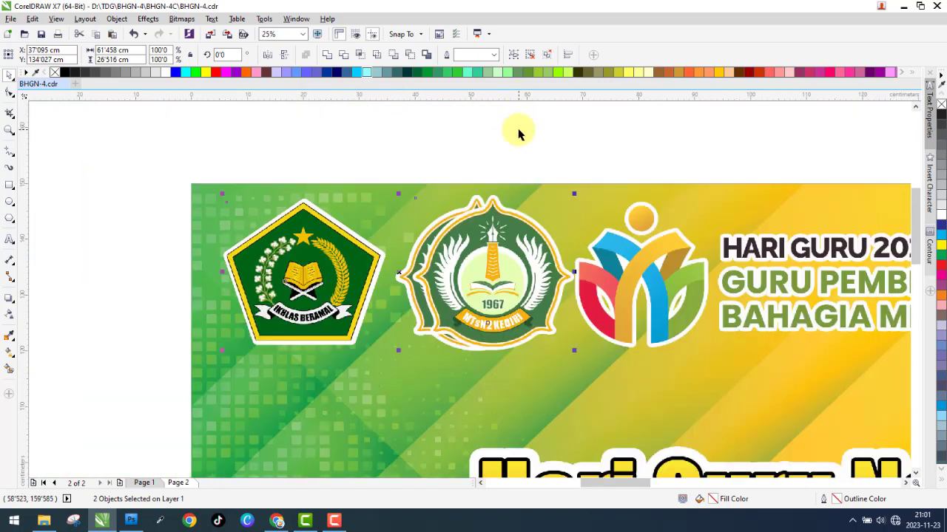
Align the MTsN 2 Kediri logo exactly over its counterpart in the reference banner.
click(459, 268)
drag(460, 267, 276, 262)
scroll(408, 266, up, 3)
scroll(272, 260, down, 3)
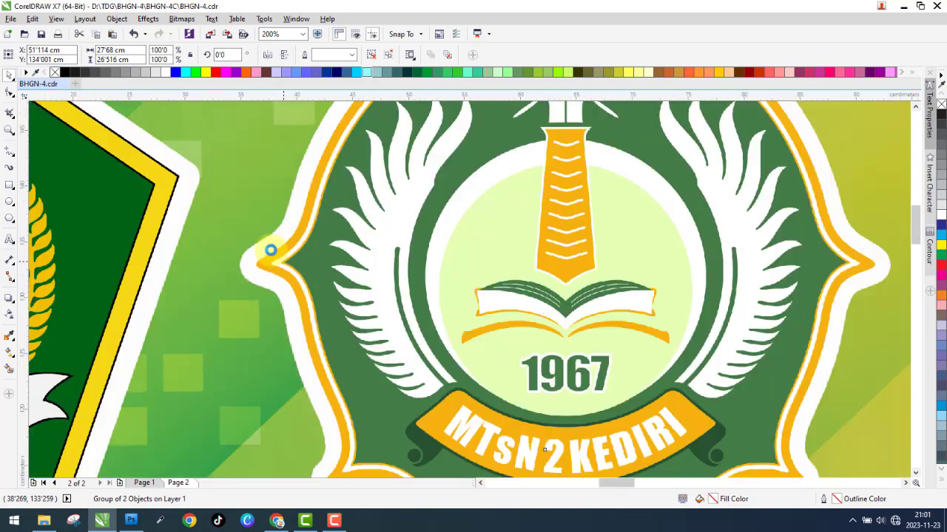
scroll(271, 251, down, 3)
scroll(335, 254, down, 1)
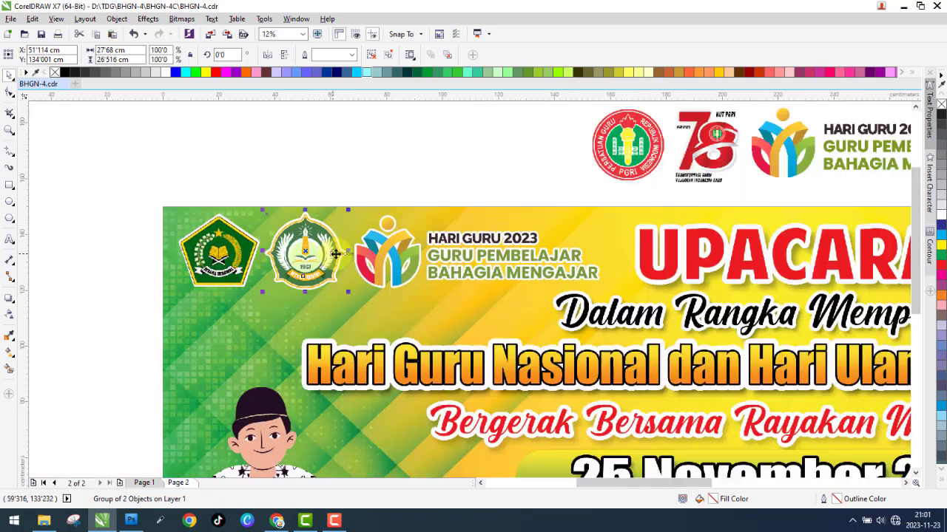
scroll(403, 260, down, 1)
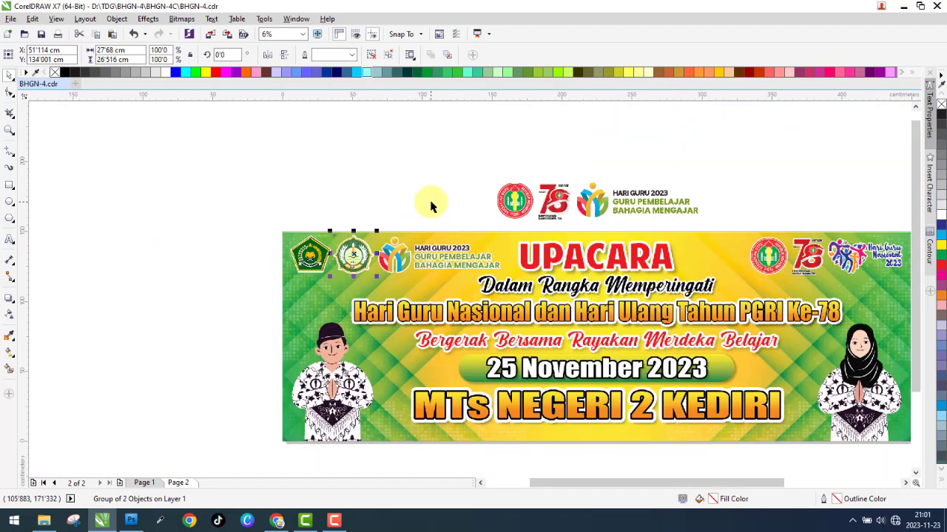
Move the Hari Guru 2023 logo with its text onto the banner, exactly over the matching reference logo.
click(630, 198)
drag(630, 199, 393, 254)
scroll(396, 252, up, 1)
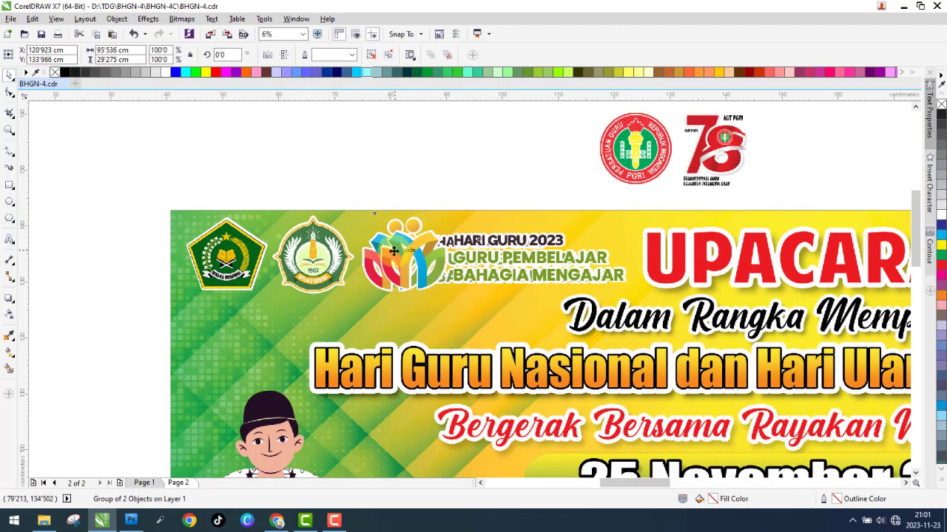
scroll(385, 251, up, 3)
drag(306, 239, 165, 254)
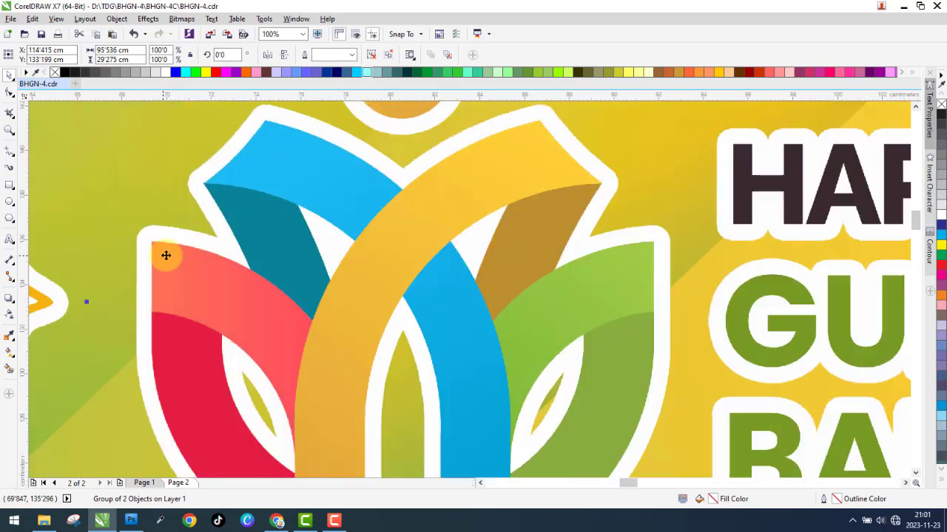
scroll(195, 253, down, 2)
scroll(261, 252, down, 2)
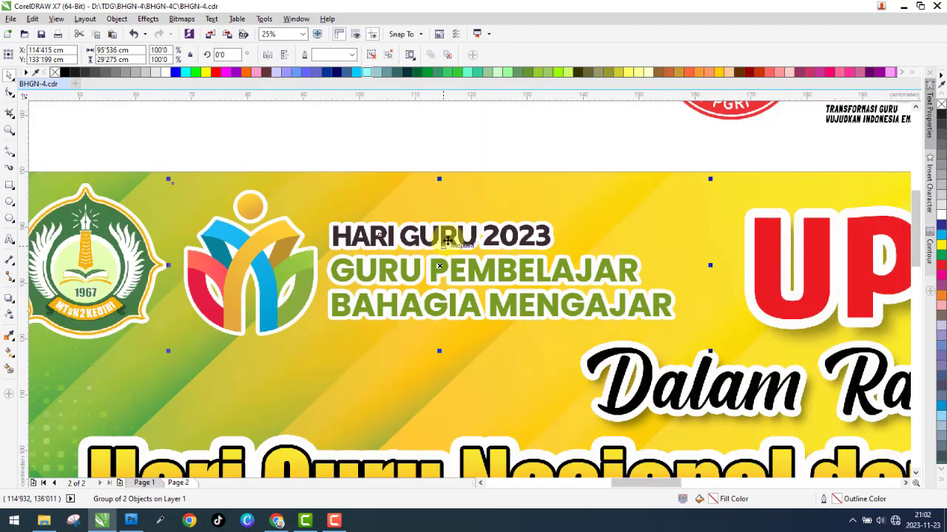
drag(434, 272, 432, 224)
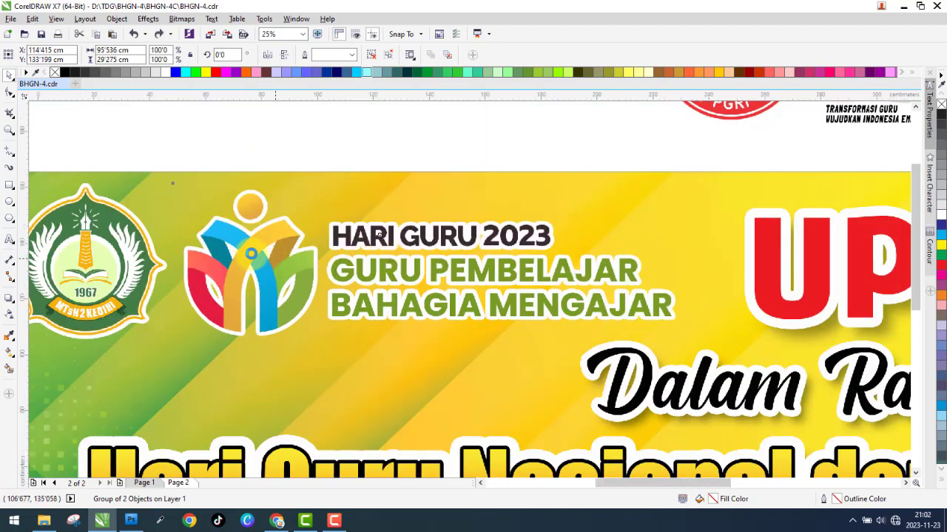
scroll(258, 252, down, 2)
scroll(269, 250, down, 1)
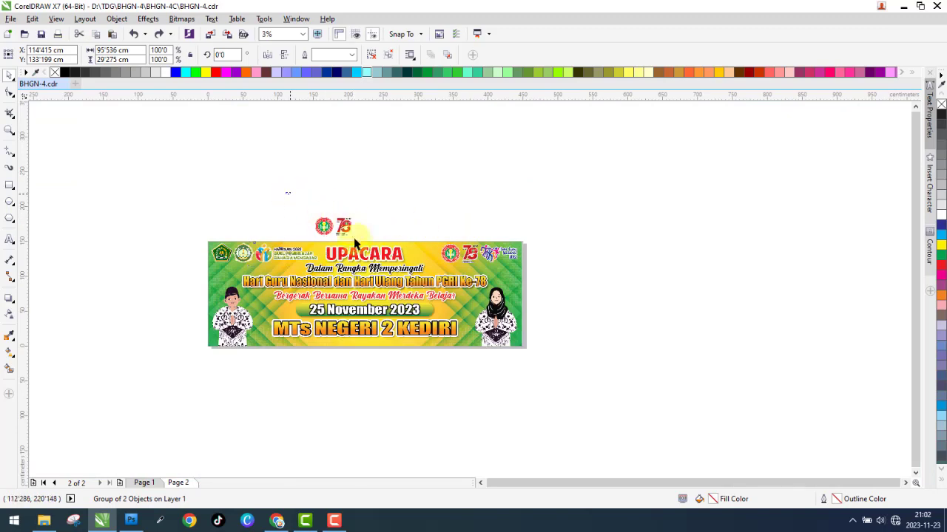
Move the PGRI and 78 logos to the banner's upper-right area and align the round PGRI logo over its reference.
drag(338, 224, 495, 242)
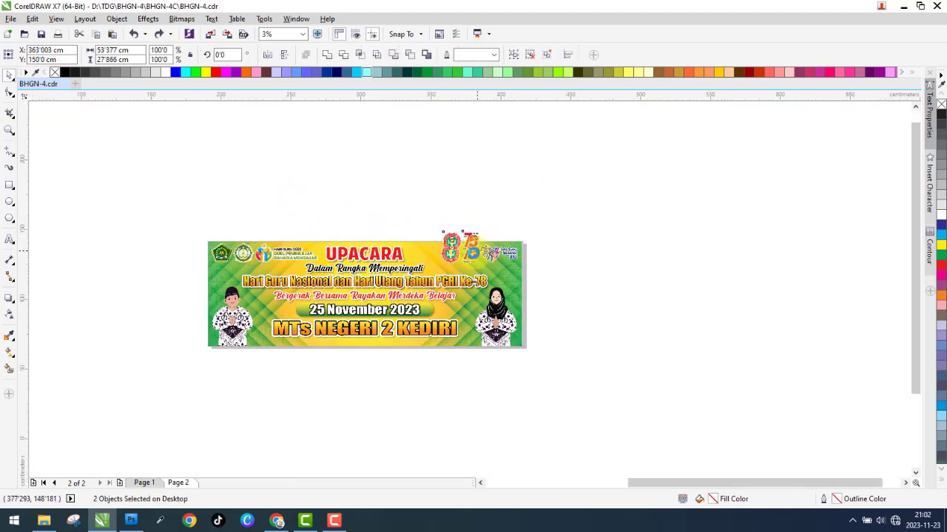
scroll(503, 248, up, 2)
scroll(405, 253, up, 1)
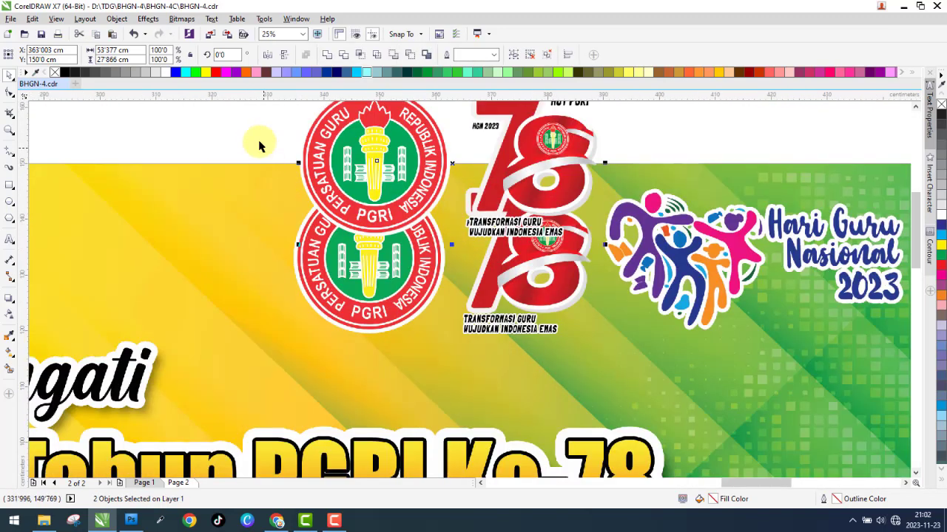
key(ctrl+g)
drag(372, 206, 373, 237)
scroll(306, 240, up, 1)
scroll(306, 240, up, 2)
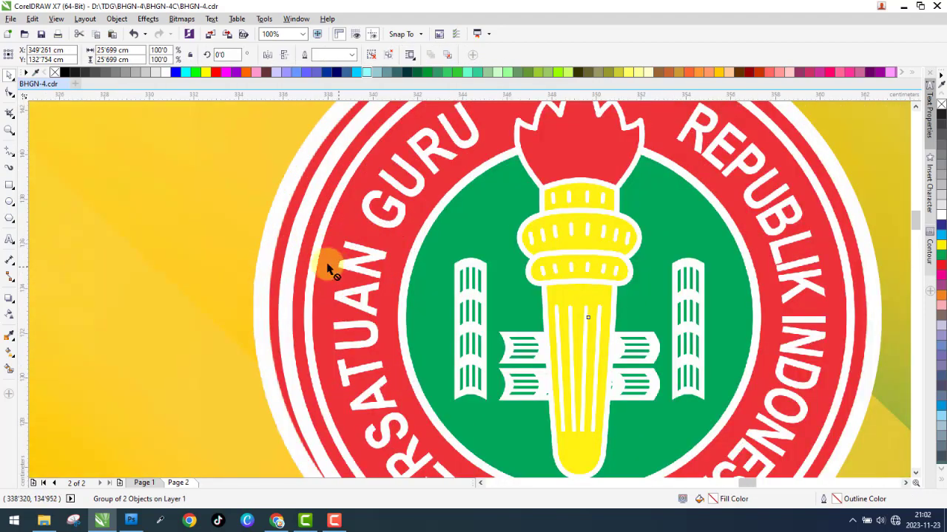
drag(325, 262, 306, 264)
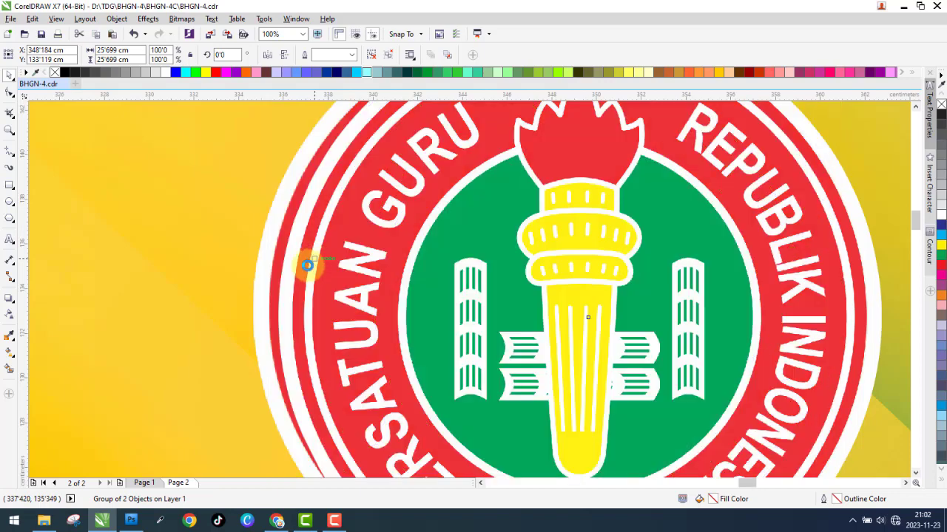
scroll(296, 289, down, 5)
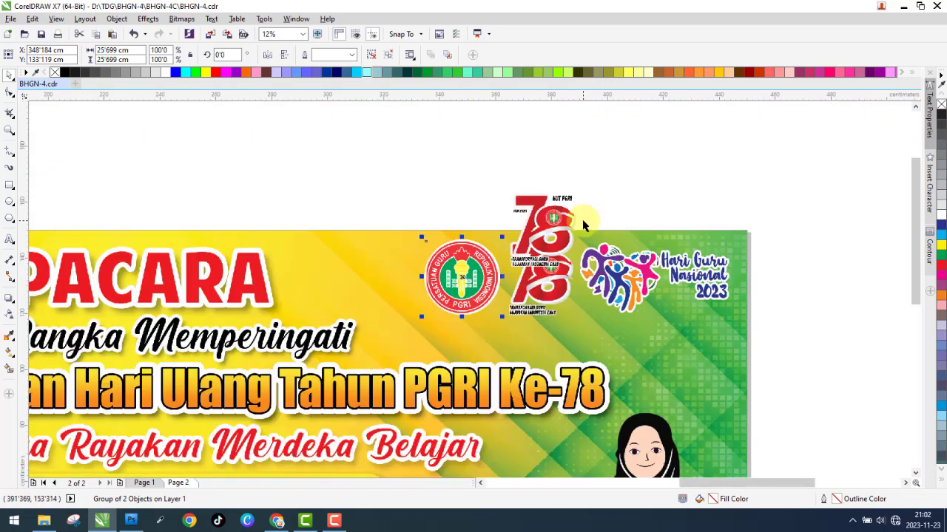
Align the red HUT PGRI 78 logo precisely over its counterpart in the reference banner.
click(553, 250)
scroll(548, 262, up, 2)
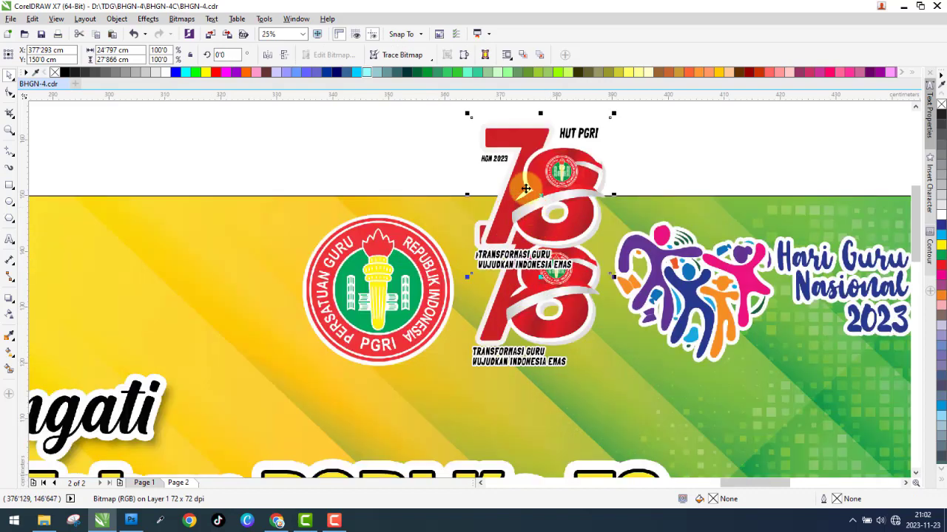
drag(469, 118, 448, 247)
scroll(486, 218, up, 2)
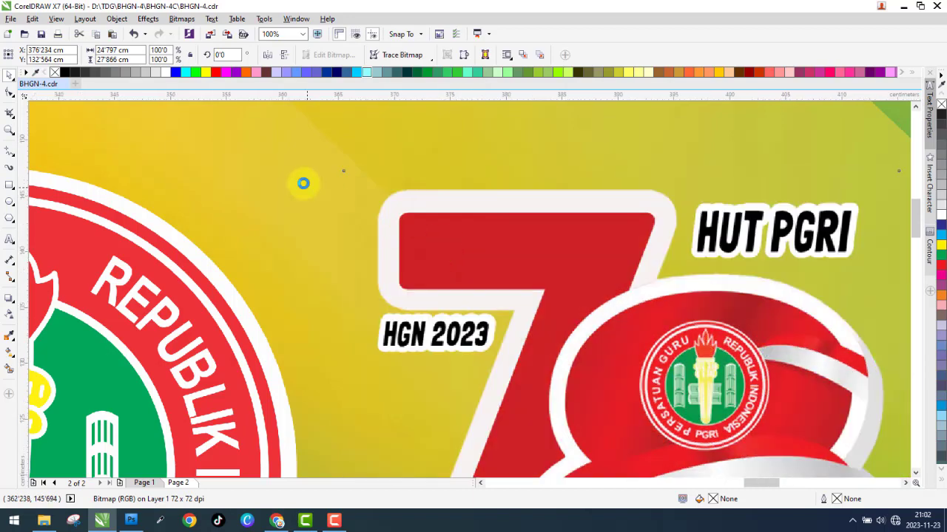
scroll(302, 184, down, 2)
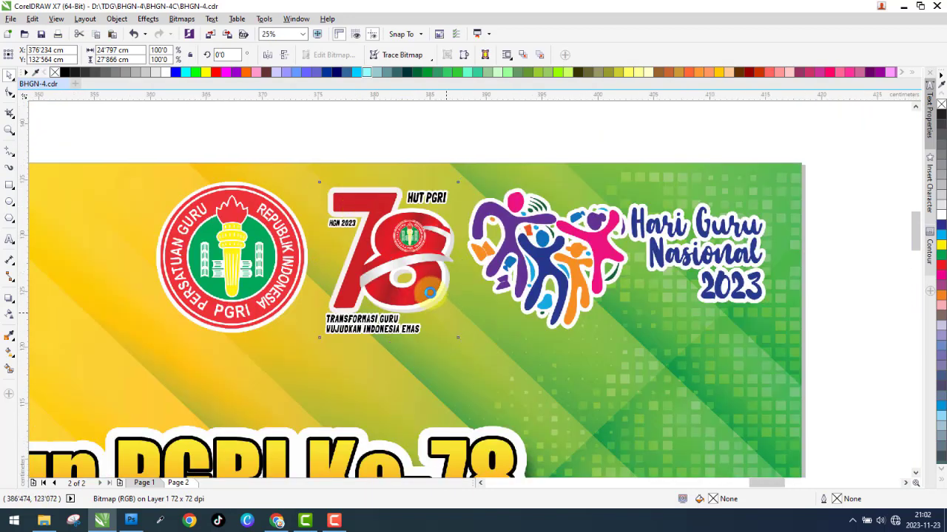
scroll(407, 275, up, 1)
drag(407, 275, 405, 277)
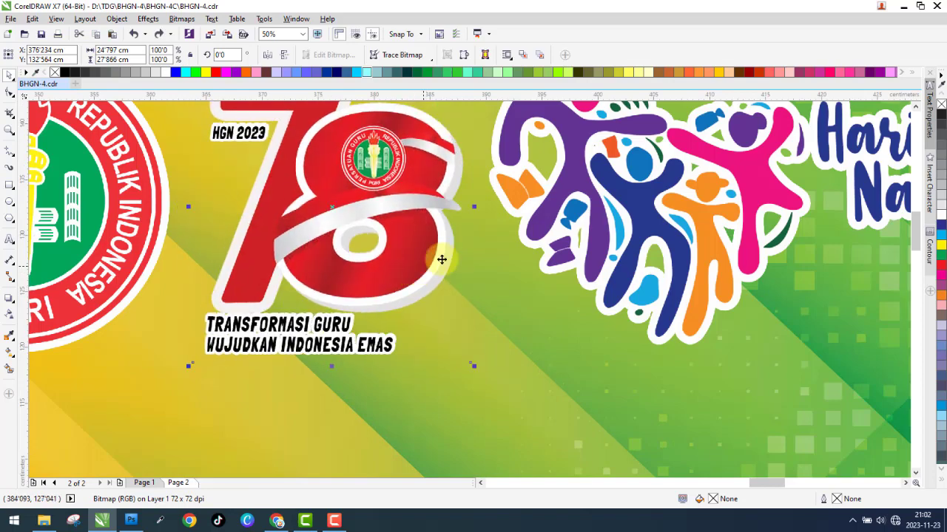
scroll(442, 259, up, 1)
mouse_move(431, 246)
mouse_down()
mouse_move(424, 262)
mouse_move(431, 229)
mouse_up()
scroll(465, 160, up, 1)
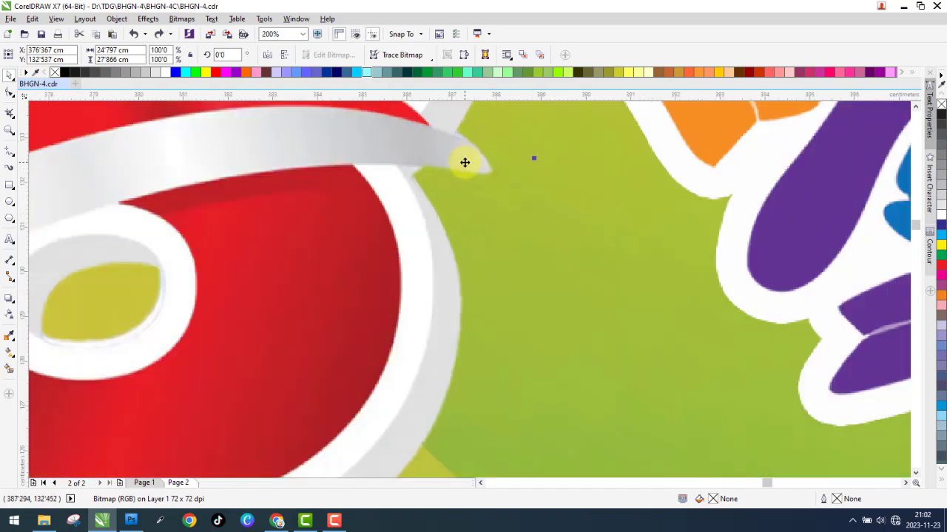
scroll(461, 161, down, 6)
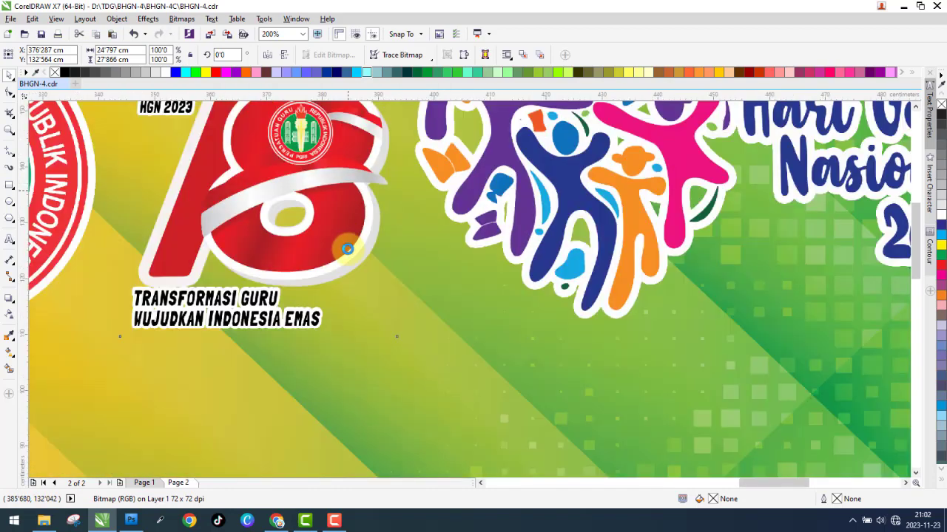
scroll(479, 236, up, 1)
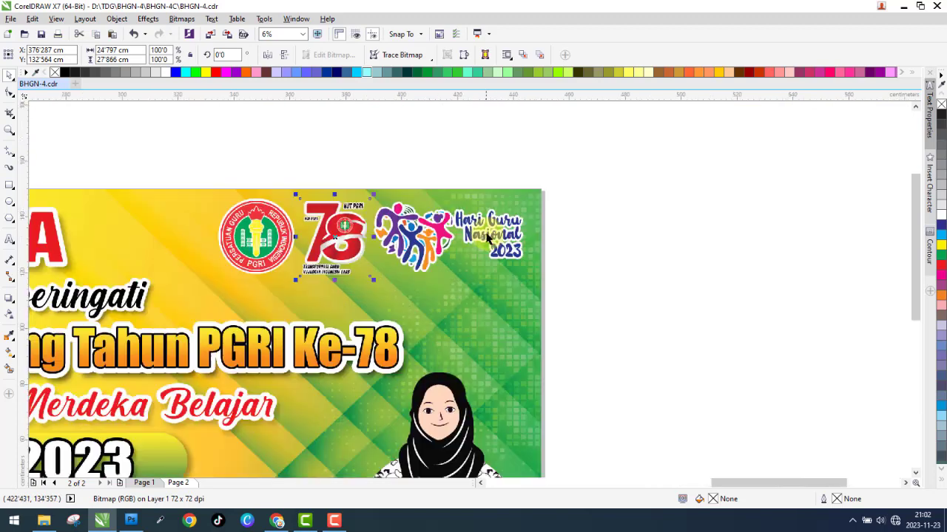
click(642, 236)
Import b43fd3e79f9d666 from the BHGN-4C Logo folder at about 50 x 30 cm and place it just below the reference Hari Guru Nasional 2023 logo.
click(55, 523)
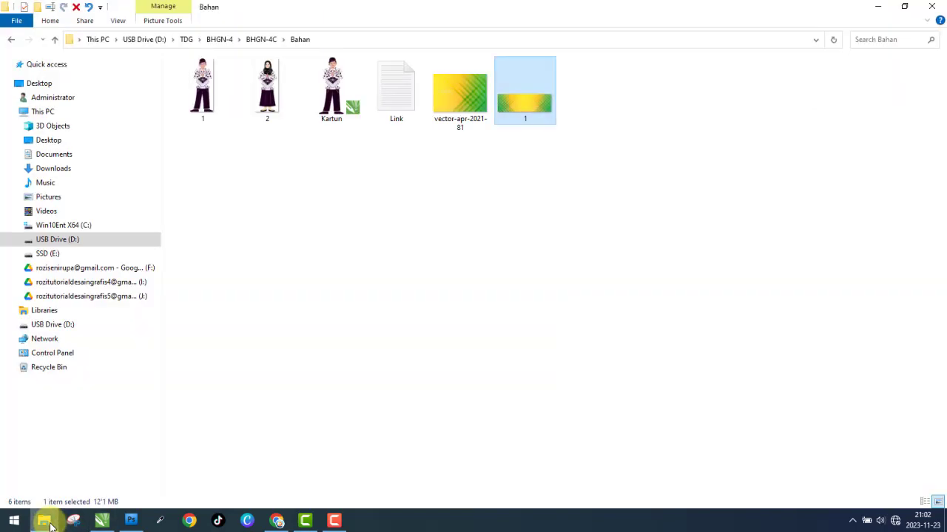
click(12, 40)
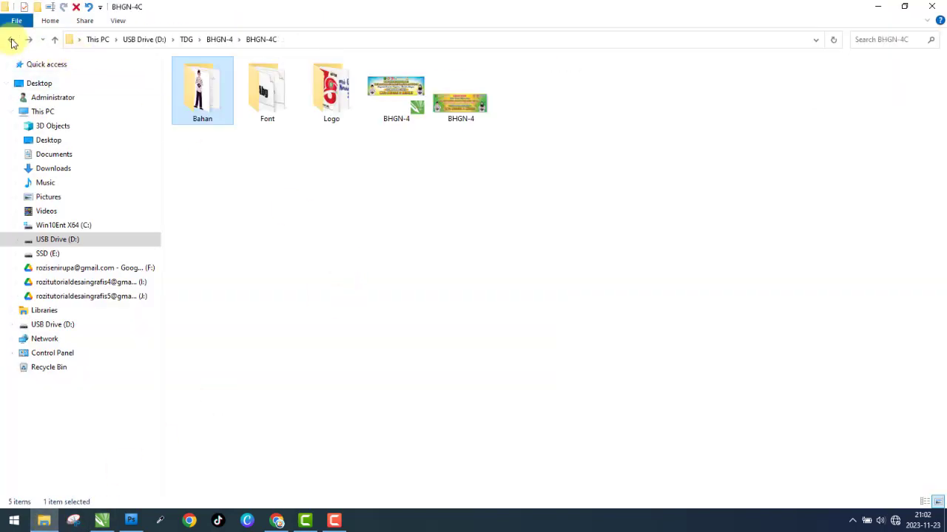
double_click(330, 90)
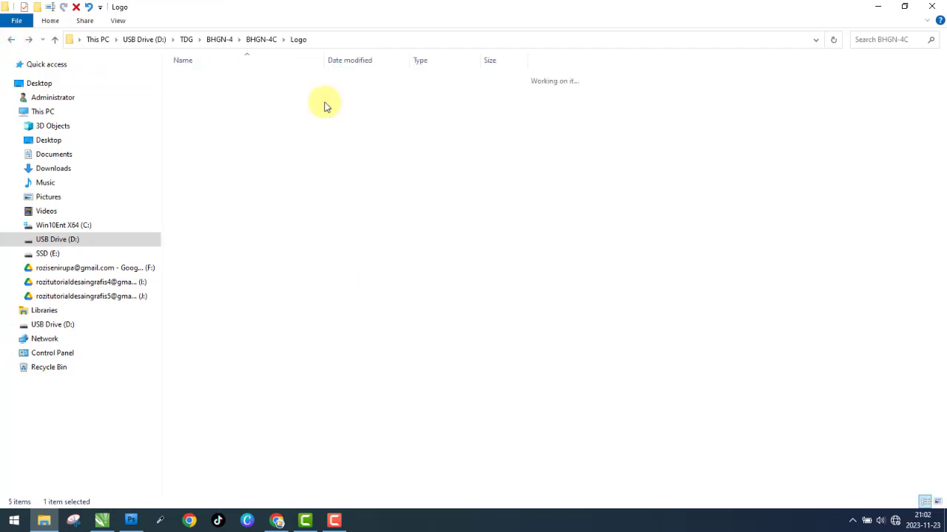
click(126, 26)
click(186, 38)
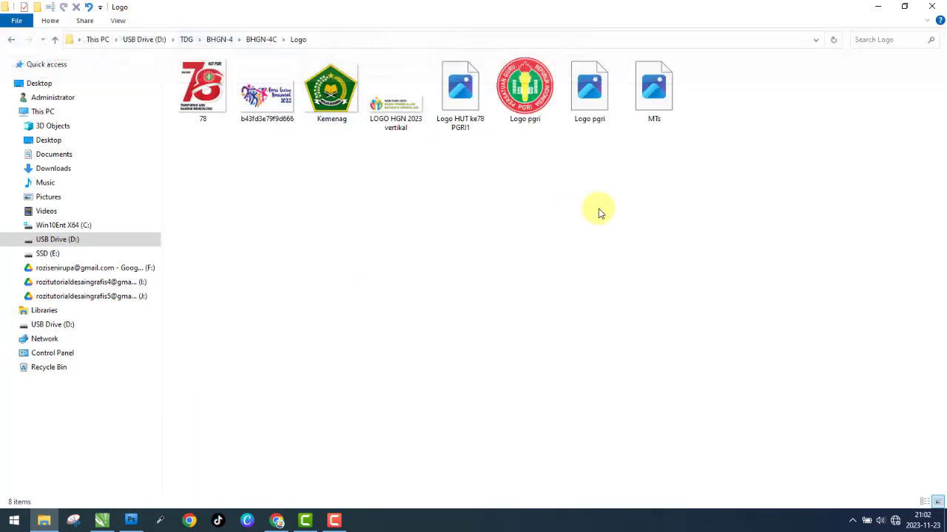
drag(268, 95, 651, 238)
drag(698, 212, 466, 299)
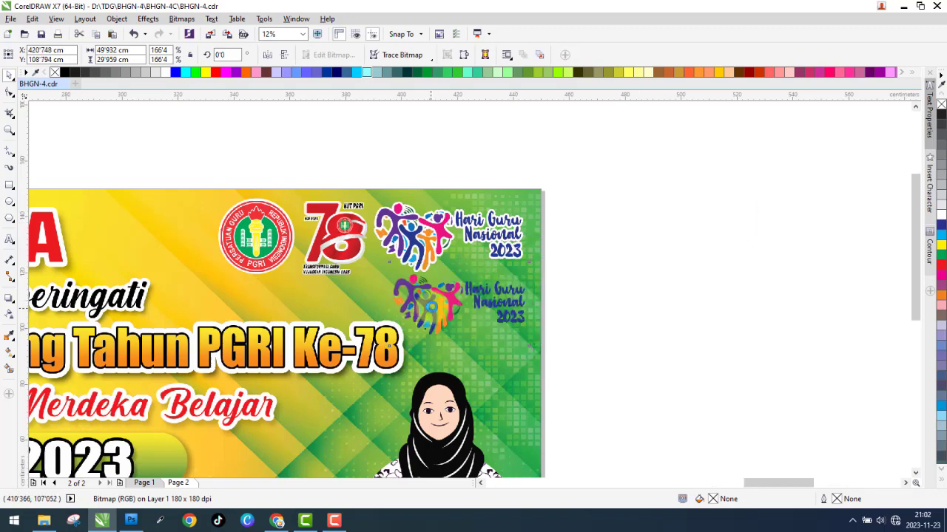
Move the imported Hari Guru Nasional logo over its reference counterpart and enlarge it proportionally to about 55.0 x 33.0 cm.
scroll(467, 299, up, 2)
right_click(467, 299)
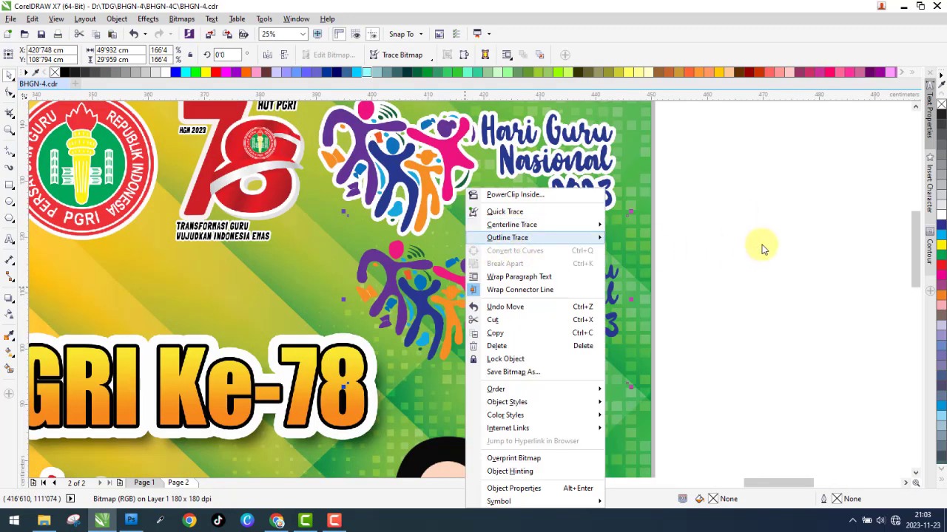
click(463, 292)
drag(463, 292, 411, 166)
scroll(399, 300, down, 2)
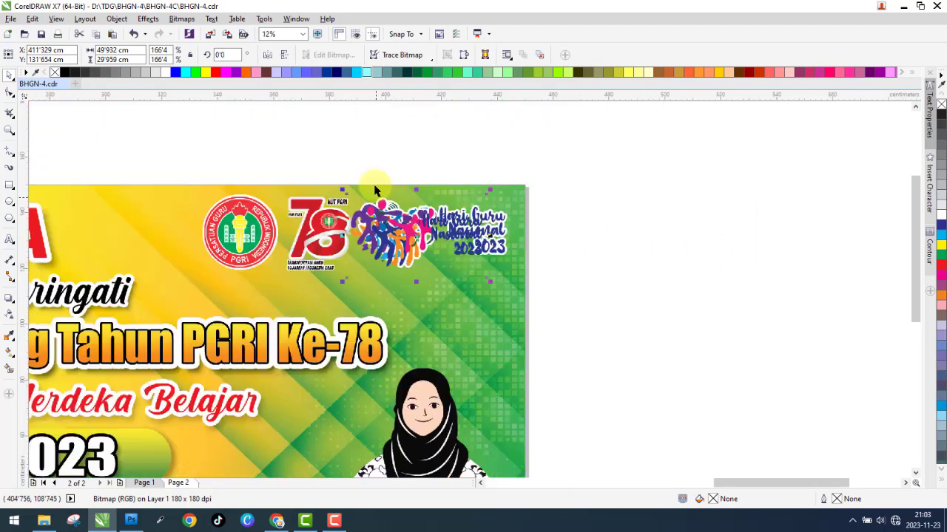
scroll(376, 202, up, 4)
drag(352, 231, 270, 154)
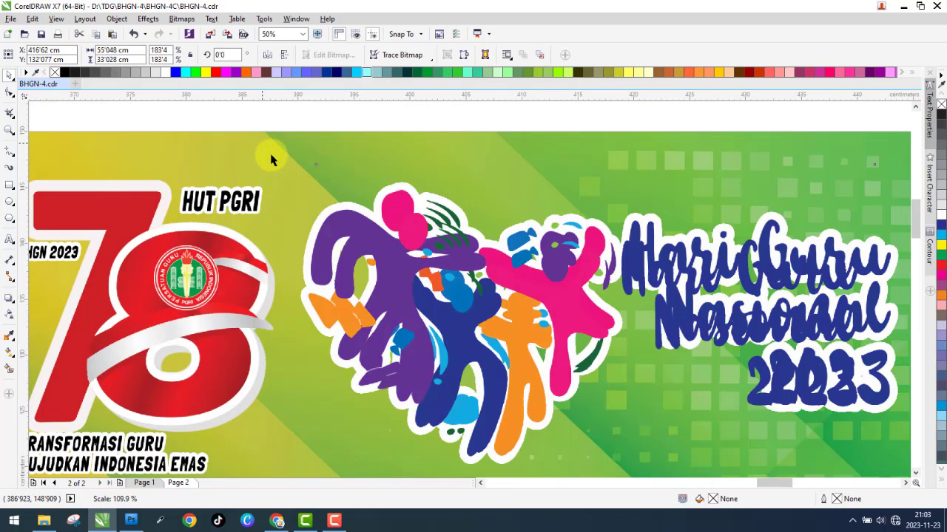
mouse_move(387, 213)
mouse_down()
mouse_move(389, 206)
mouse_move(381, 210)
mouse_up()
Fine-tune the logo's size to about 55.3 x 33.2 cm so its figures and lettering coincide with the reference.
scroll(394, 212, up, 4)
scroll(380, 210, down, 6)
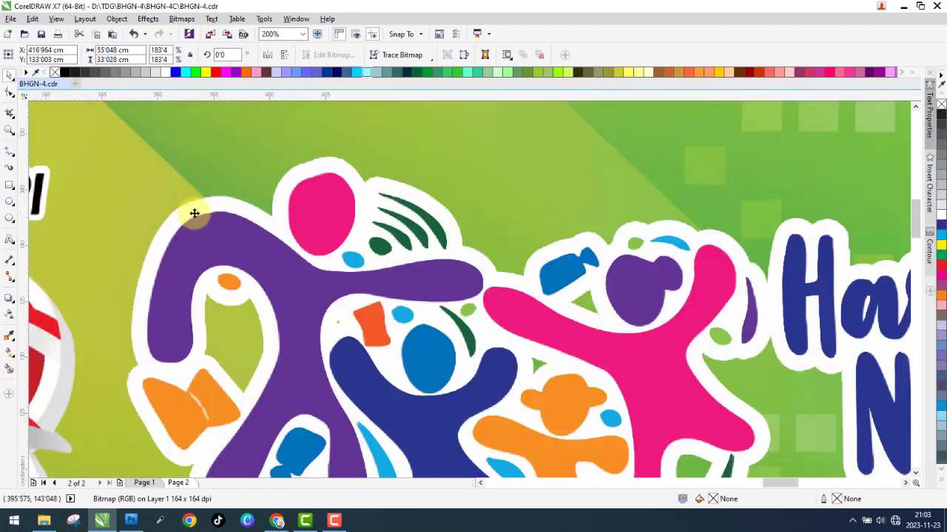
scroll(440, 268, up, 4)
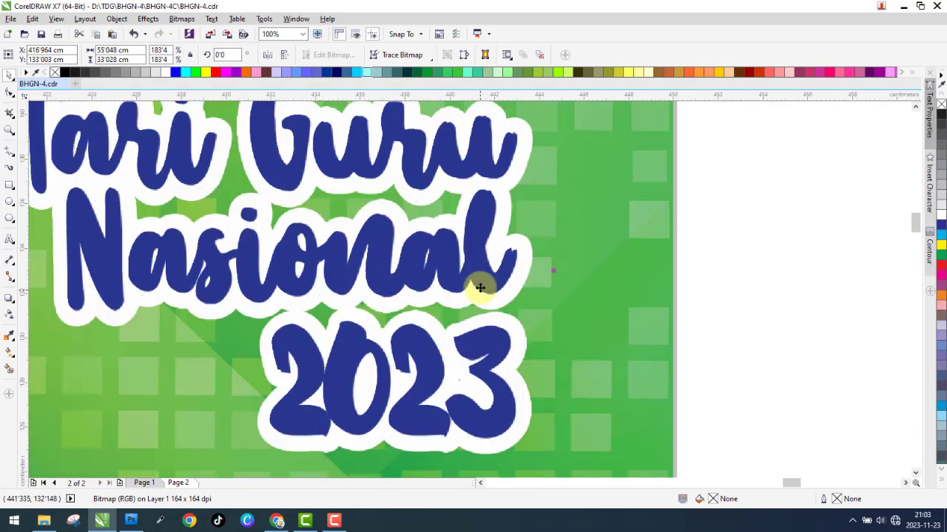
scroll(481, 271, down, 2)
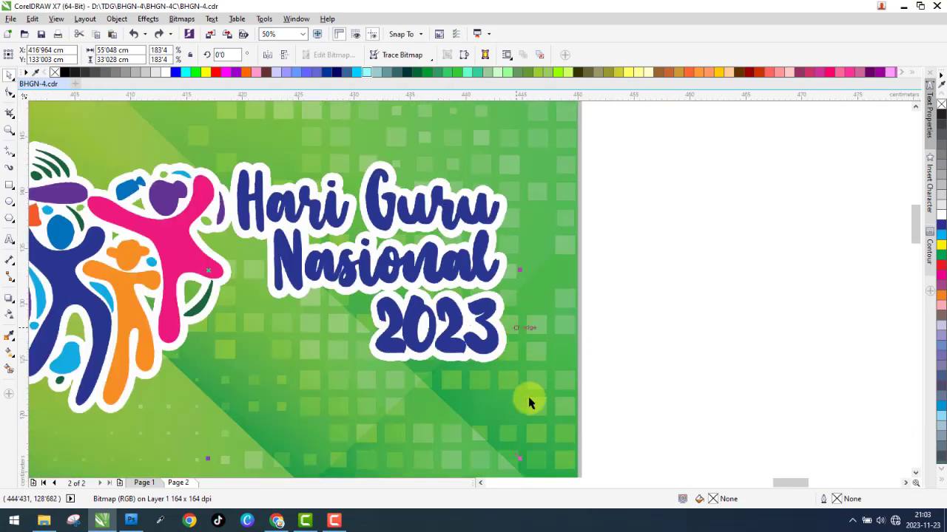
scroll(521, 462, up, 2)
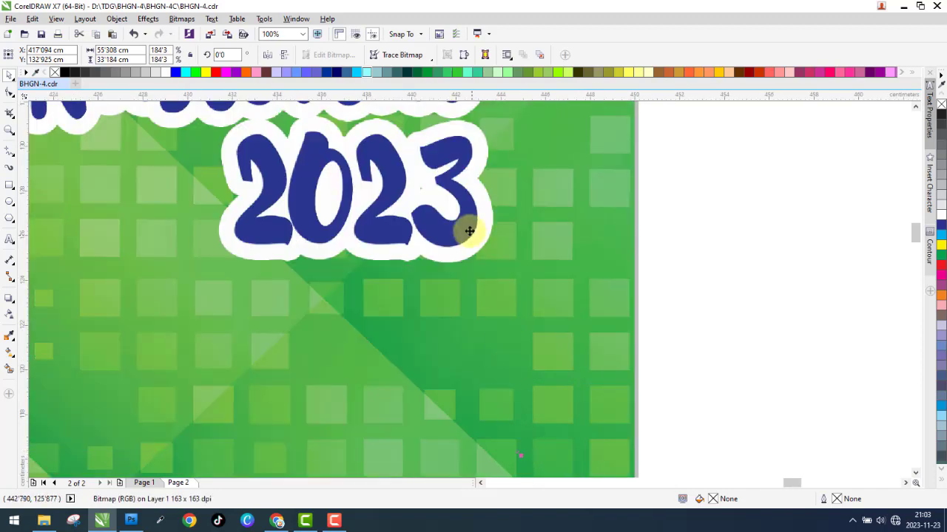
scroll(493, 262, down, 5)
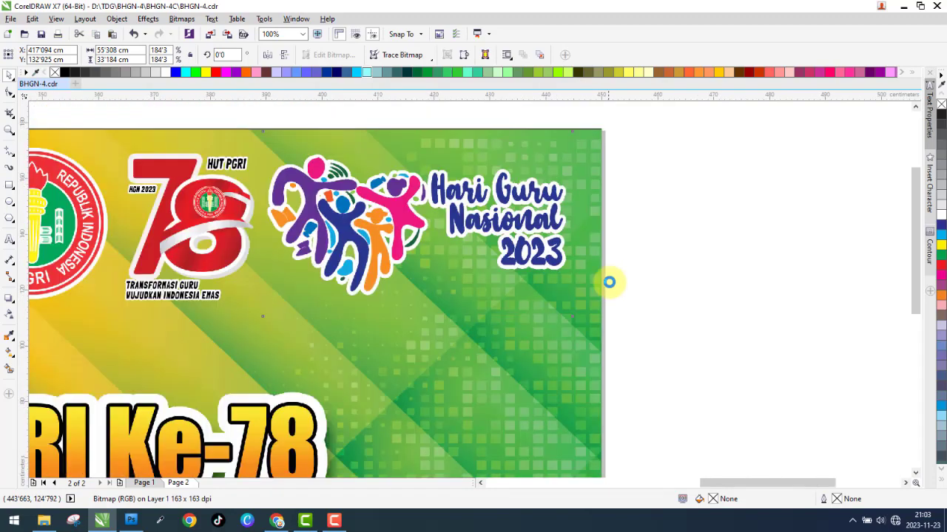
Copy the logo bitmap, then outline-trace it as a Logo with the bitmap reduced, its background removed and the original deleted.
scroll(520, 270, up, 3)
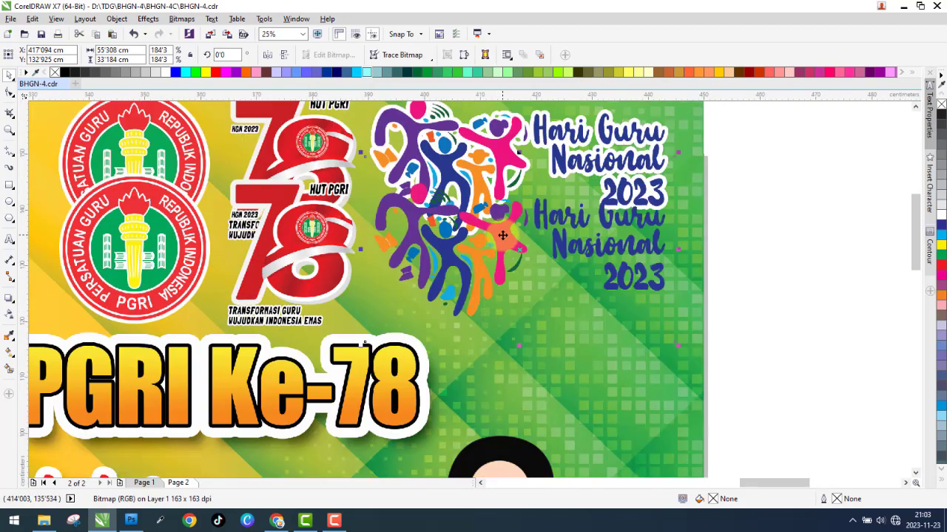
right_click(502, 235)
click(533, 331)
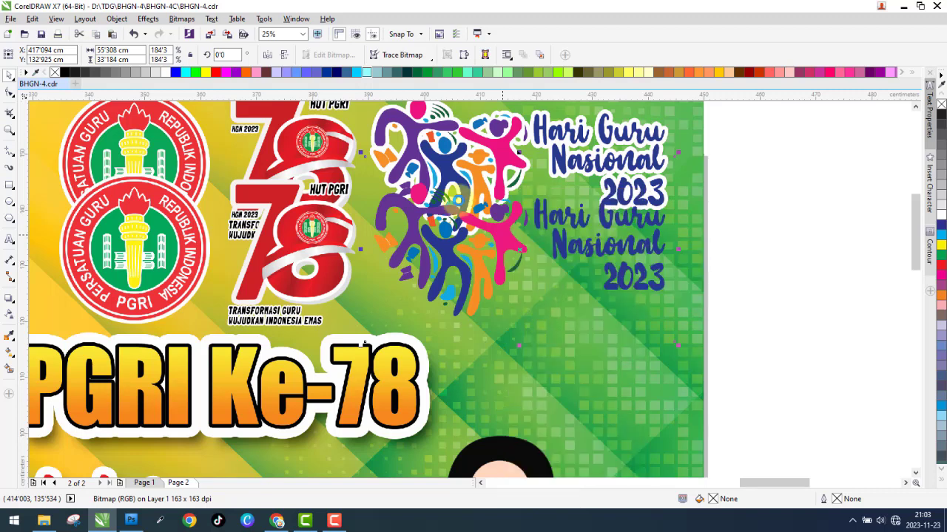
click(424, 58)
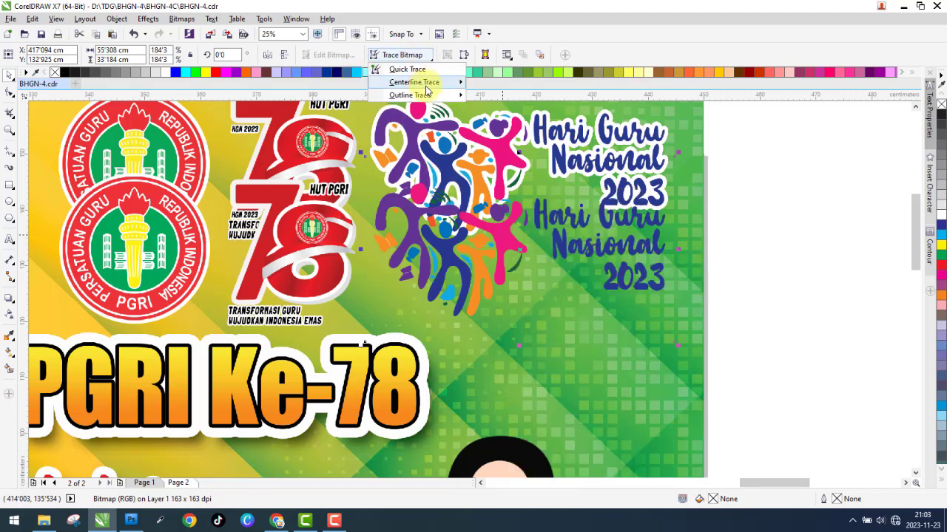
mouse_move(423, 93)
click(497, 111)
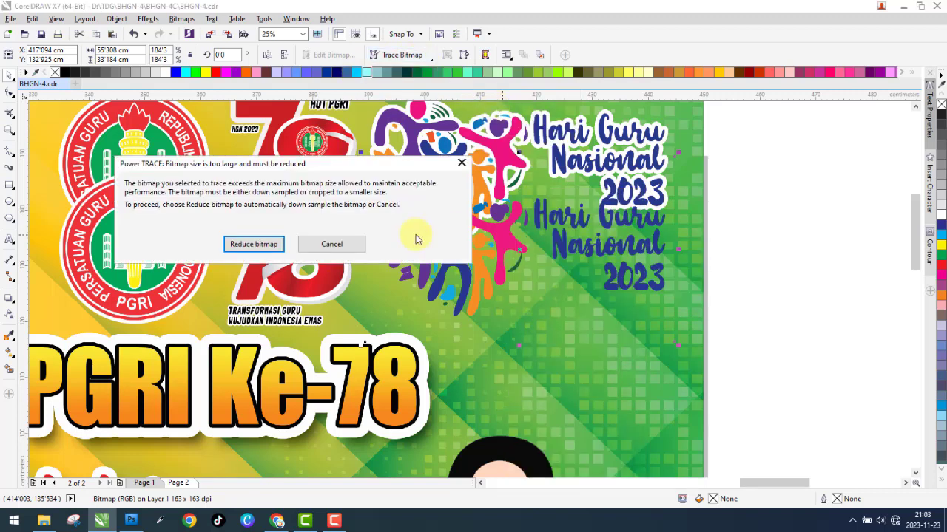
click(268, 247)
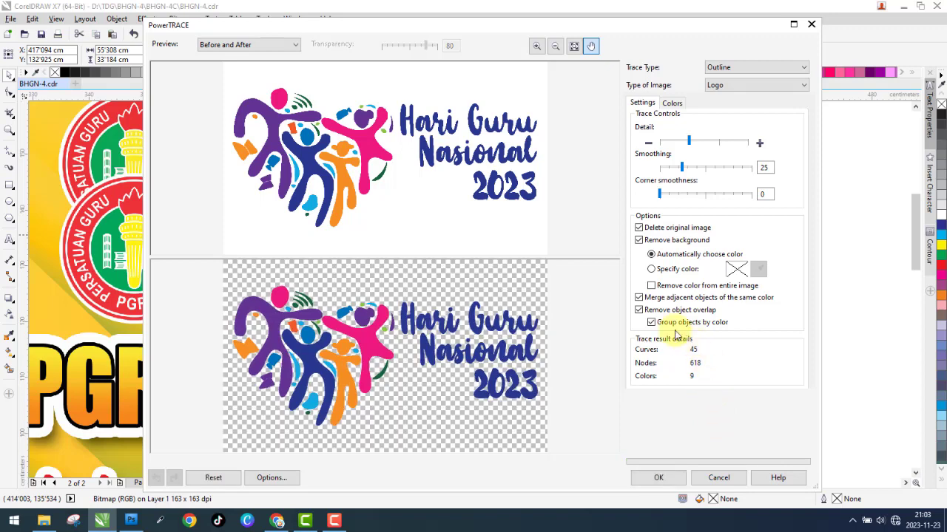
click(659, 478)
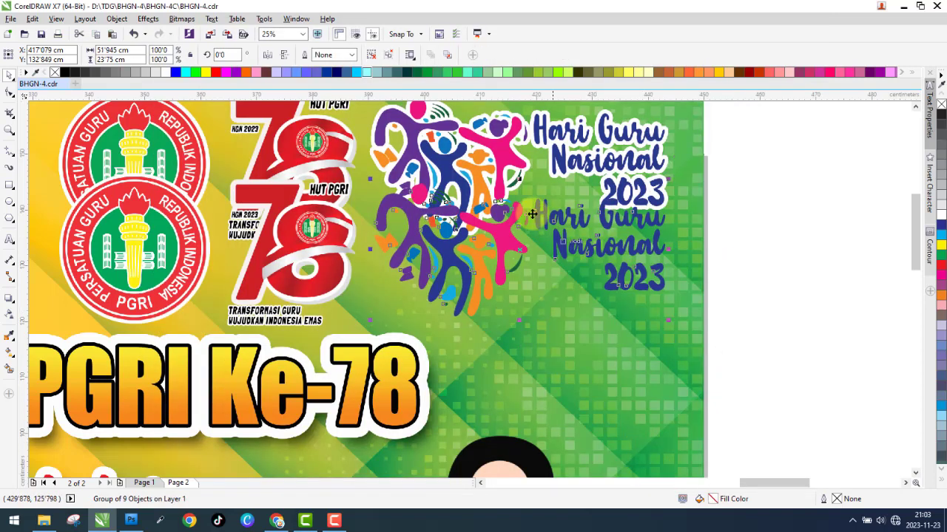
Ungroup the traced logo and weld its shapes into a single curve filled with dark blue C100 M100 Y0 K0.
click(370, 55)
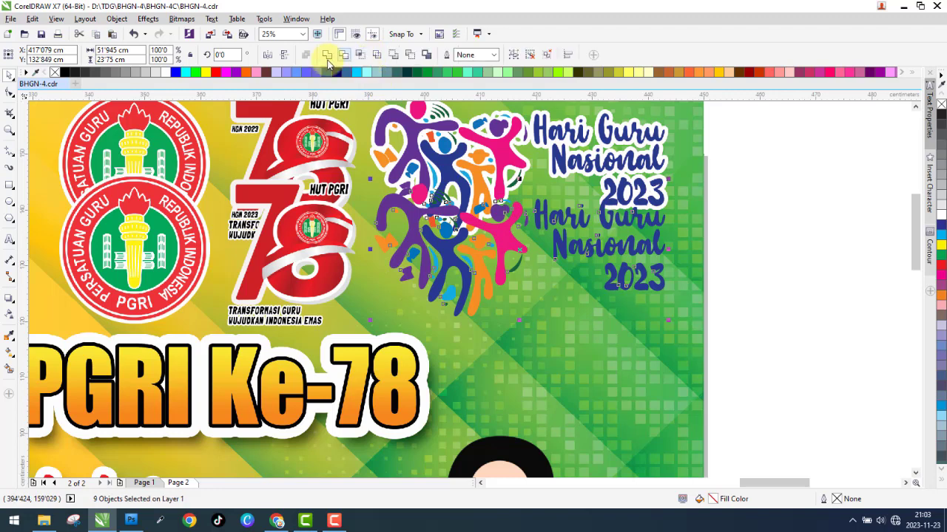
click(596, 226)
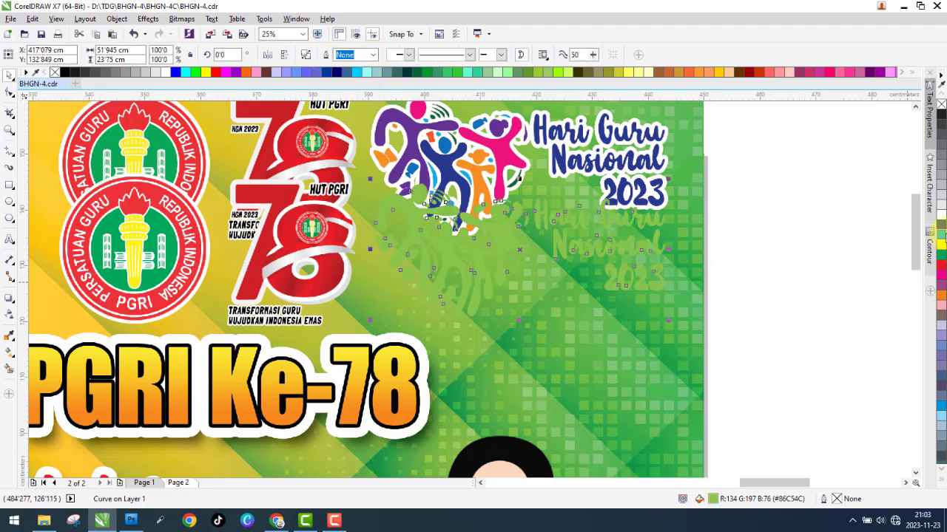
click(941, 222)
click(941, 224)
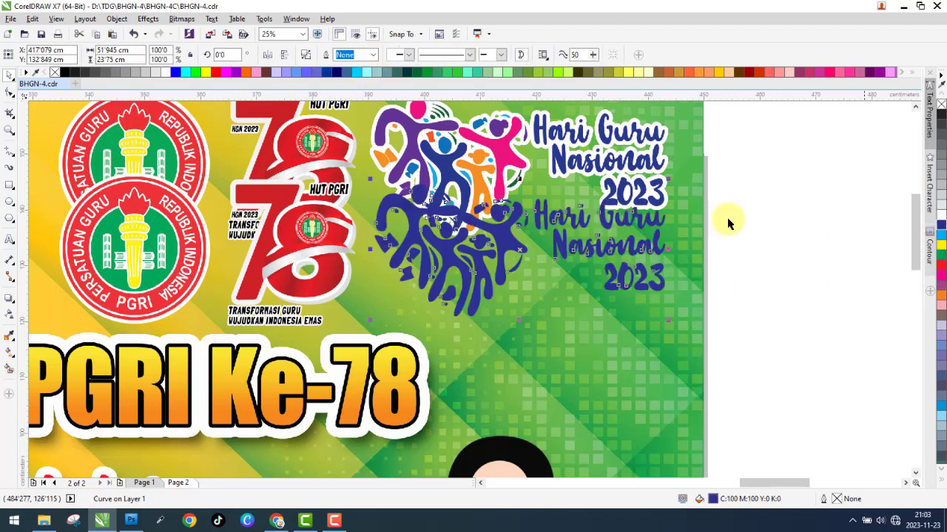
Give the welded logo silhouette a white outline 18 pt wide with rounded corners.
key(shift+F2)
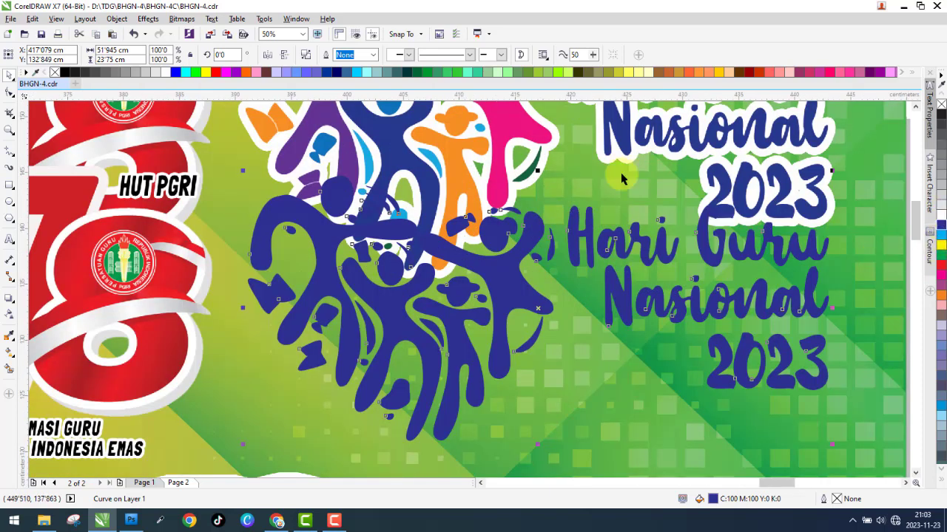
right_click(941, 215)
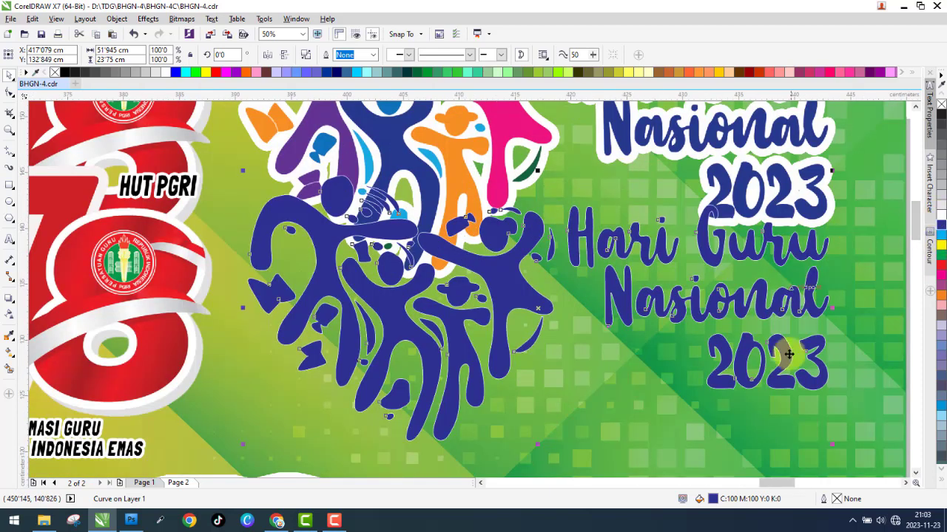
double_click(835, 499)
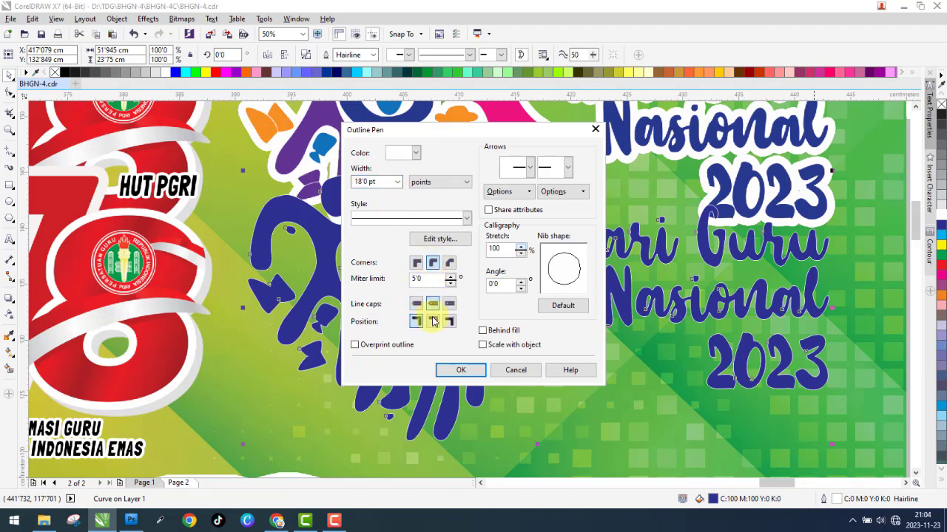
click(460, 369)
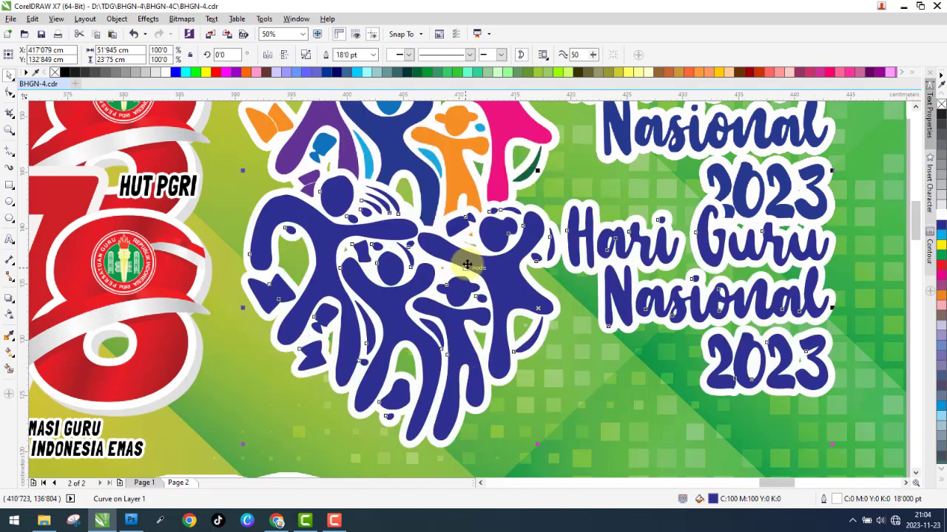
scroll(551, 194, up, 1)
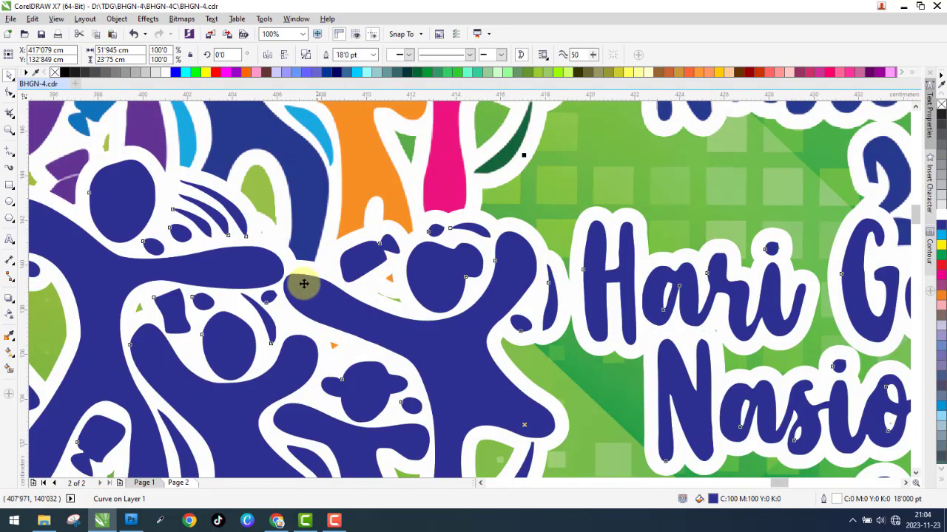
scroll(344, 283, down, 1)
scroll(451, 273, down, 1)
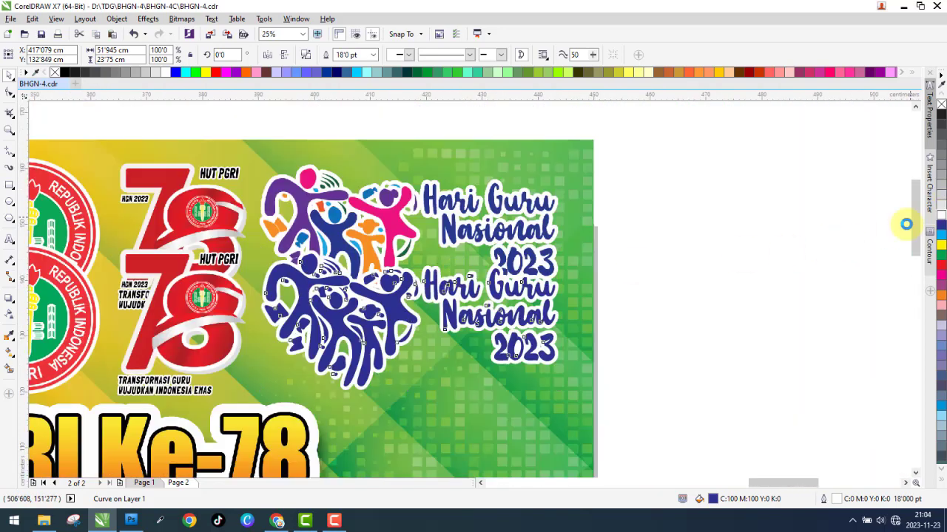
Paste the copied colour logo over the white silhouette and group the two objects.
right_click(657, 241)
click(677, 321)
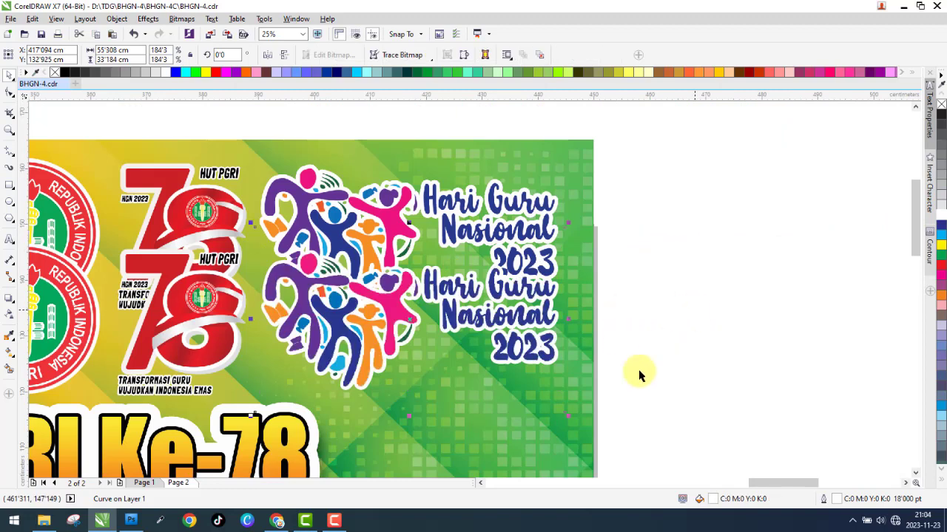
drag(665, 414, 227, 209)
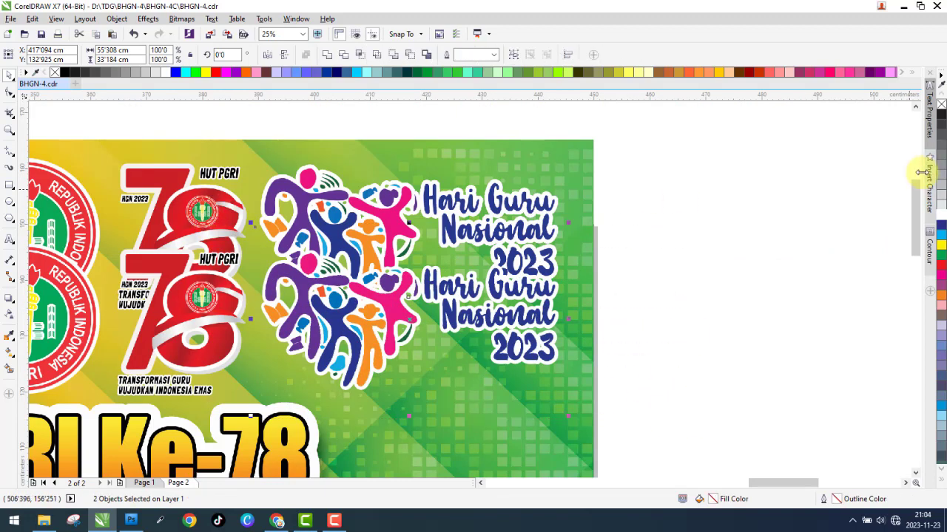
click(513, 57)
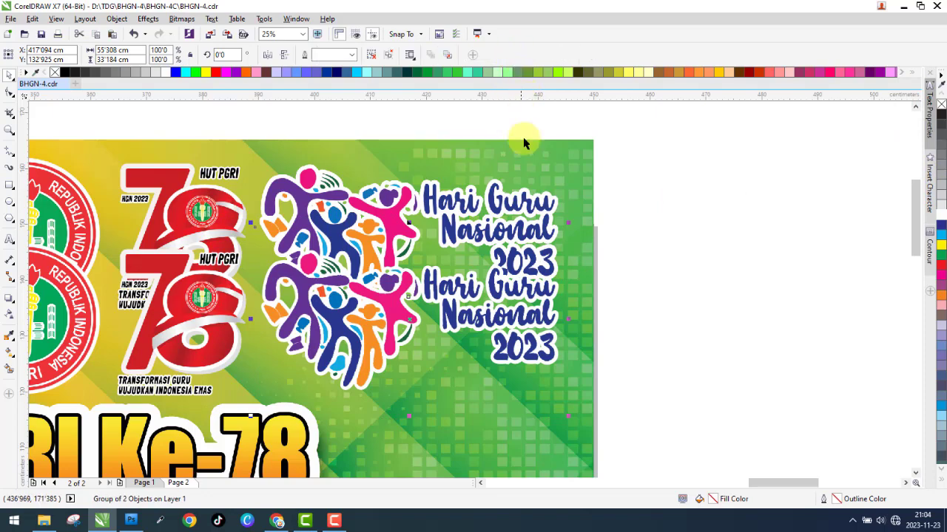
Move the reference banner bitmap back onto the page, centred at X 225 cm and Y 75 cm.
click(566, 166)
scroll(636, 232, down, 4)
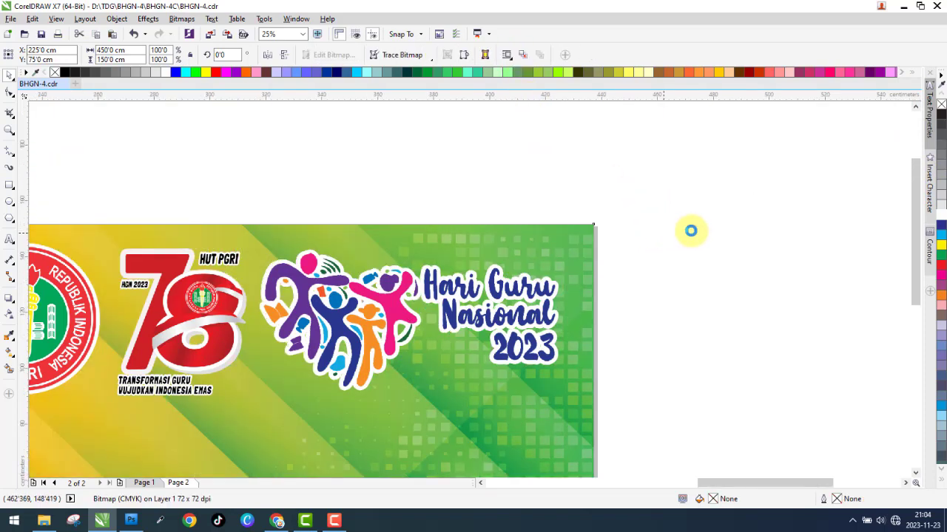
click(735, 200)
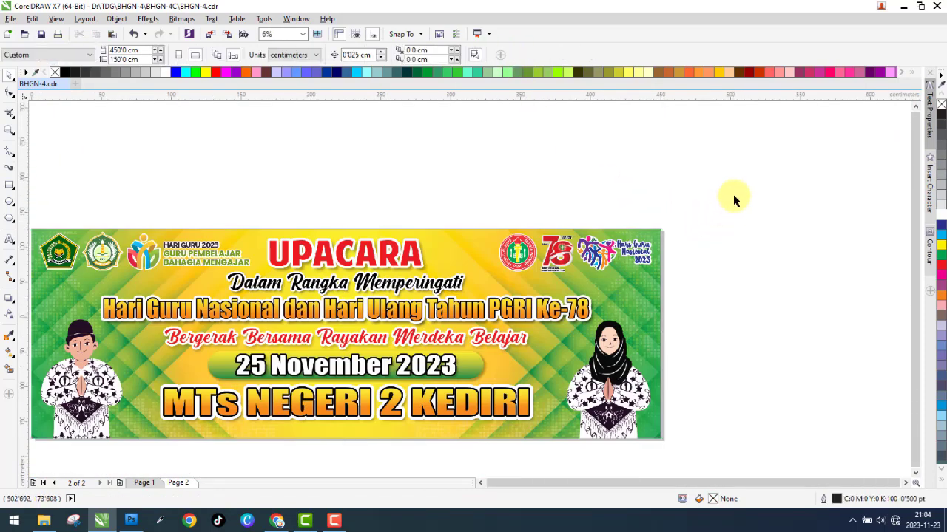
Group the six header logos on Page 2 and paste the group onto Page 1 in the same position.
scroll(733, 200, down, 1)
key(ctrl+a)
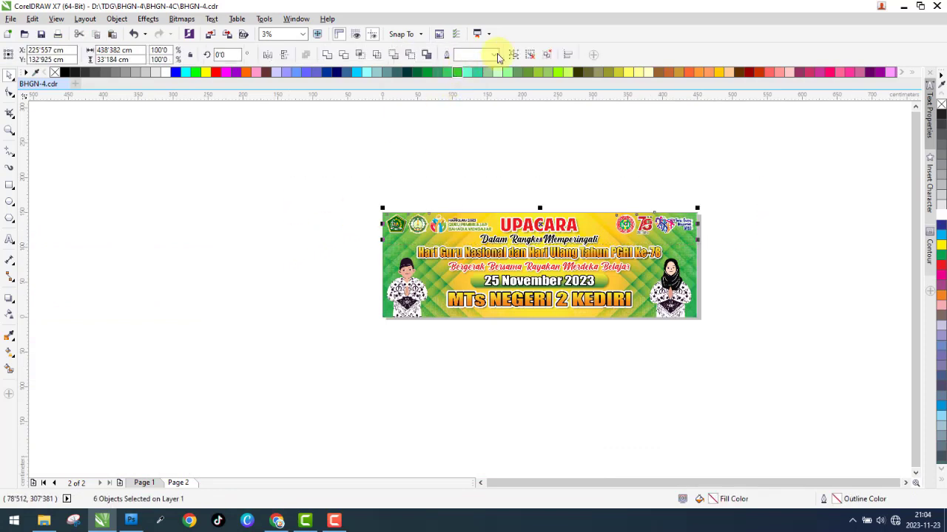
click(514, 56)
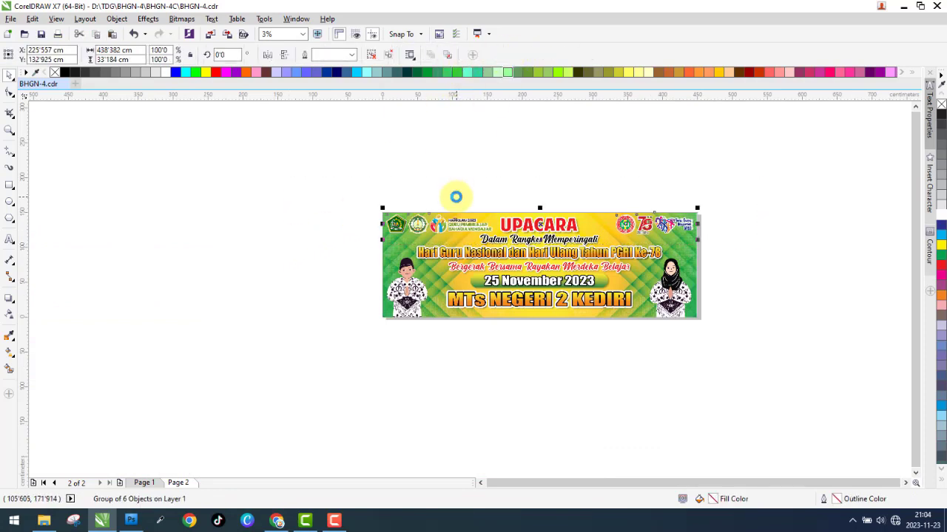
click(455, 197)
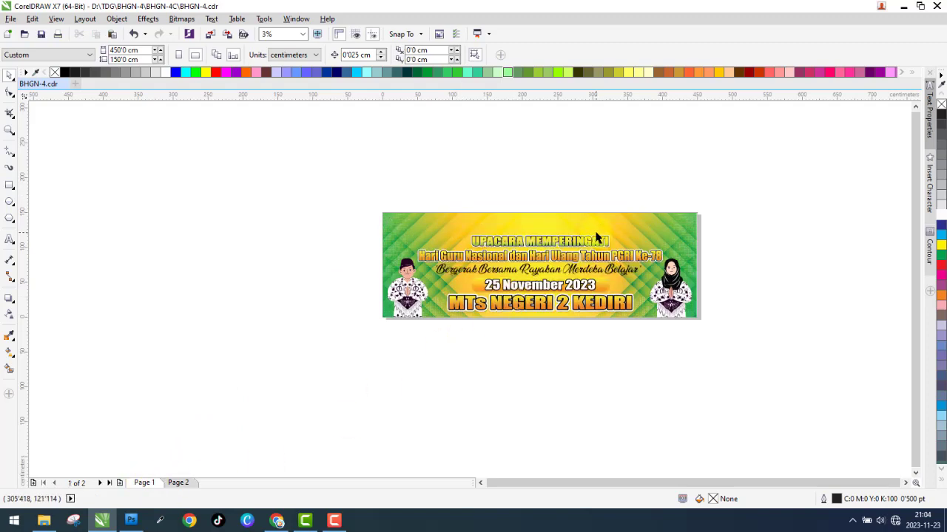
scroll(596, 237, up, 1)
click(596, 233)
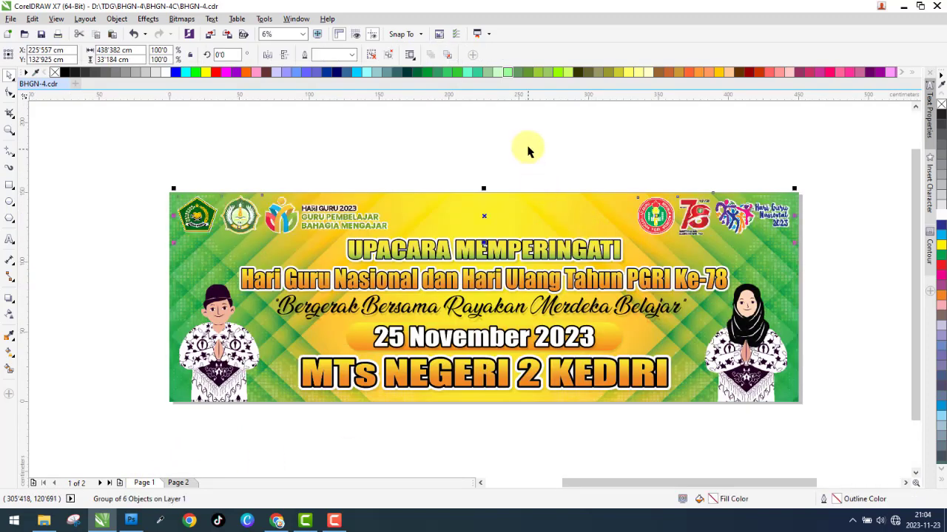
click(246, 420)
Check the heading on the Page 2 reference and move Page 1's UPACARA MEMPERINGATI heading with its shadow onto the blank area above the banner.
click(183, 483)
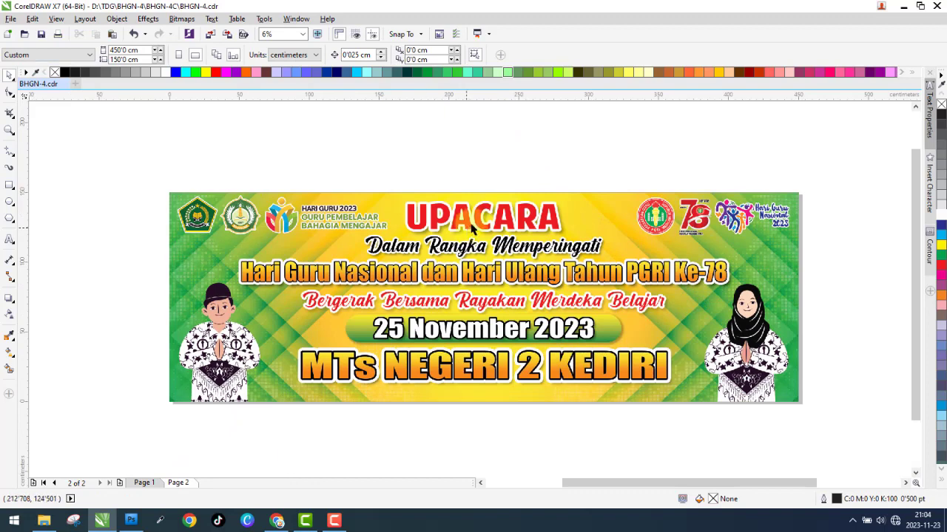
scroll(488, 222, up, 1)
scroll(333, 318, down, 1)
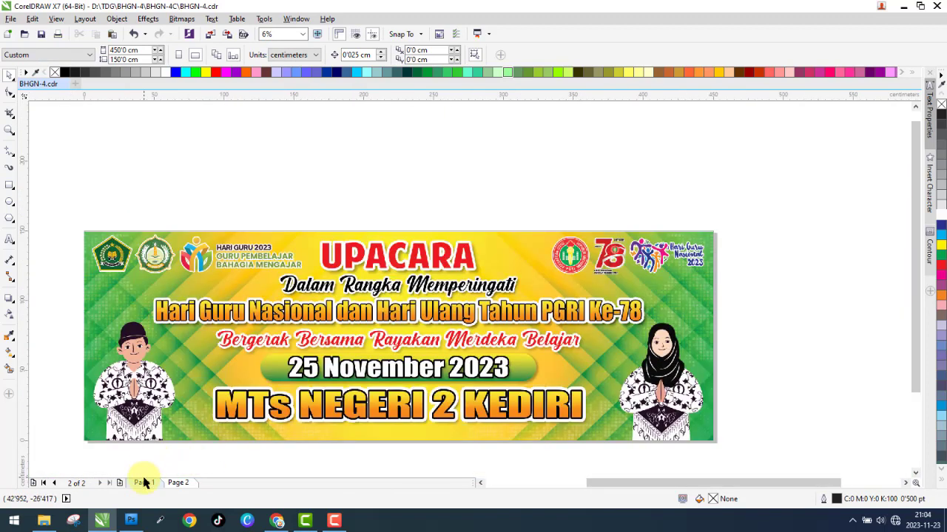
click(258, 282)
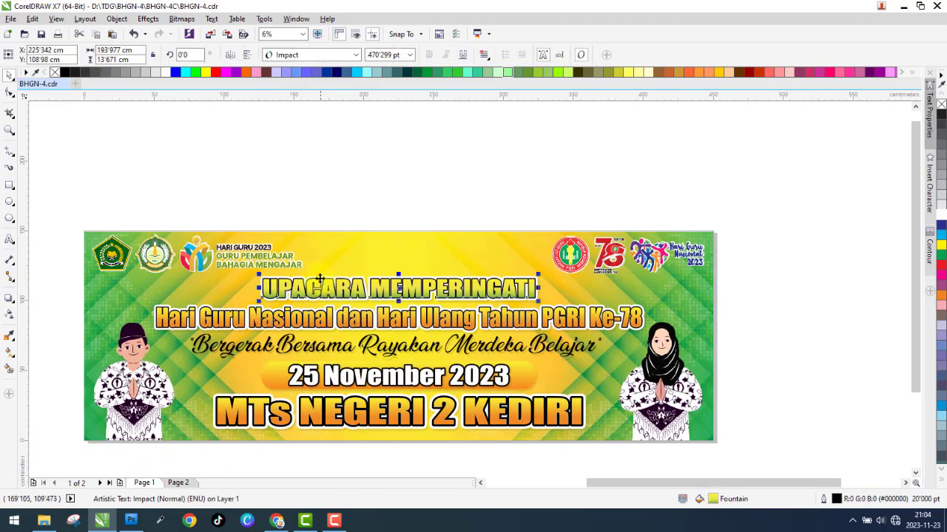
drag(242, 202, 489, 323)
drag(552, 320, 552, 319)
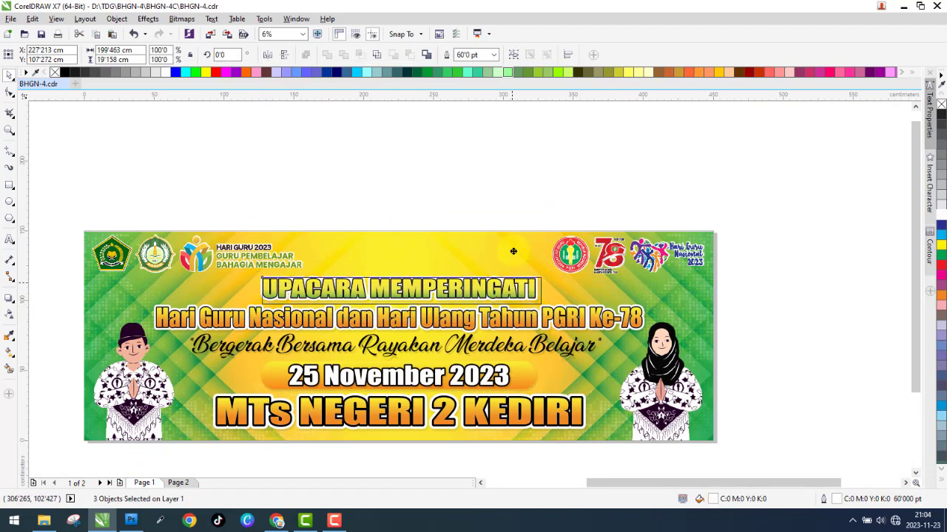
drag(503, 296, 488, 173)
On Page 2, remove the gradient UPACARA MEMPERINGATI text, move its white shadowed text to the banner's upper edge and fill it blue.
click(179, 483)
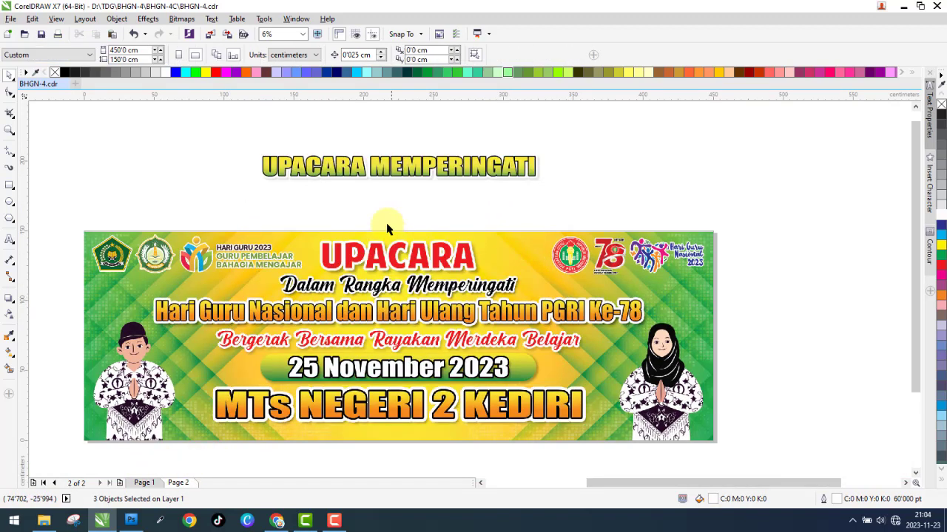
scroll(368, 183, up, 1)
click(353, 146)
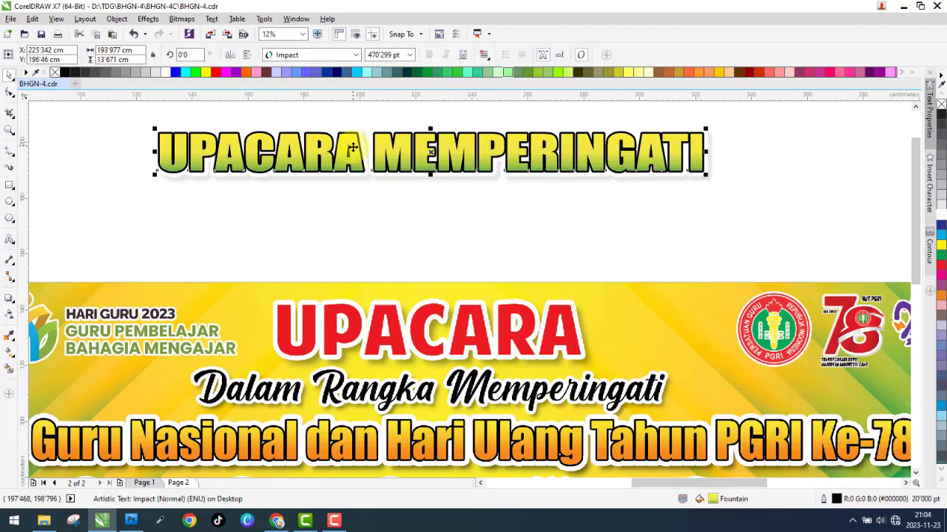
drag(353, 148, 520, 256)
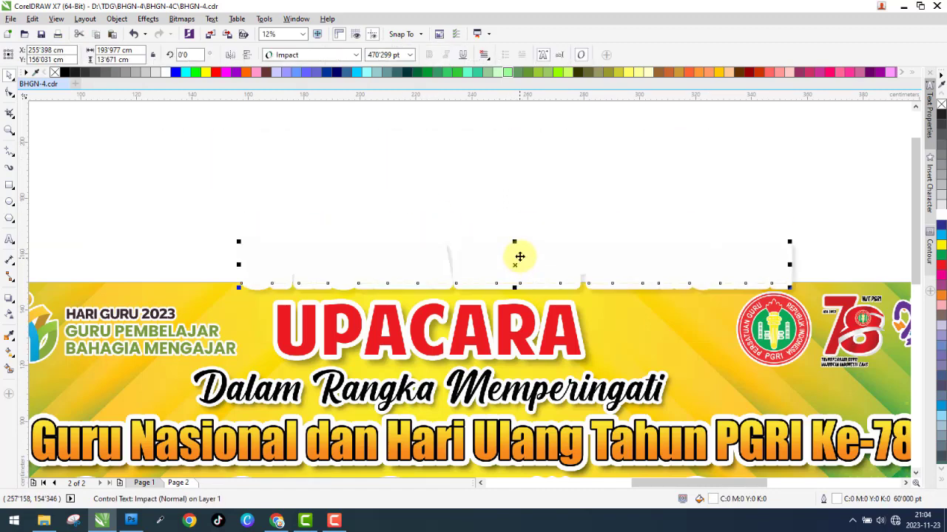
click(941, 225)
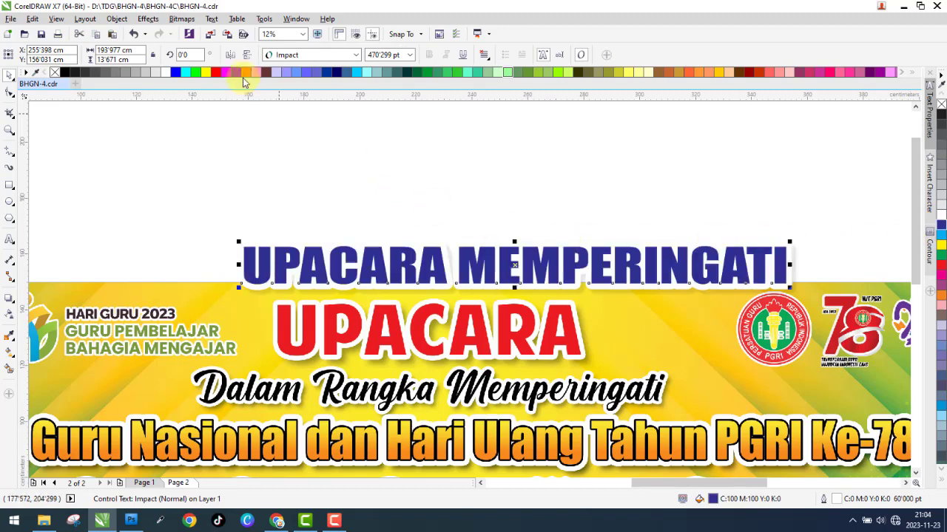
Set the blue heading's font to American Purpose and shorten its text to UPACARA.
click(294, 60)
key(BackSpace)
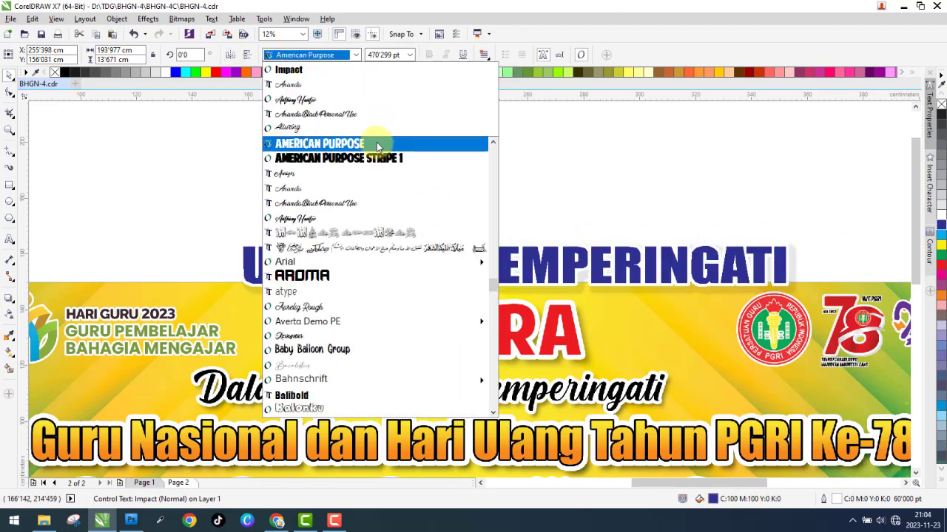
click(378, 144)
double_click(432, 272)
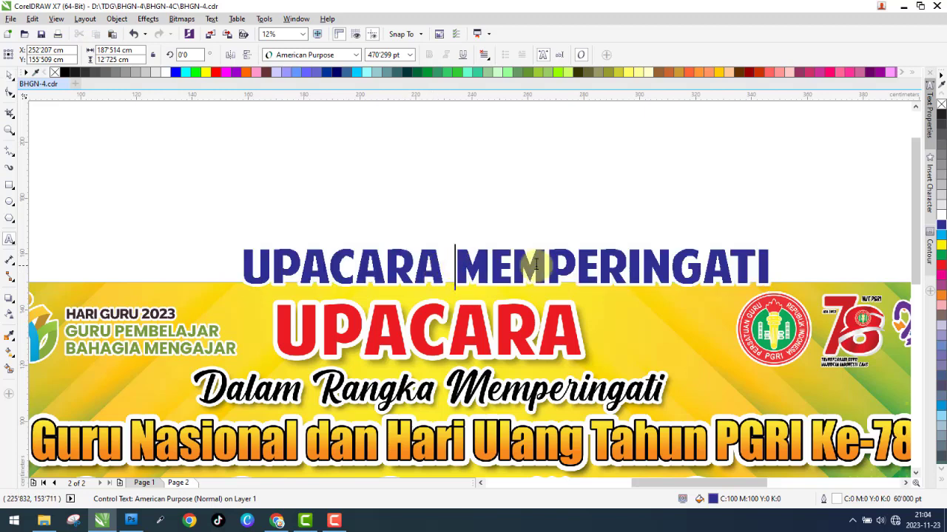
drag(453, 267, 790, 265)
key(BackSpace)
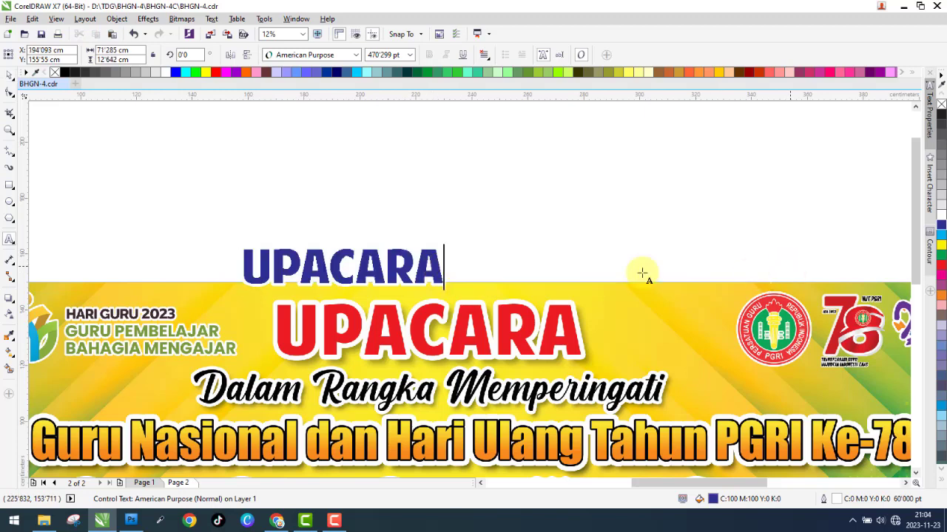
click(10, 75)
Move the blue UPACARA heading and make a separate copy of it without shadow or outline.
drag(286, 274, 470, 283)
right_click(412, 243)
right_click(940, 105)
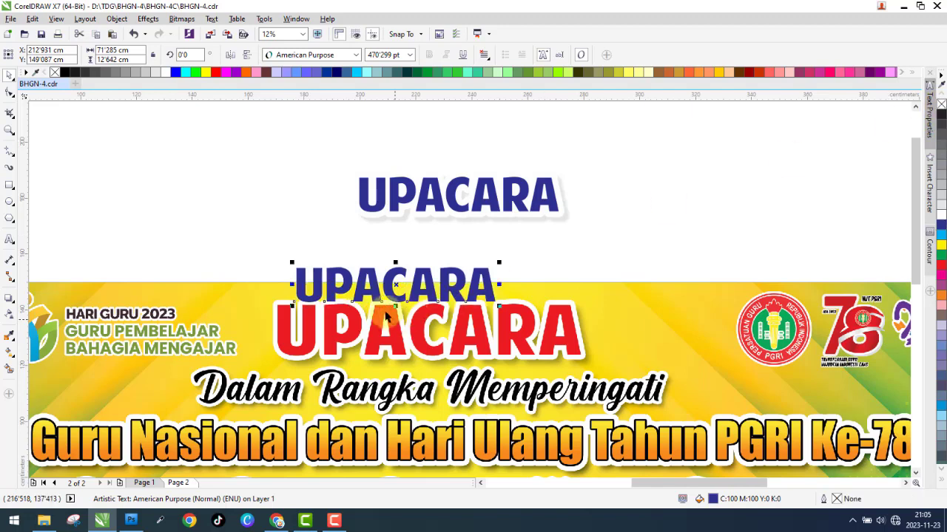
Align the upper-left corner of the plain UPACARA copy with the red UPACARA lettering on the reference banner.
drag(368, 291, 350, 333)
scroll(287, 331, up, 10)
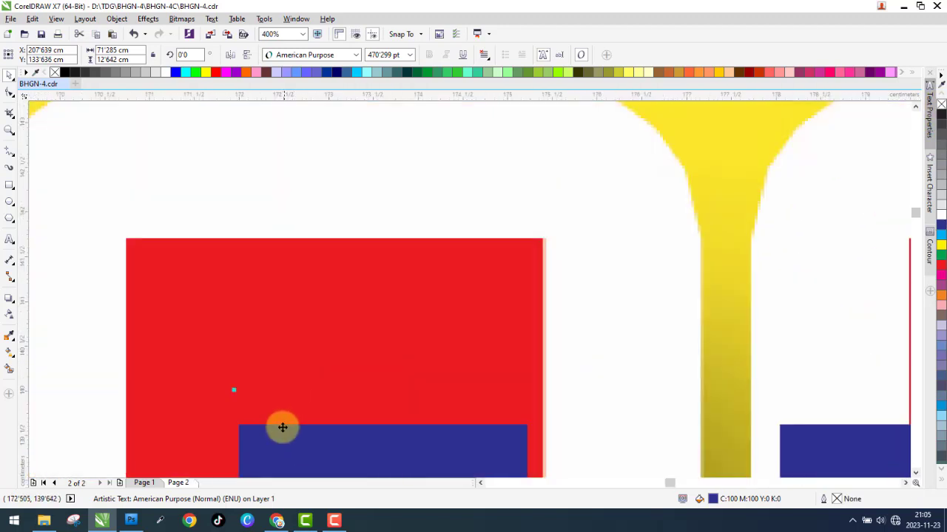
drag(281, 427, 164, 244)
scroll(164, 244, down, 10)
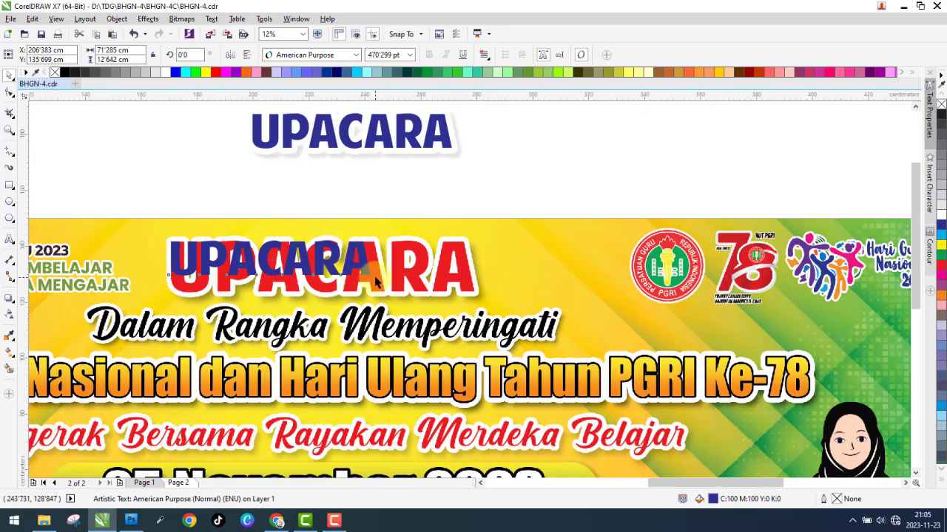
Scale and stretch the UPACARA copy over the reference lettering, about 108.5 cm wide and 18.7 cm high.
drag(372, 276, 472, 309)
scroll(472, 309, up, 4)
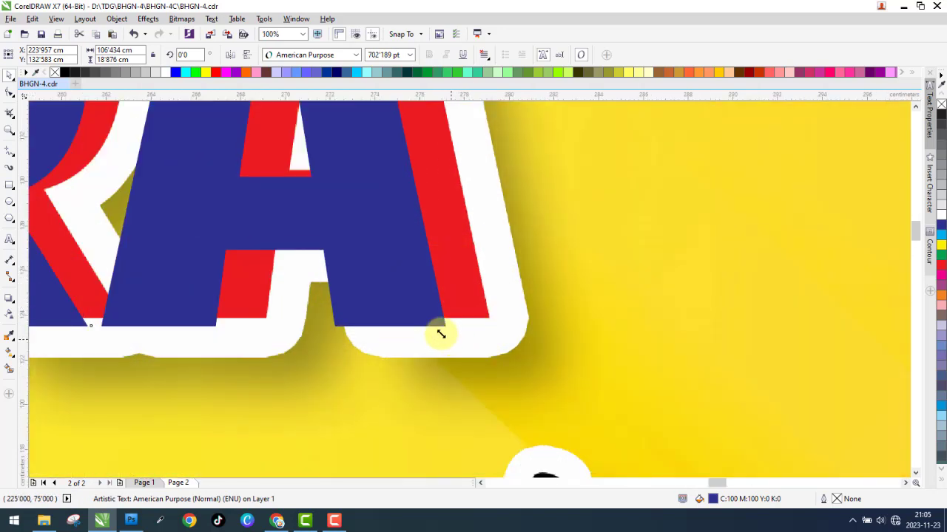
drag(441, 335, 439, 326)
scroll(439, 325, down, 2)
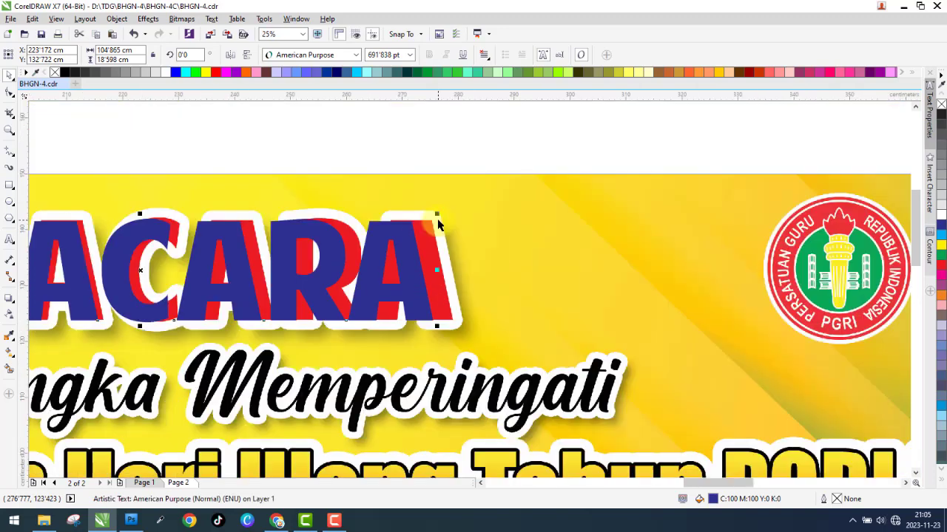
scroll(437, 223, up, 2)
mouse_move(425, 196)
mouse_down()
mouse_move(442, 193)
mouse_move(436, 204)
mouse_up()
scroll(437, 203, down, 1)
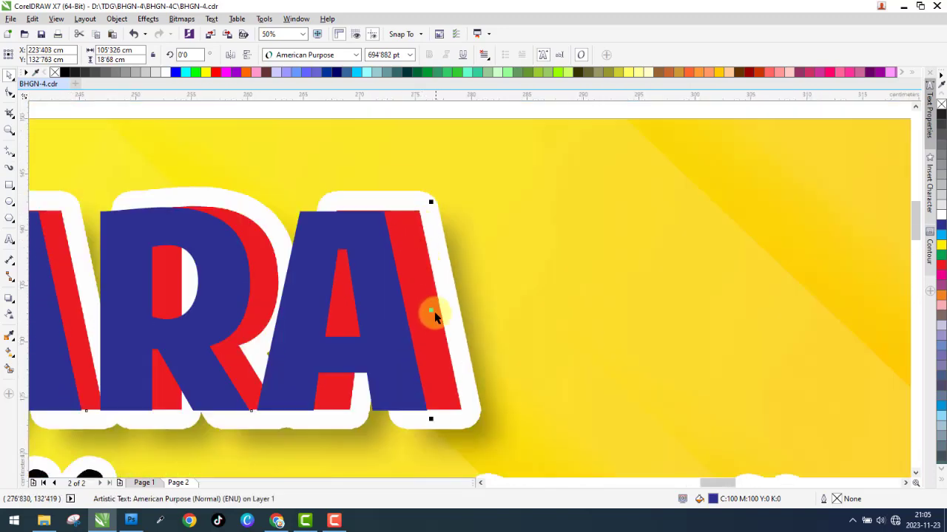
drag(444, 309, 468, 310)
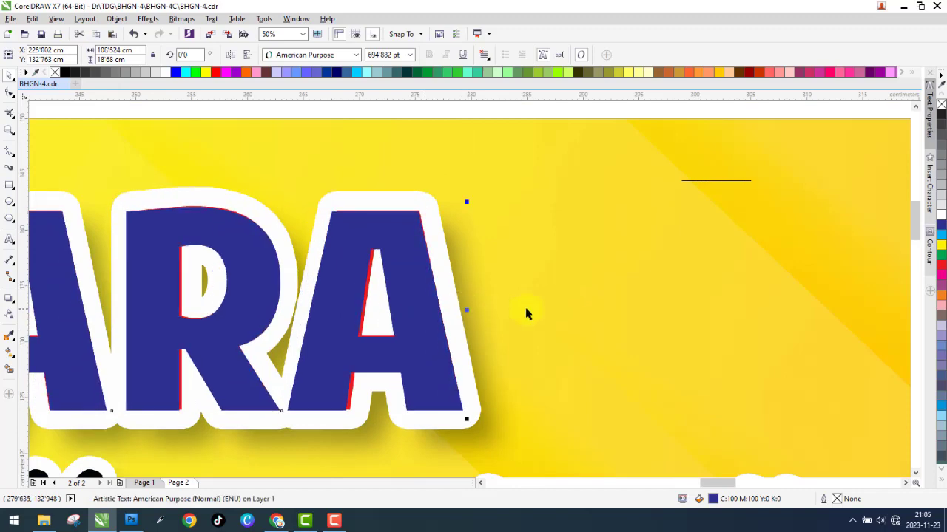
scroll(662, 313, down, 2)
scroll(379, 245, up, 1)
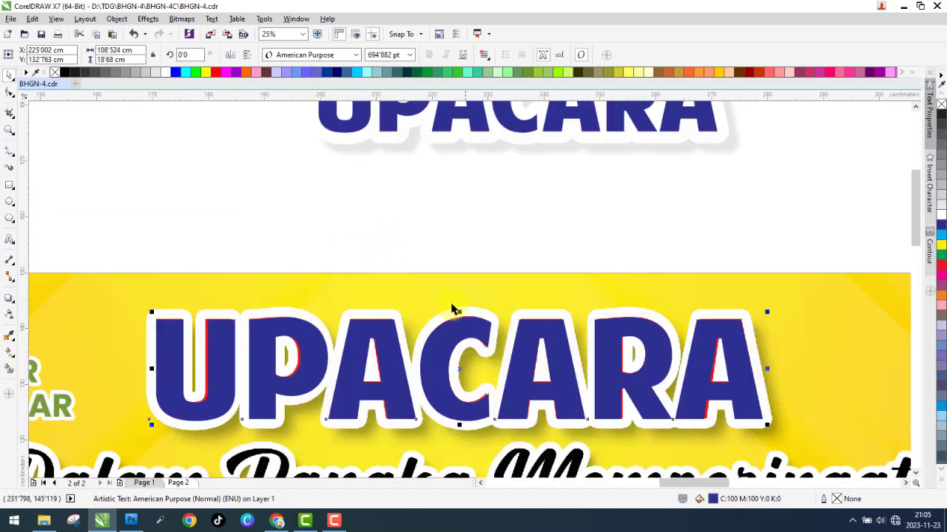
Copy the outline pen and outline colour from the shadowed UPACARA heading onto the enlarged copy.
right_click(942, 268)
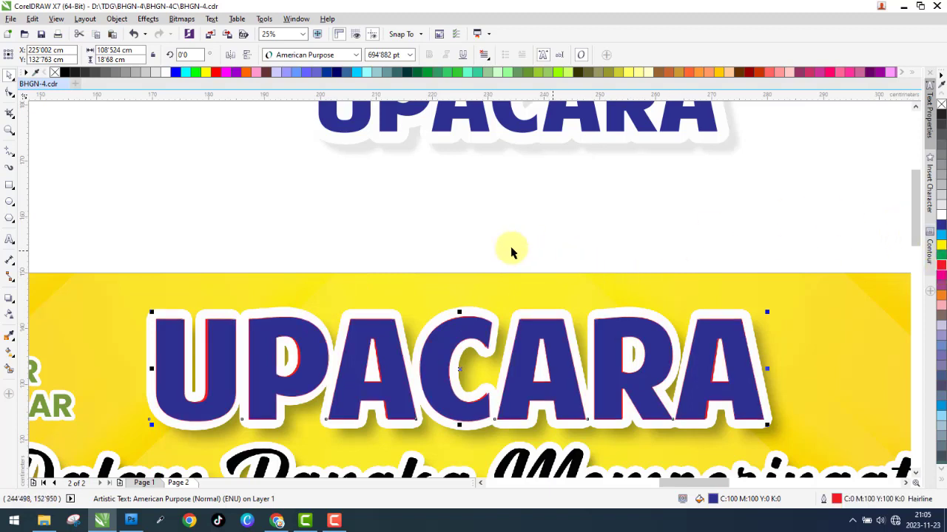
click(33, 18)
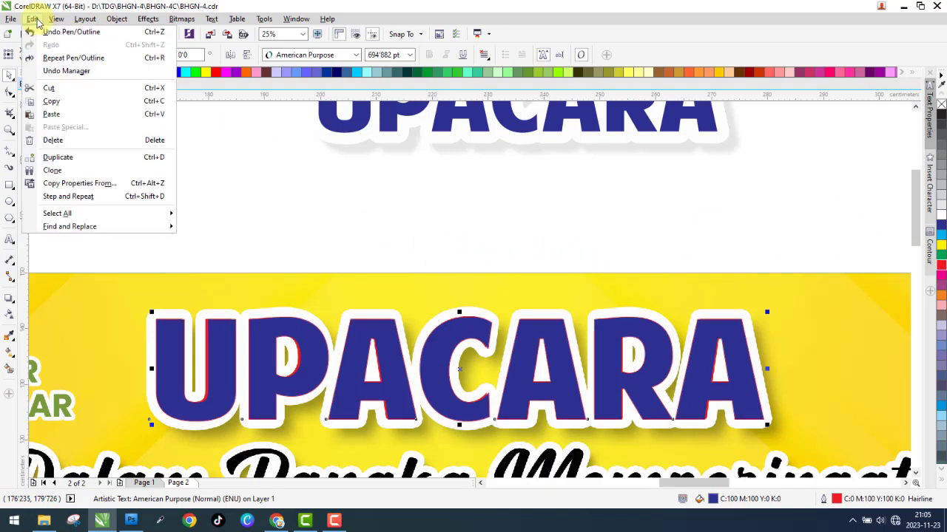
click(64, 184)
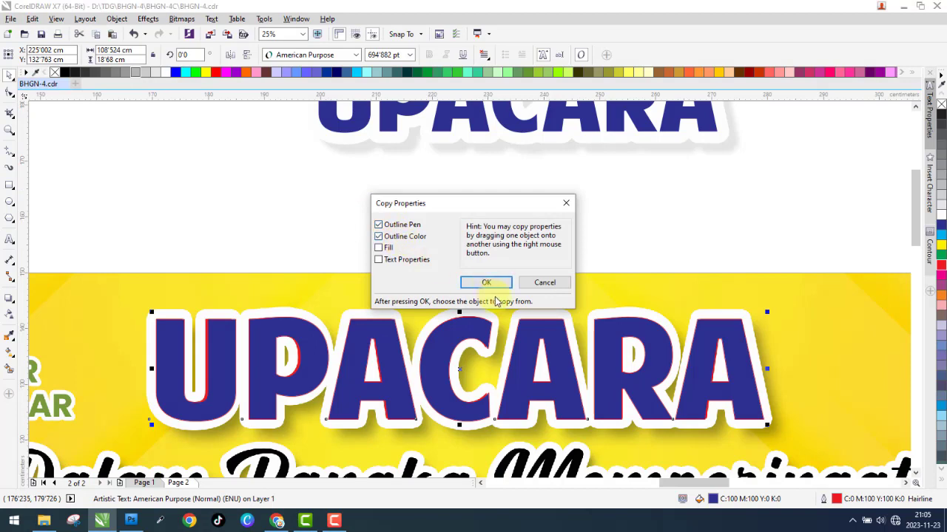
click(488, 283)
click(468, 120)
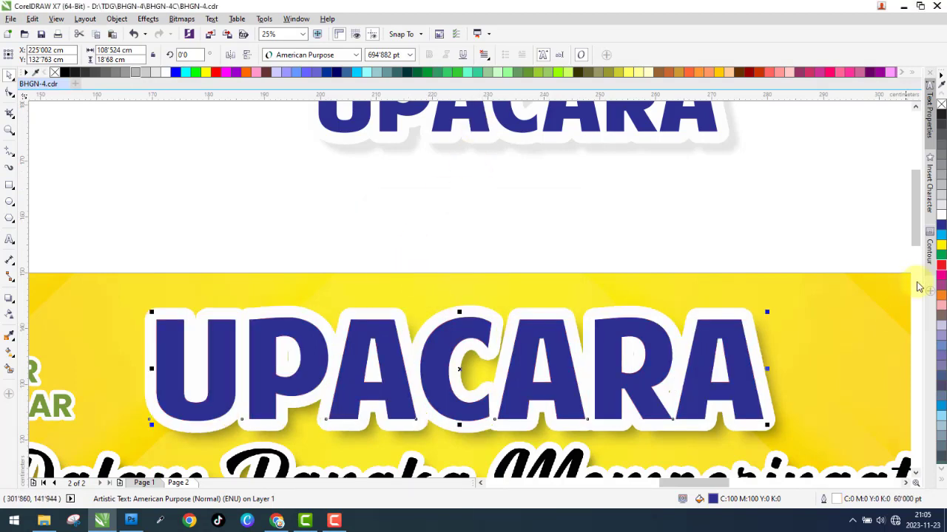
Colour the enlarged UPACARA's outline red for comparison, set its width to 50 pt and make it white again.
drag(942, 267, 781, 355)
scroll(782, 355, up, 1)
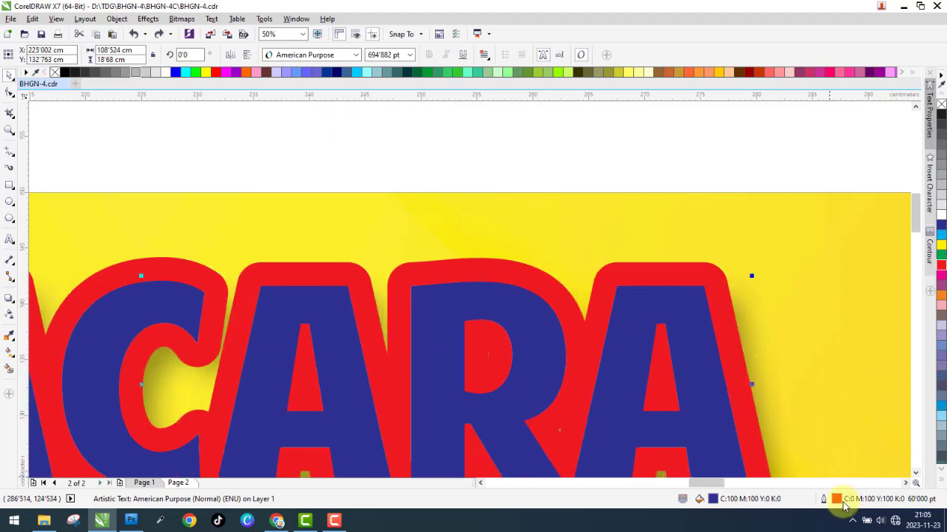
double_click(836, 500)
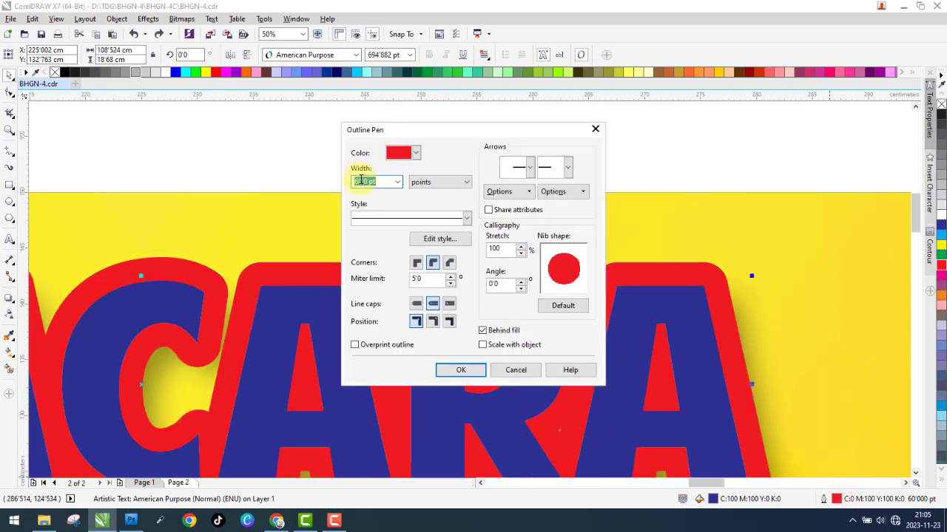
text(0)
key(Return)
scroll(671, 294, down, 4)
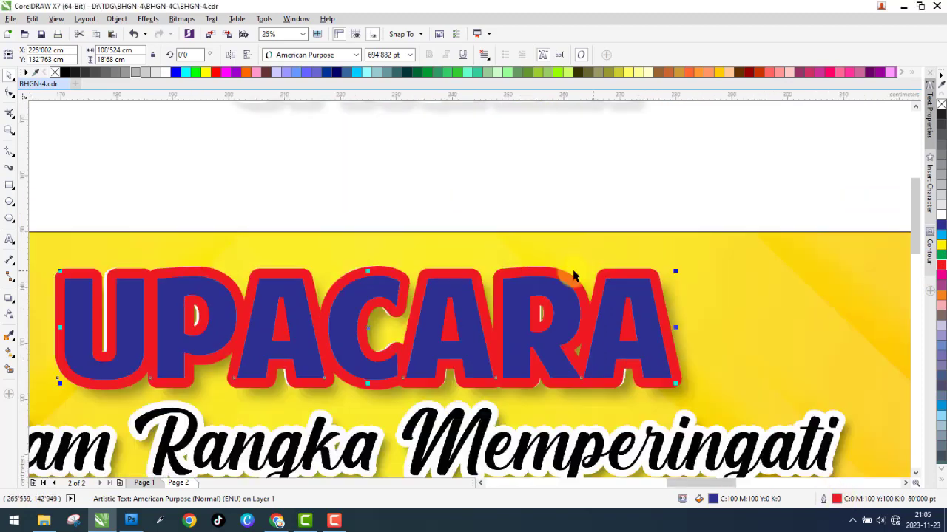
right_click(941, 216)
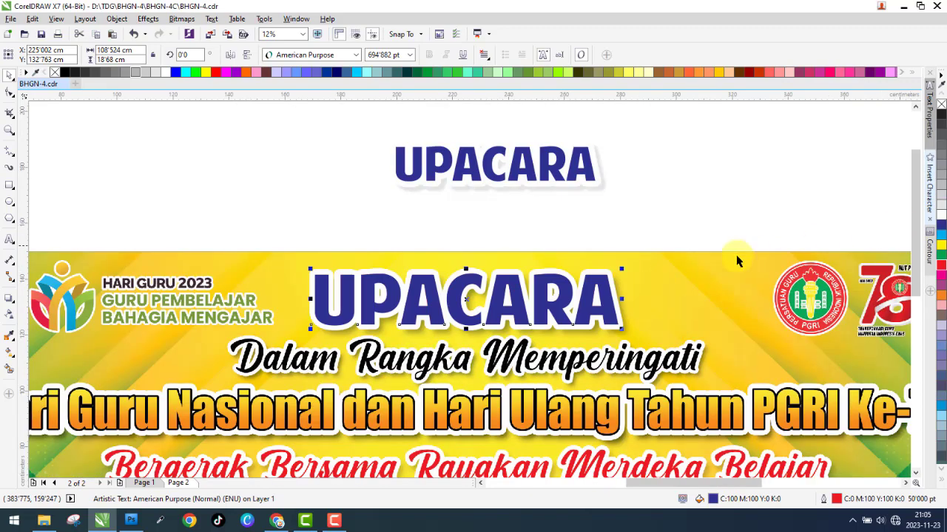
Fill the enlarged UPACARA text with the red C0 M100 Y100 K0 sampled from the reference banner's heading.
drag(692, 274, 633, 268)
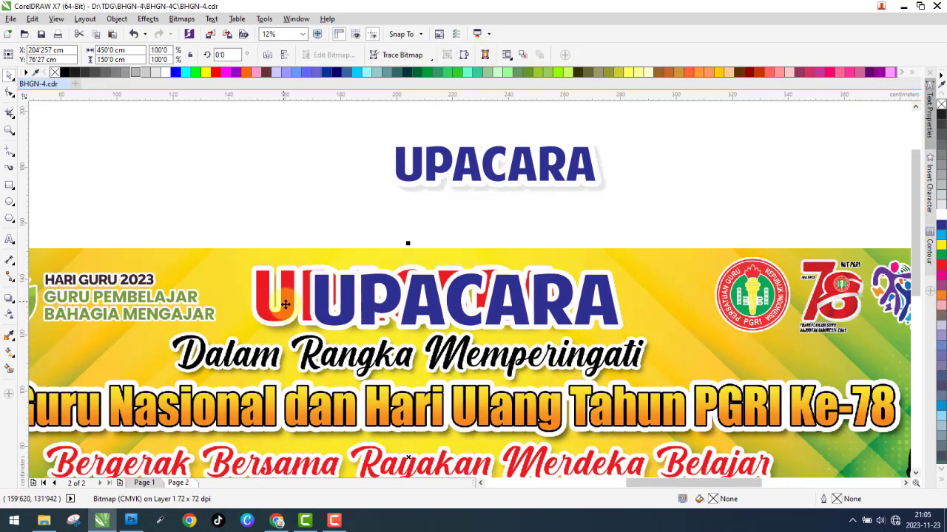
scroll(288, 303, up, 2)
click(11, 333)
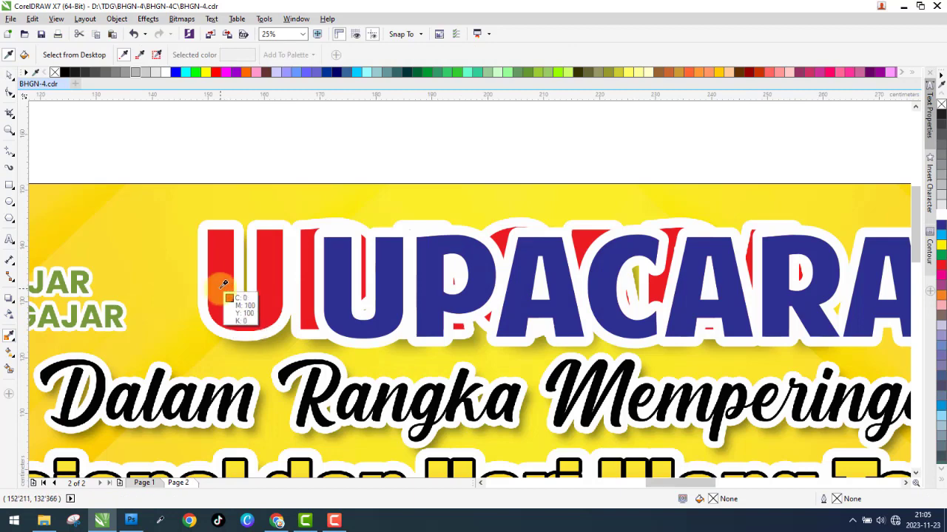
click(334, 282)
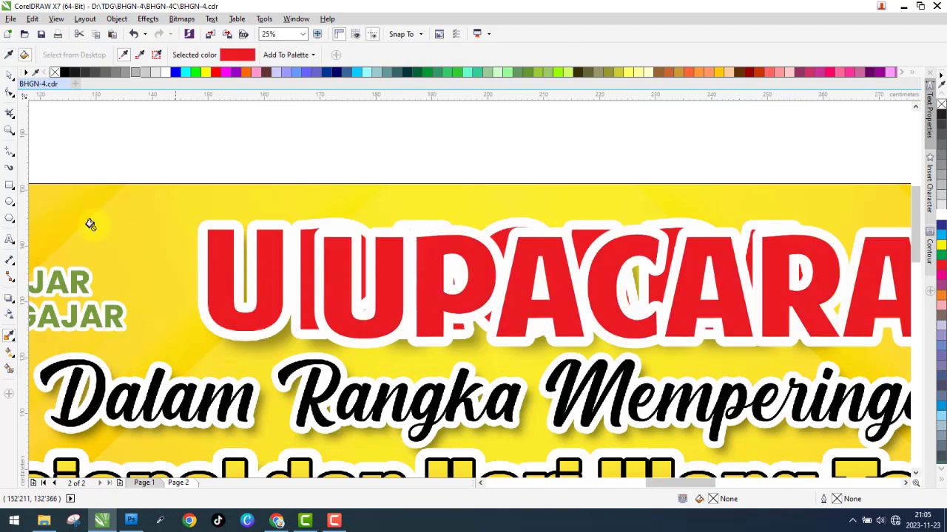
click(9, 75)
scroll(222, 236, down, 3)
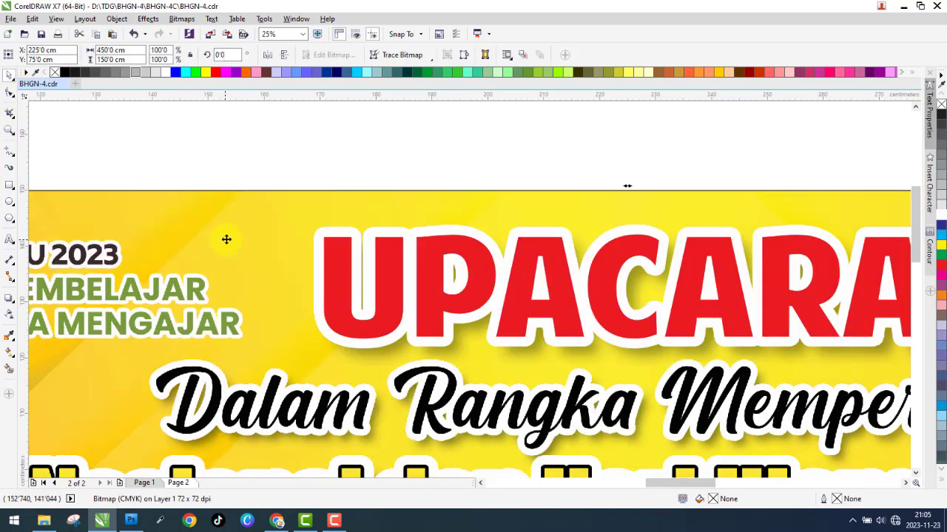
Move the reference banner down to about X 238 cm and Y 52 cm so both UPACARA headings can be compared.
drag(222, 222, 237, 304)
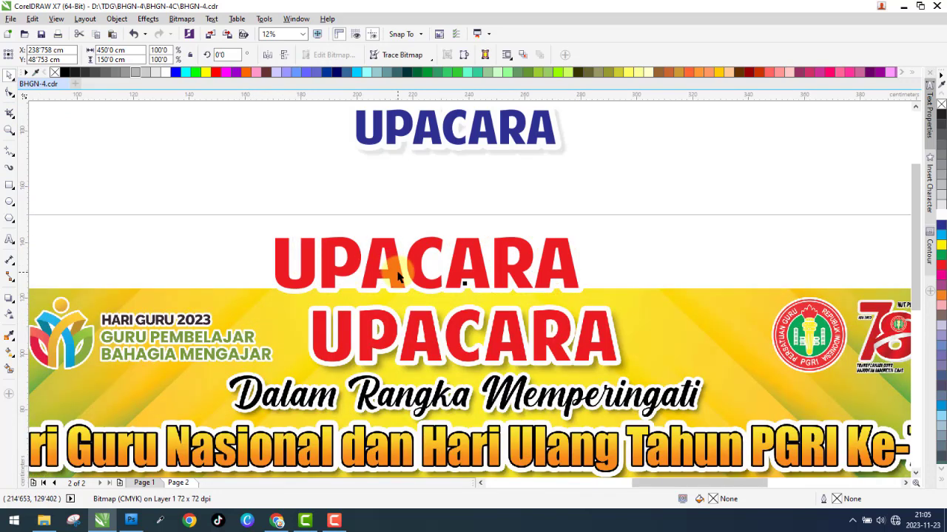
mouse_move(637, 307)
mouse_down()
mouse_move(640, 291)
mouse_move(620, 301)
mouse_up()
scroll(574, 268, up, 1)
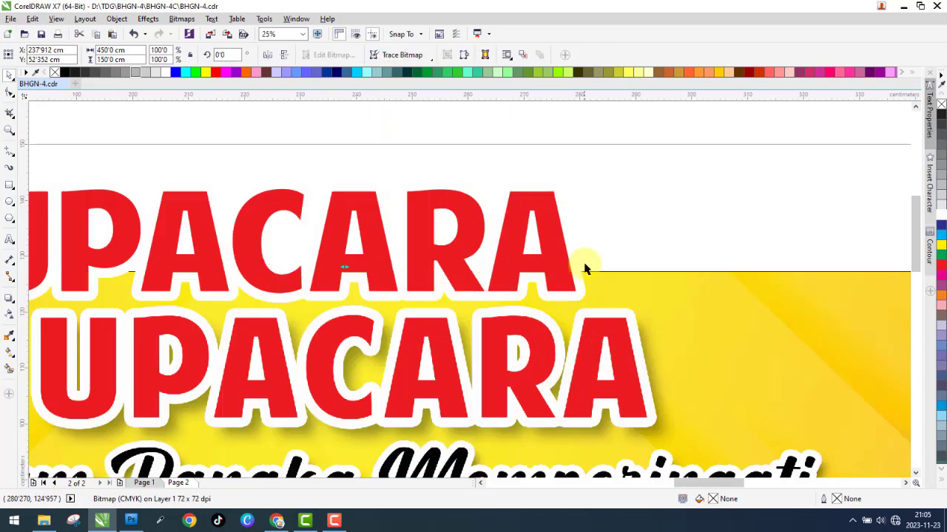
Copy the drop shadow from the blue UPACARA heading onto the new red UPACARA text.
click(545, 196)
scroll(545, 268, down, 1)
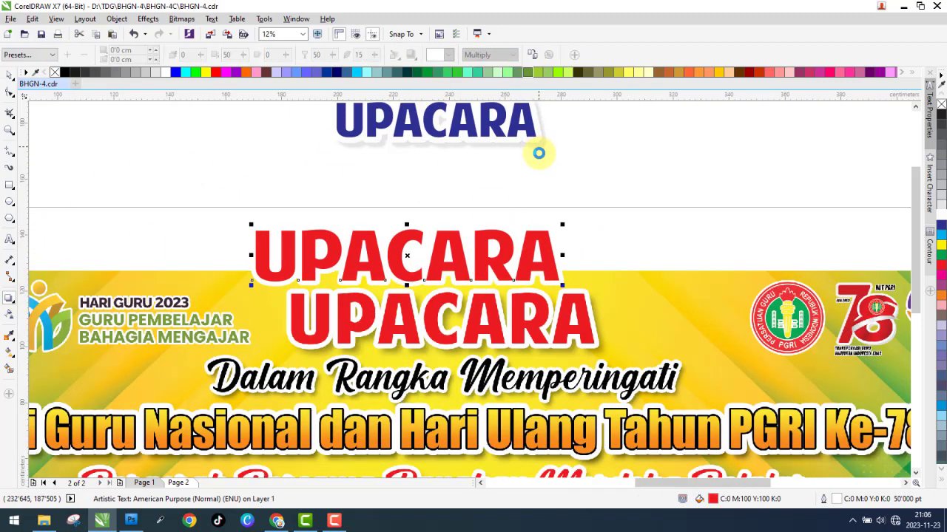
click(535, 240)
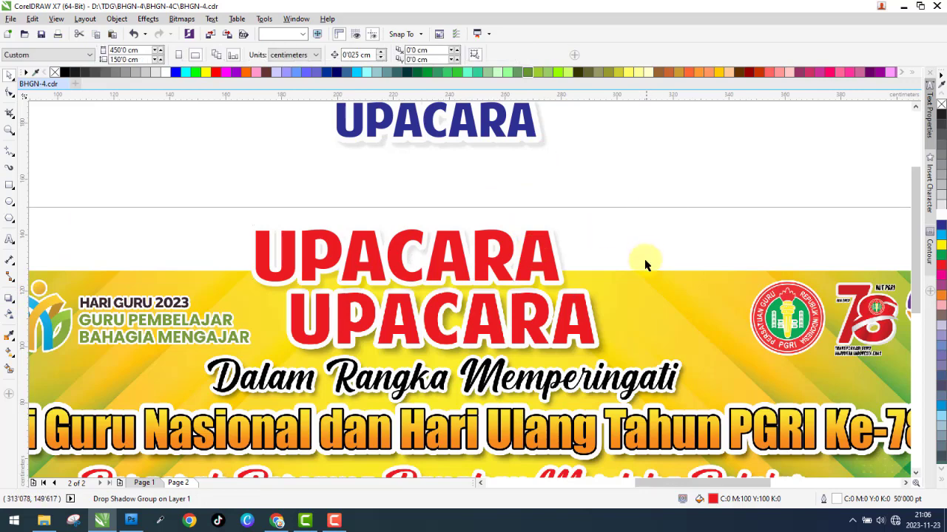
Centre the reference banner on the page and move the blue UPACARA heading to about X 227 cm, Y 172 cm.
click(647, 280)
key(p)
click(614, 197)
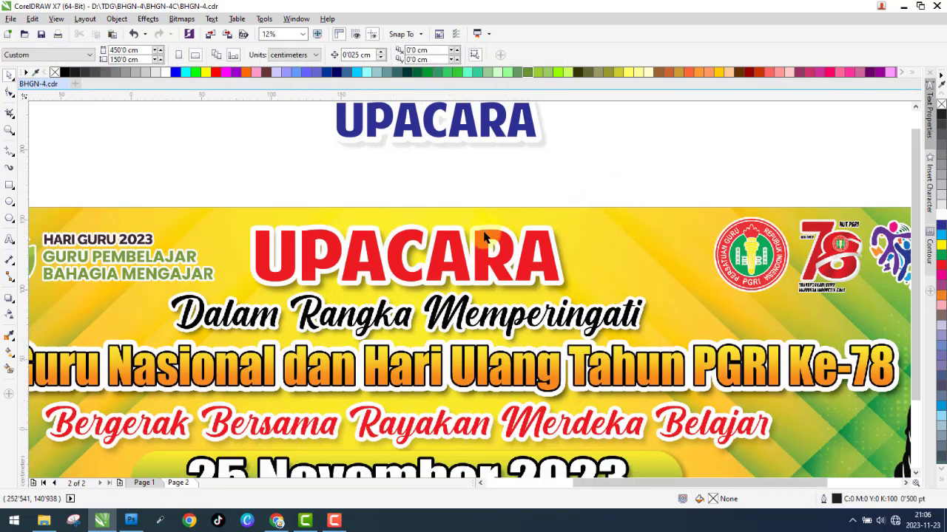
scroll(480, 239, down, 2)
scroll(477, 237, up, 2)
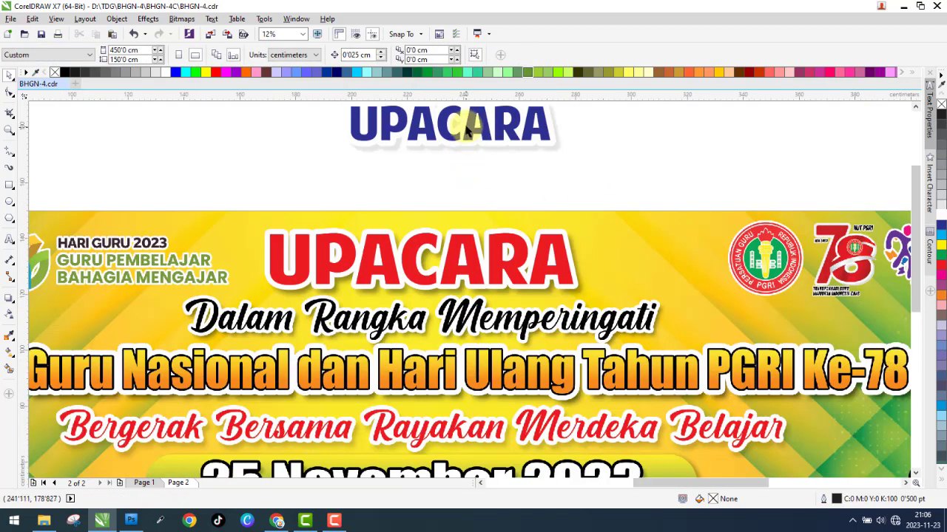
drag(466, 130, 442, 156)
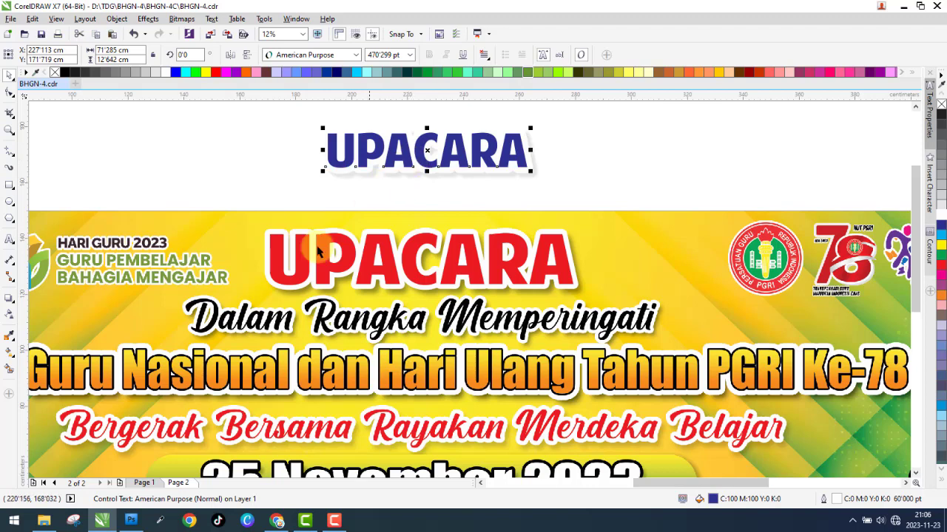
In File Explorer, open the BHGN-4C Font folder, show its files as icons and examine which script font suits the second heading.
click(44, 521)
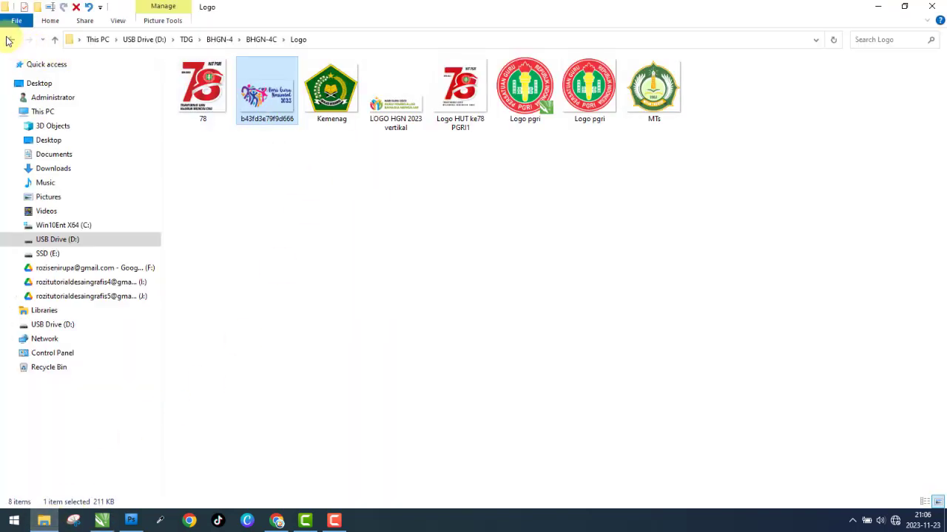
click(10, 39)
double_click(263, 107)
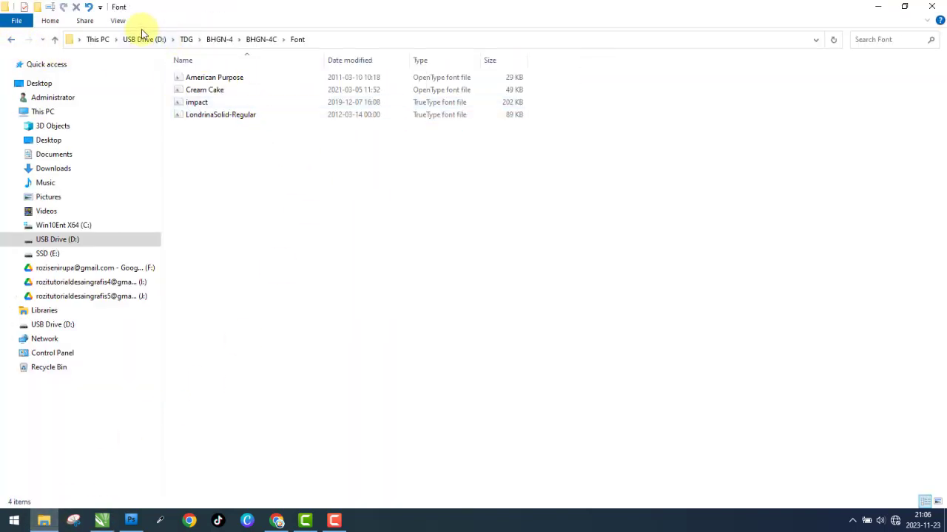
click(118, 21)
click(187, 37)
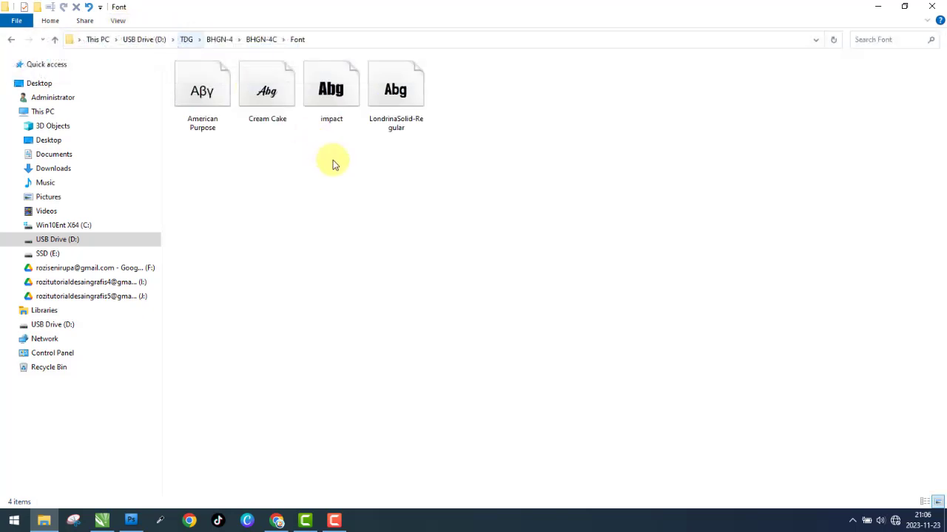
click(279, 101)
click(877, 7)
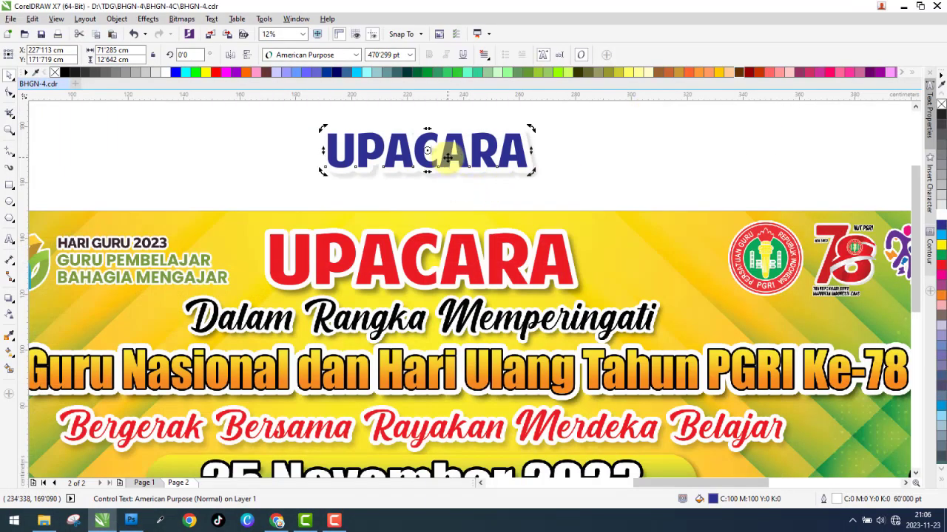
Replace the blue UPACARA wording above the banner with "Dalam Rangka Memperingati".
double_click(447, 156)
key(ctrl+a)
text(D)
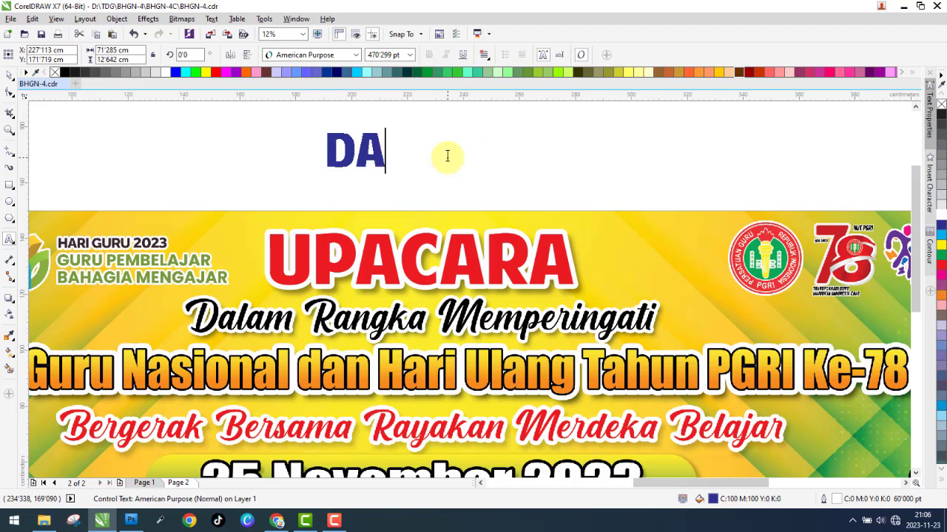
text(ALAM RANGKA )
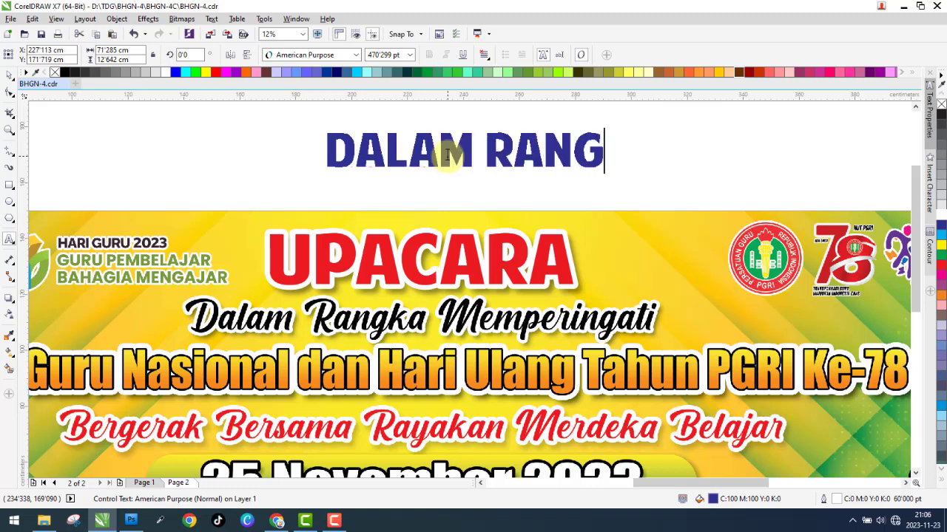
text(MEMPERINGATI)
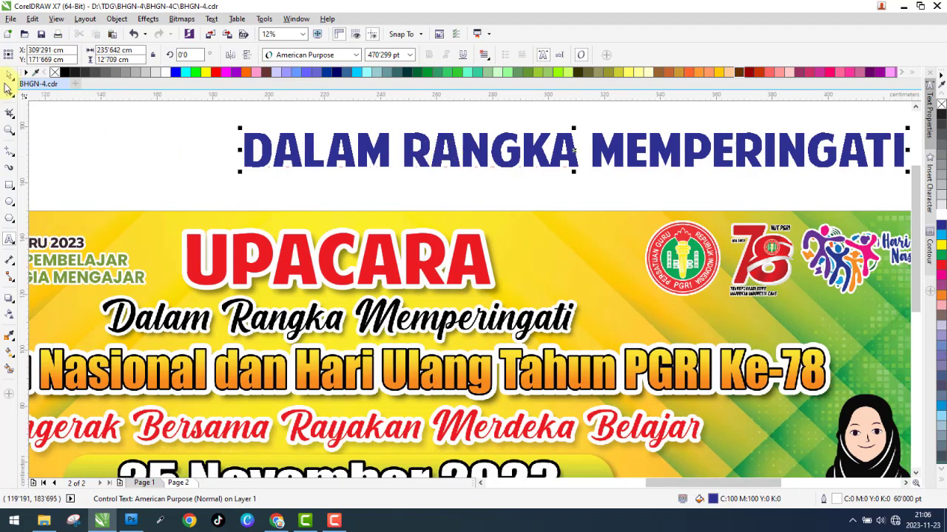
Set the Dalam Rangka Memperingati text in Cream Cake and move it to about X 255 cm, Y 167 cm.
click(9, 74)
click(321, 55)
text(Cream Cake)
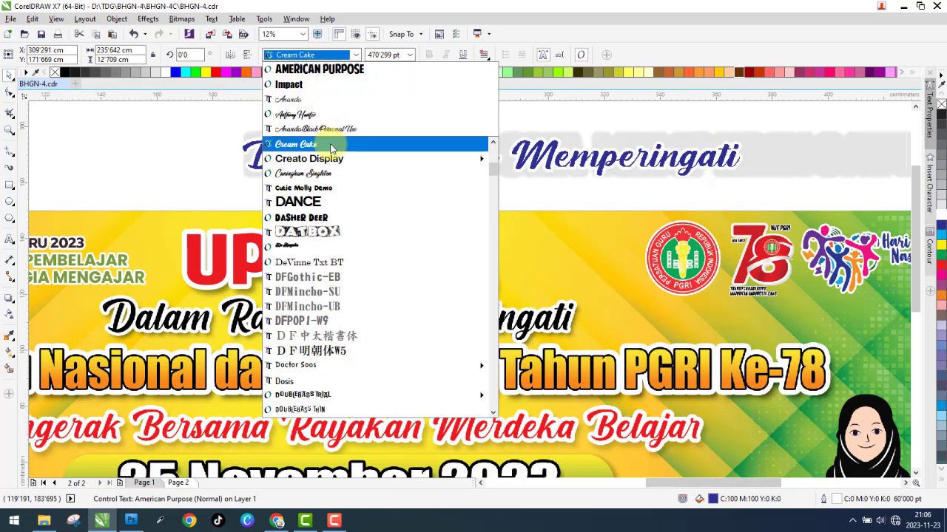
click(311, 145)
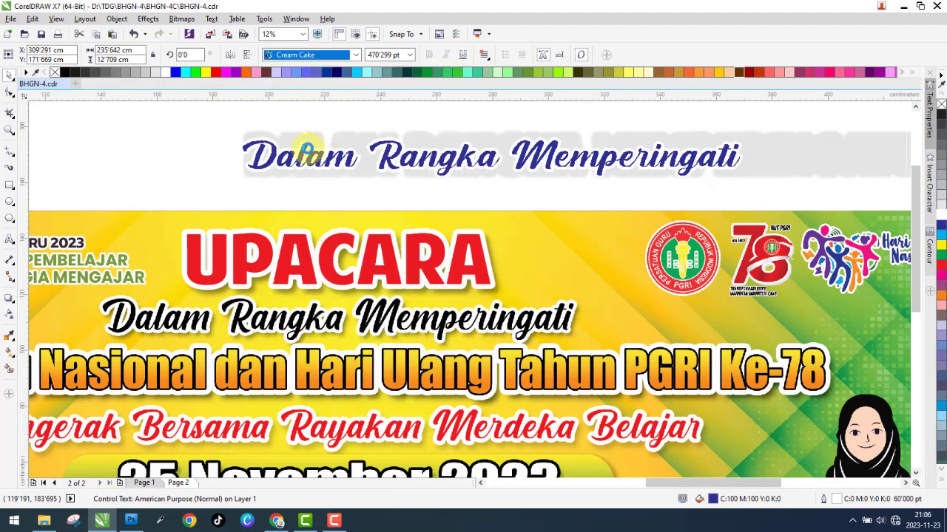
drag(306, 153, 229, 171)
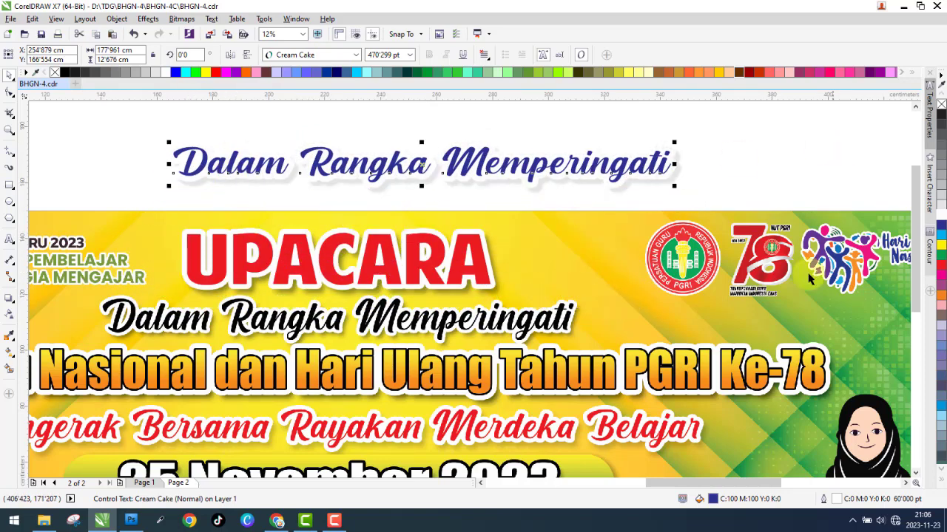
Remove the outline from the Dalam Rangka Memperingati text and fill it with red C0 M100 Y100 K0.
click(822, 136)
key(Tab)
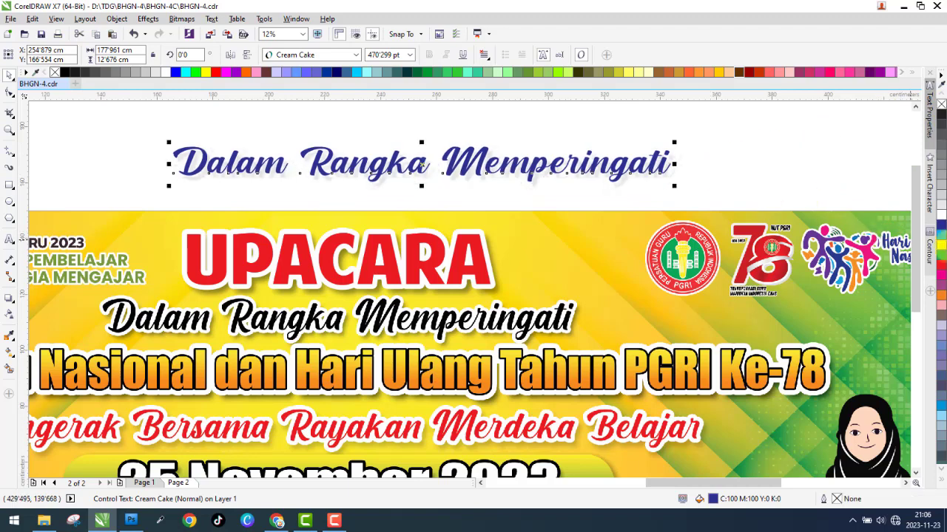
scroll(939, 237, down, 2)
click(943, 265)
Move the red text onto the reference's black line, matching the initial D, at about X 230 cm, Y 112 cm.
drag(355, 158, 285, 324)
scroll(115, 315, up, 6)
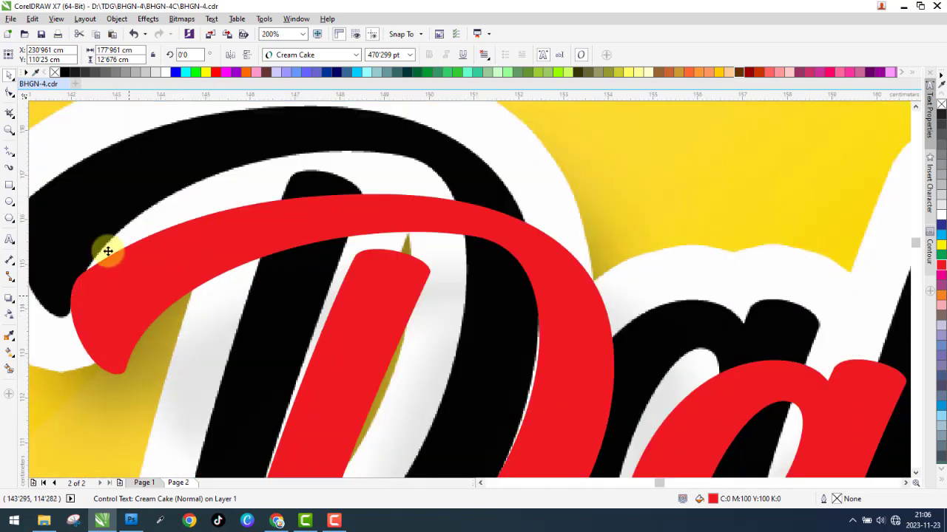
drag(107, 252, 99, 220)
scroll(99, 220, down, 8)
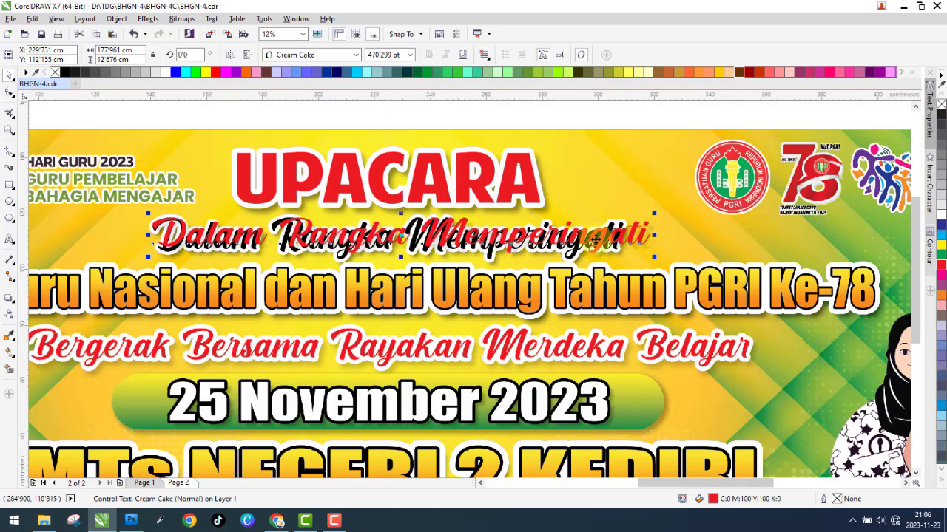
Resize the red text to about 168.7 cm wide and 14.6 cm high and align it with the reference's black line.
scroll(661, 244, up, 5)
drag(721, 225, 617, 245)
scroll(618, 245, down, 4)
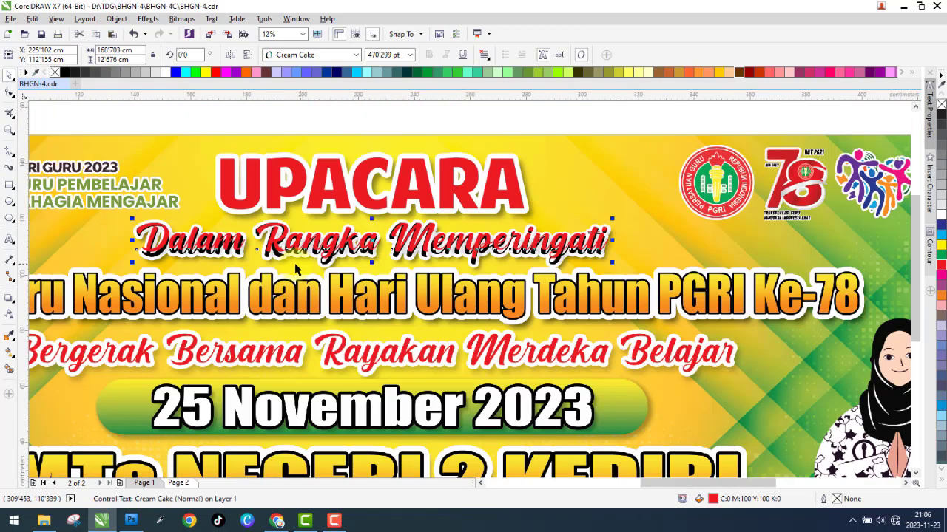
scroll(396, 260, up, 4)
drag(408, 260, 415, 281)
scroll(472, 274, down, 4)
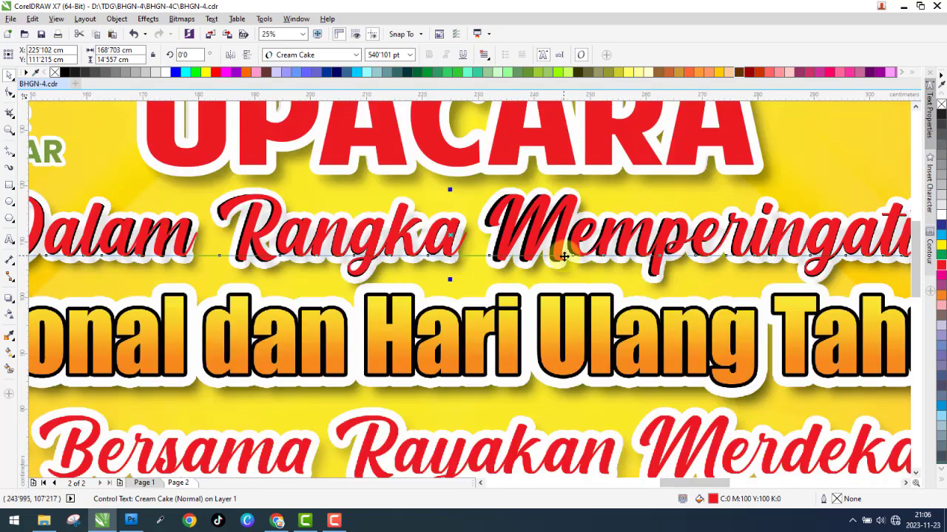
scroll(617, 245, up, 5)
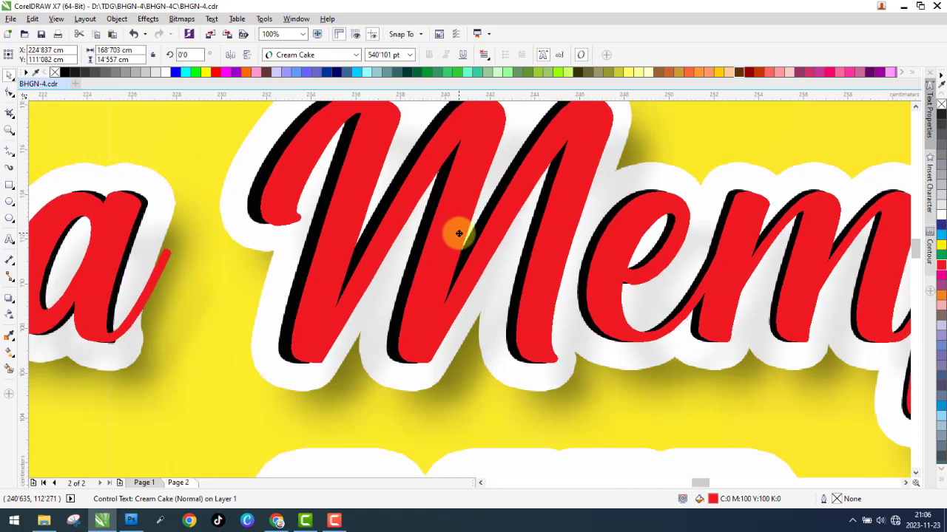
scroll(518, 242, down, 4)
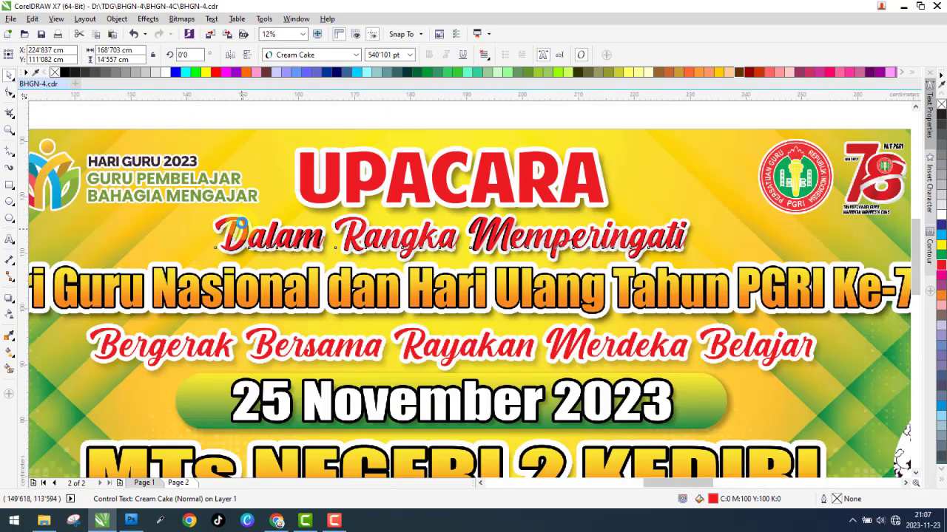
Give the text a blue C100 M100 Y0 K0 outline and try widths of 50 pt and 35 pt against the reference.
scroll(248, 239, up, 5)
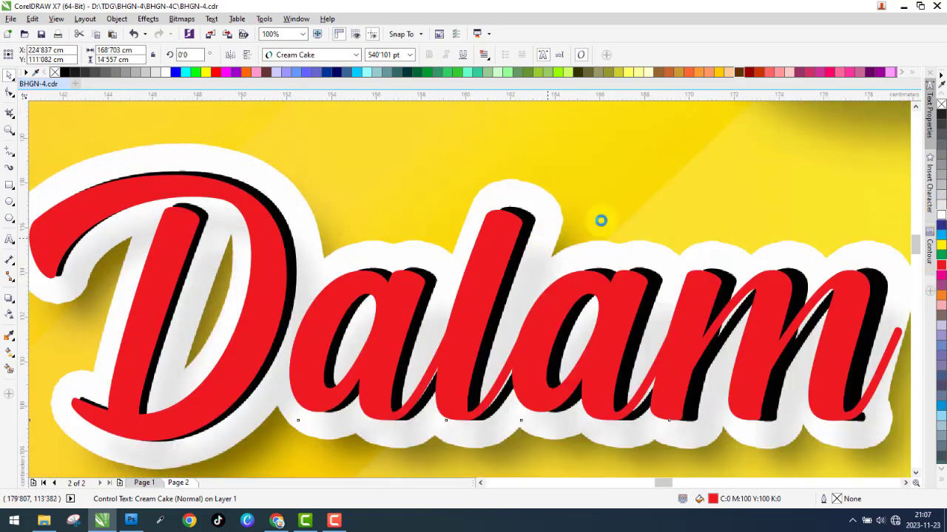
right_click(941, 232)
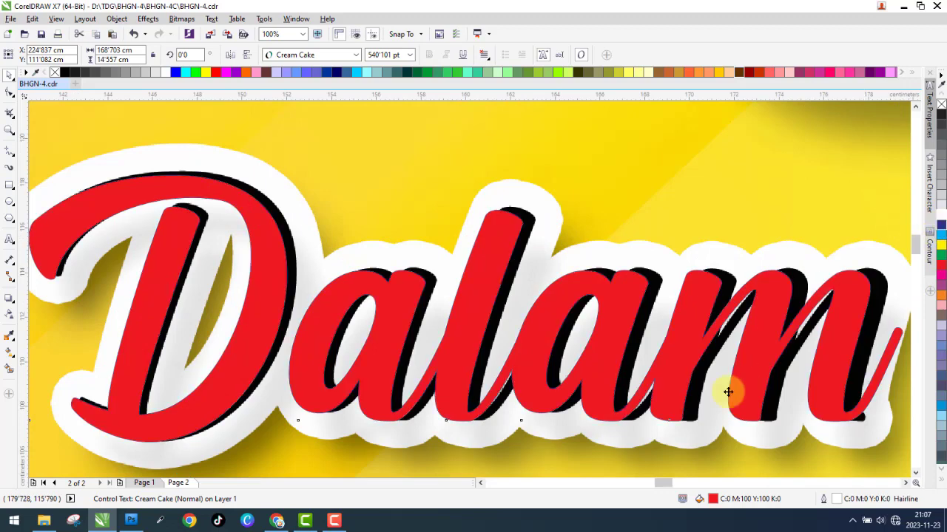
double_click(836, 500)
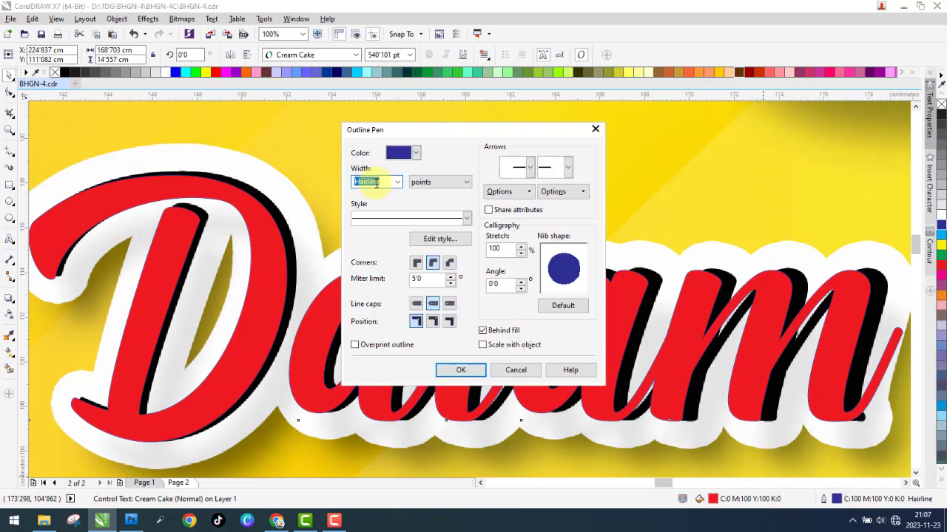
key(Return)
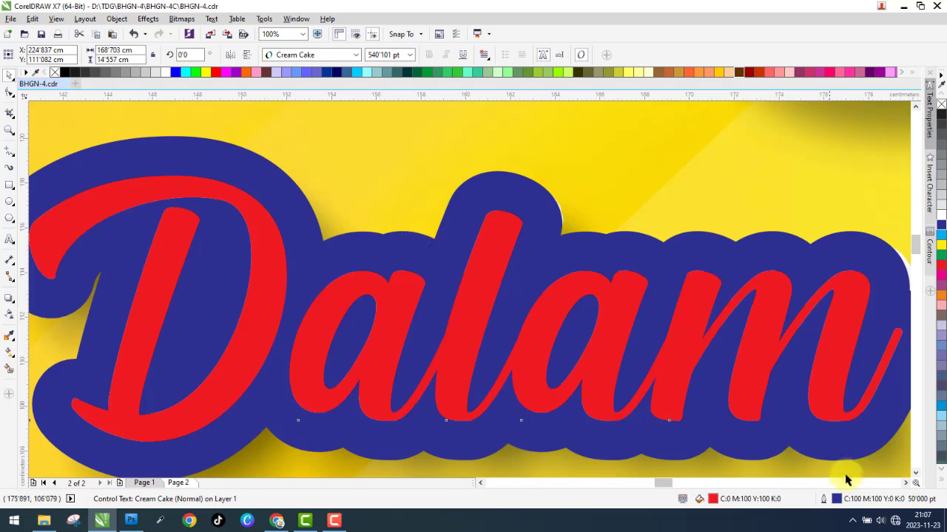
double_click(836, 501)
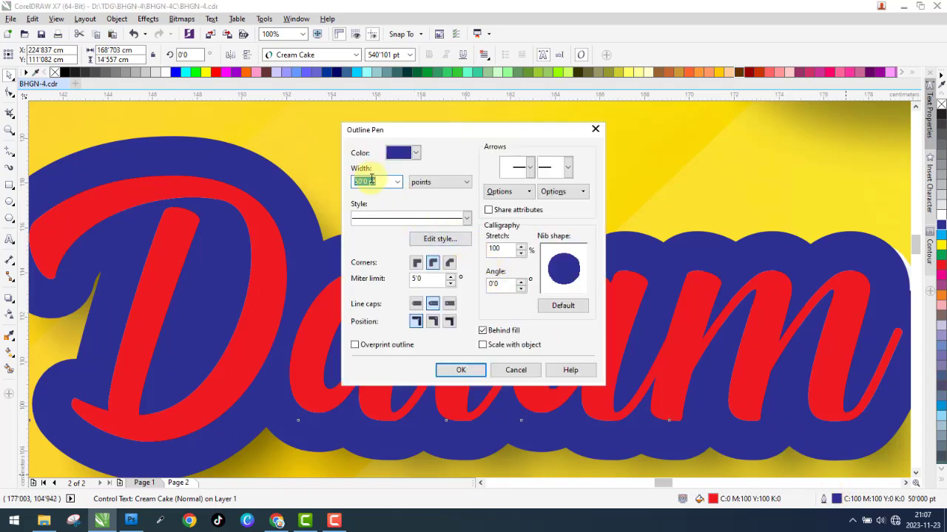
text(35)
key(Return)
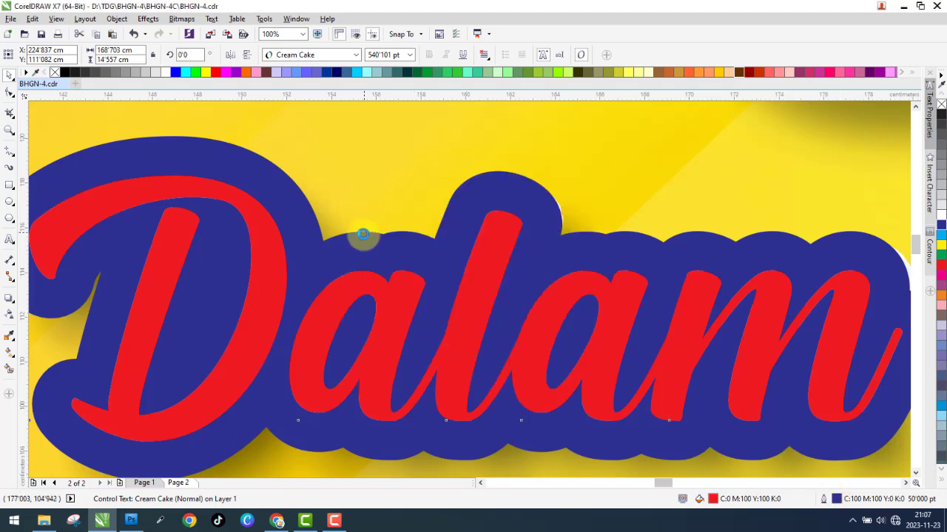
Set the Dalam Rangka Memperingati text's outline to 40 pt wide and colour it white.
double_click(836, 500)
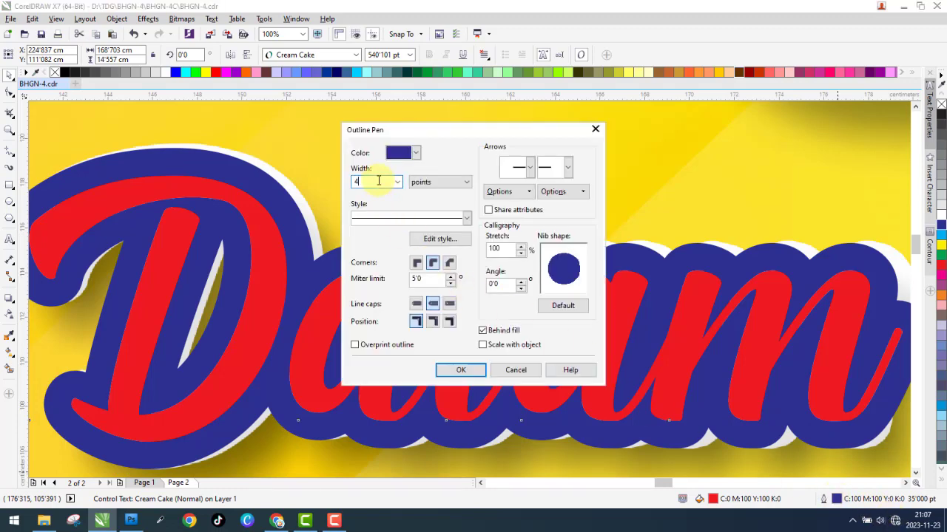
key(Return)
scroll(296, 211, down, 4)
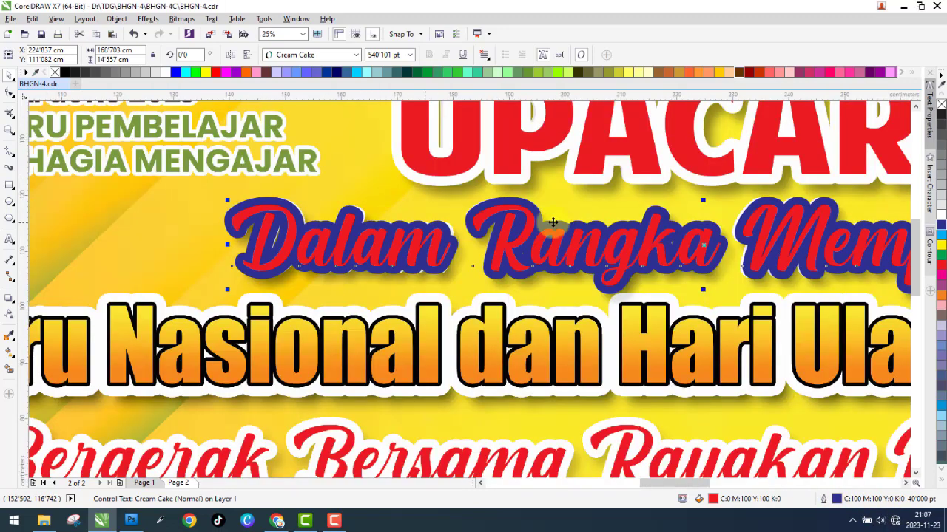
right_click(164, 72)
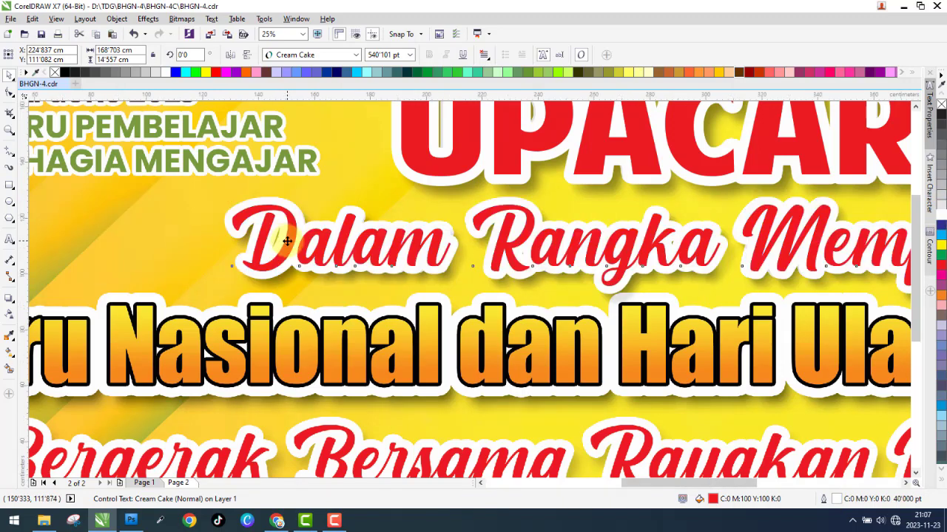
Move the reference banner to about X 234 cm, Y 65 cm for comparison and fill the Dalam Rangka Memperingati text with black.
scroll(183, 252, down, 2)
drag(166, 248, 190, 275)
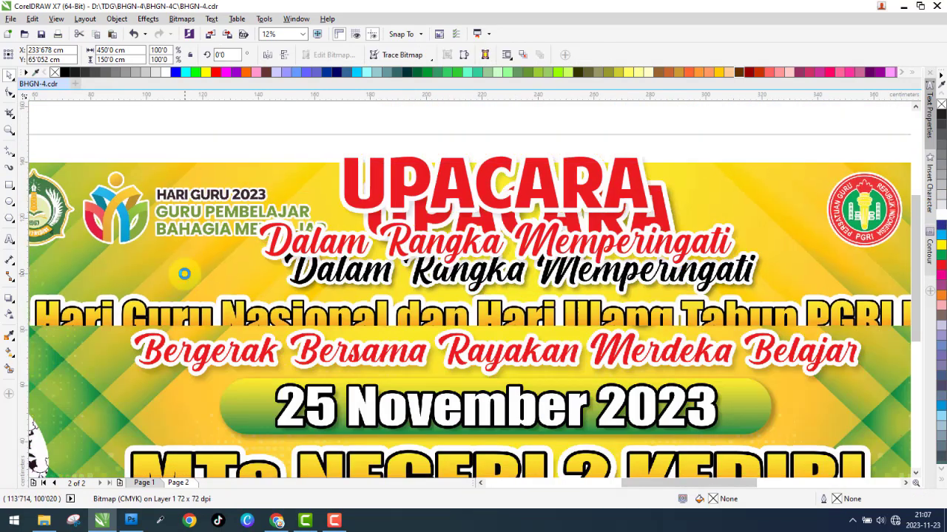
click(285, 253)
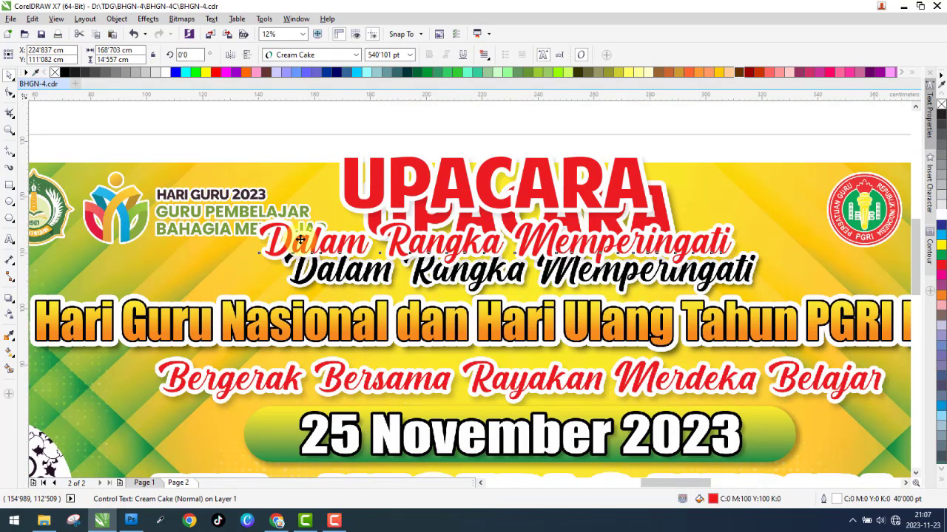
scroll(278, 244, up, 2)
click(66, 72)
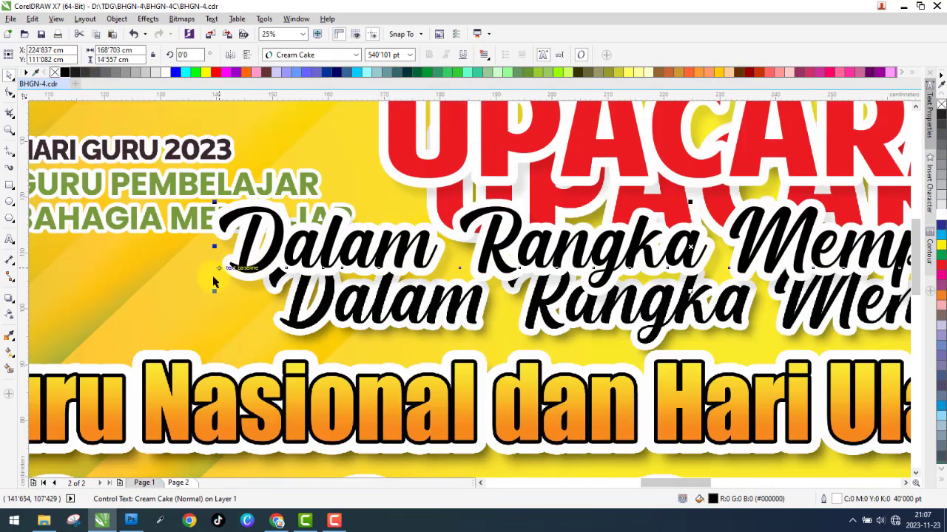
Centre the reference banner on the page again, deselect it and switch to Page 1.
click(151, 309)
scroll(344, 274, down, 4)
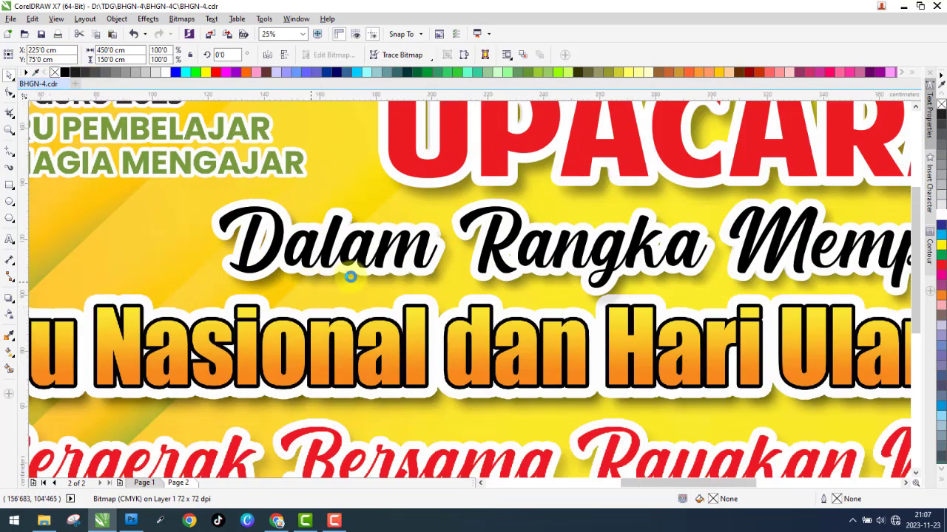
click(371, 180)
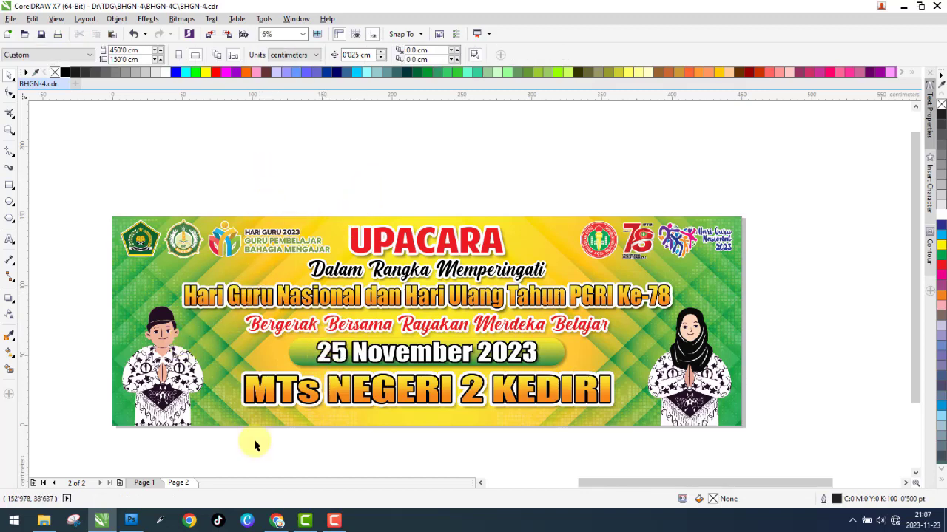
click(144, 484)
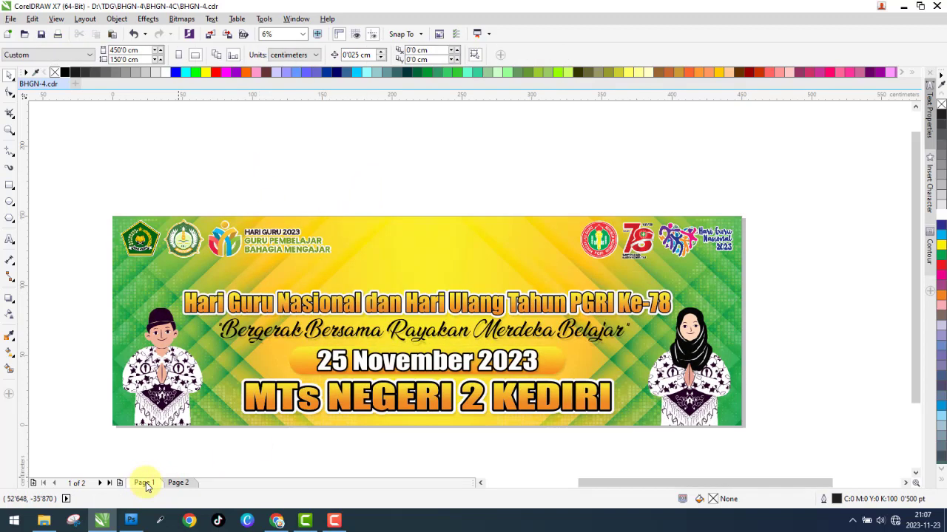
On Page 2, duplicate the Dalam Rangka Memperingati text straight down to about Y 58.65 cm, overlapping the date line.
click(179, 484)
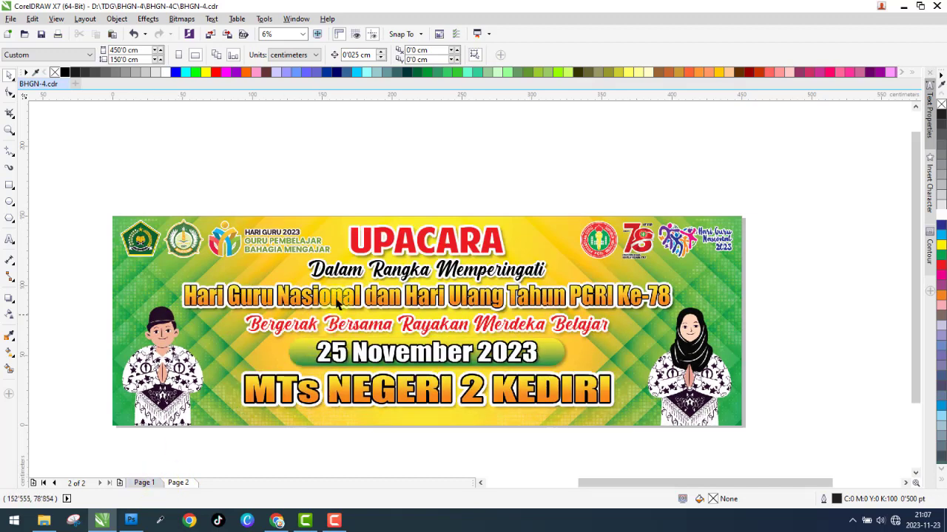
click(394, 292)
scroll(394, 292, up, 1)
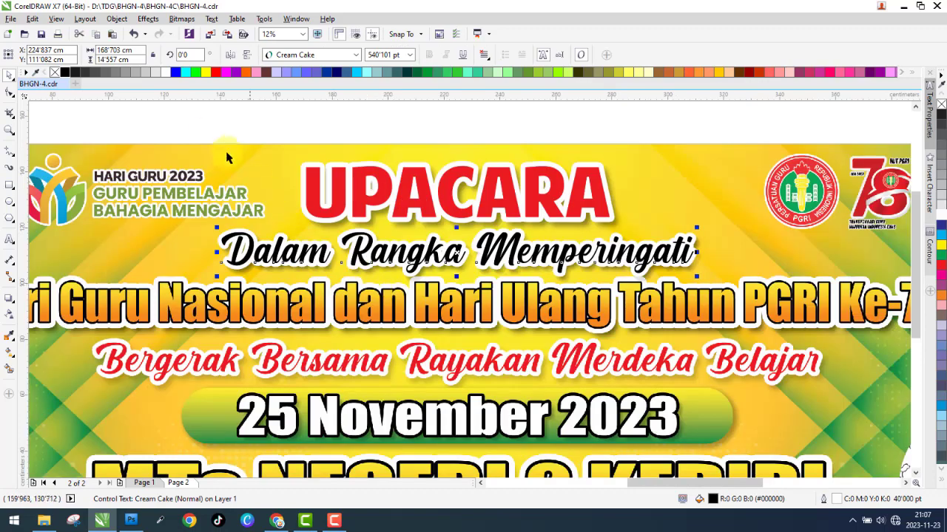
click(193, 113)
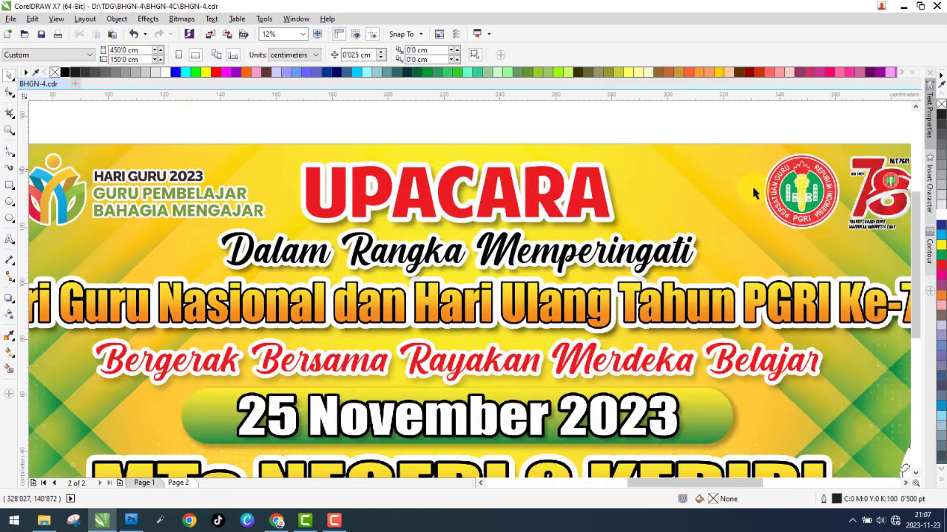
drag(695, 271, 686, 395)
Replace the duplicated text's wording with Bergerak Bersama Rayakan Merdeka Belajar.
double_click(686, 394)
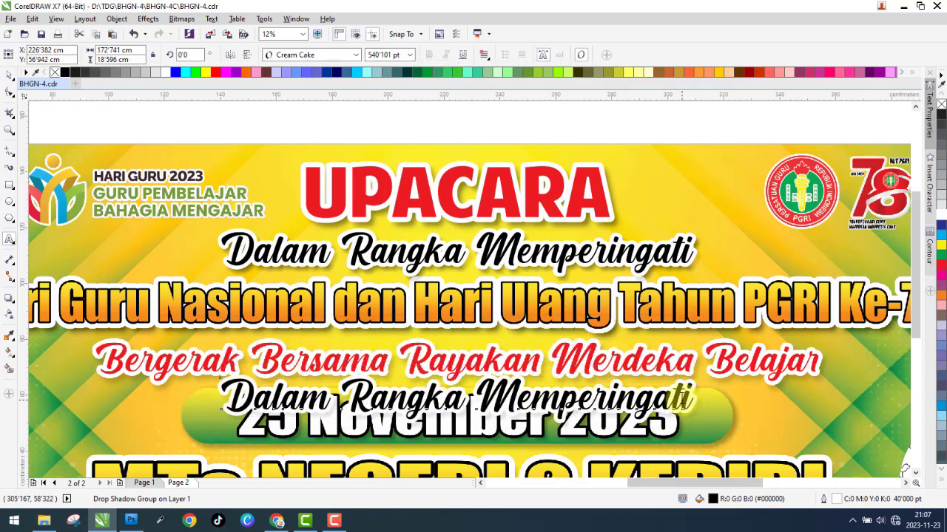
key(ctrl+a)
text(Be)
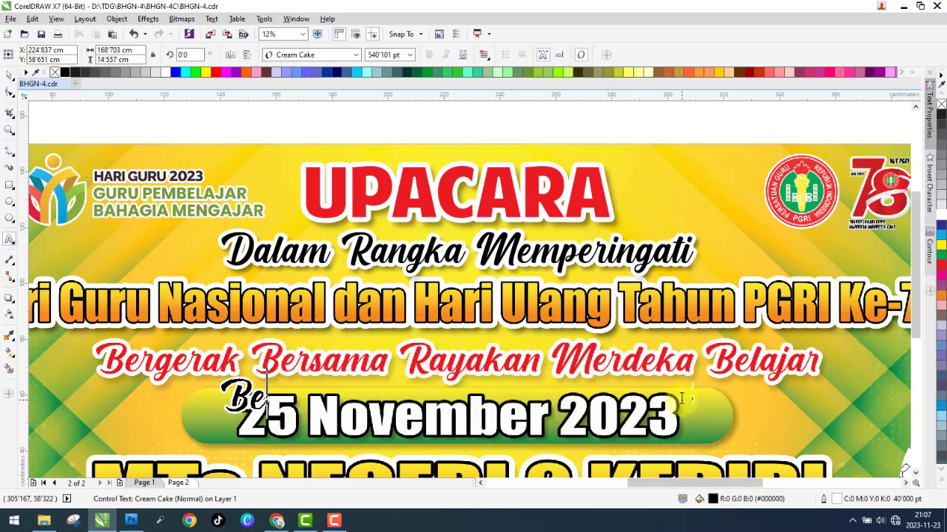
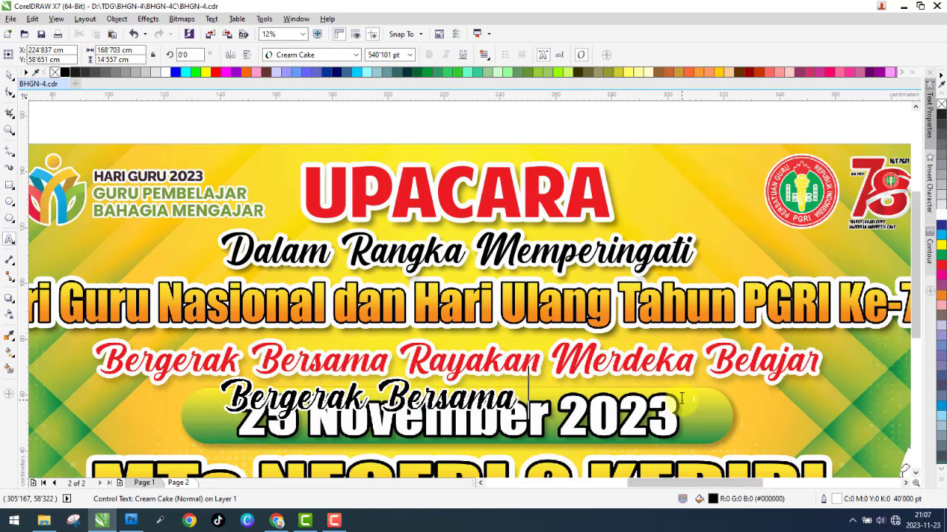
text(rgerak Bersama Rayakan Me)
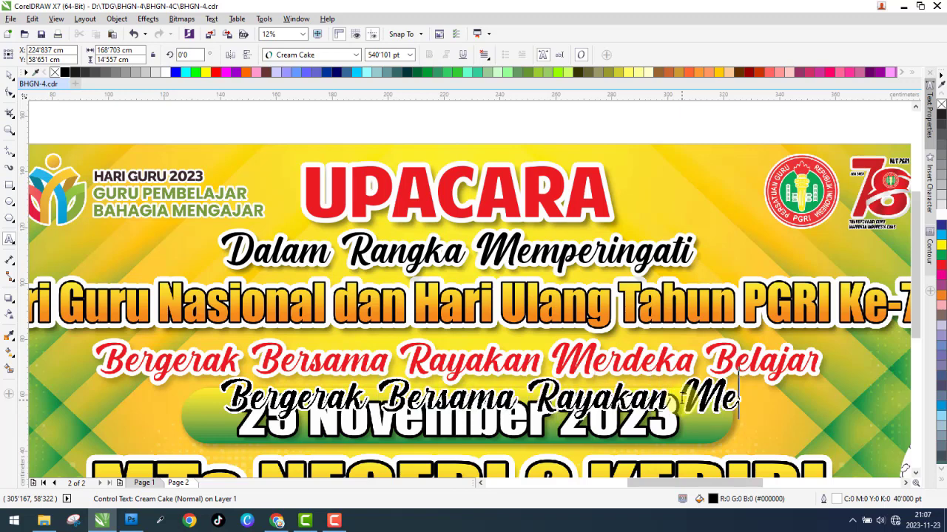
text(rdeka Be)
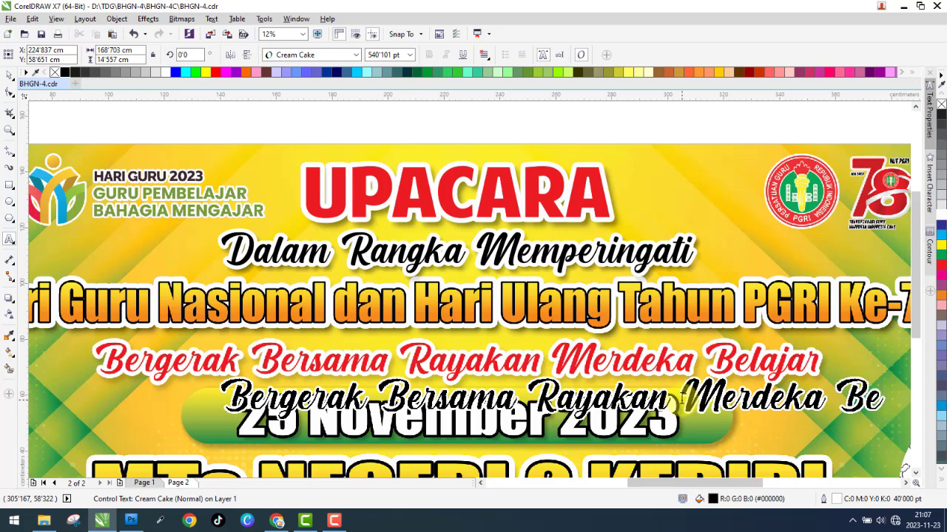
text(lajar)
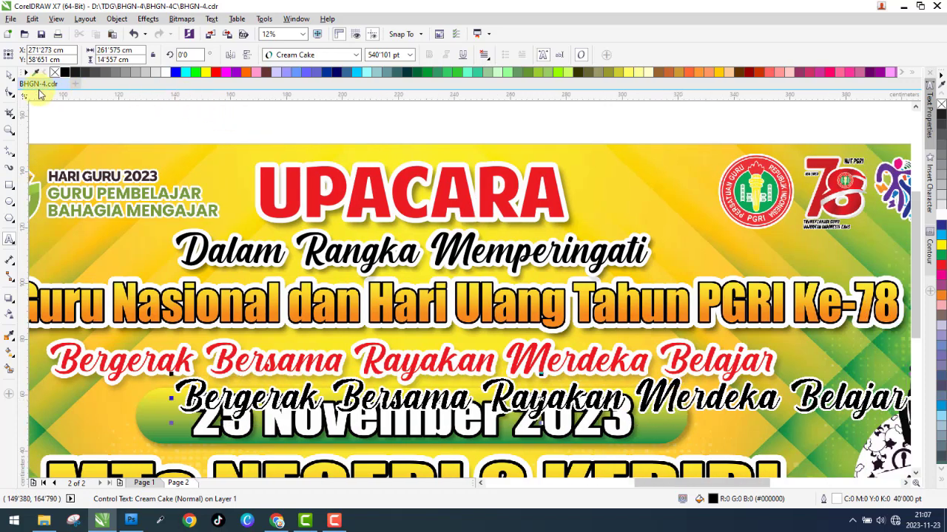
Move the new slogan text over the reference's red slogan, remove its outline and align its first letter with the reference.
click(9, 77)
drag(190, 390, 52, 348)
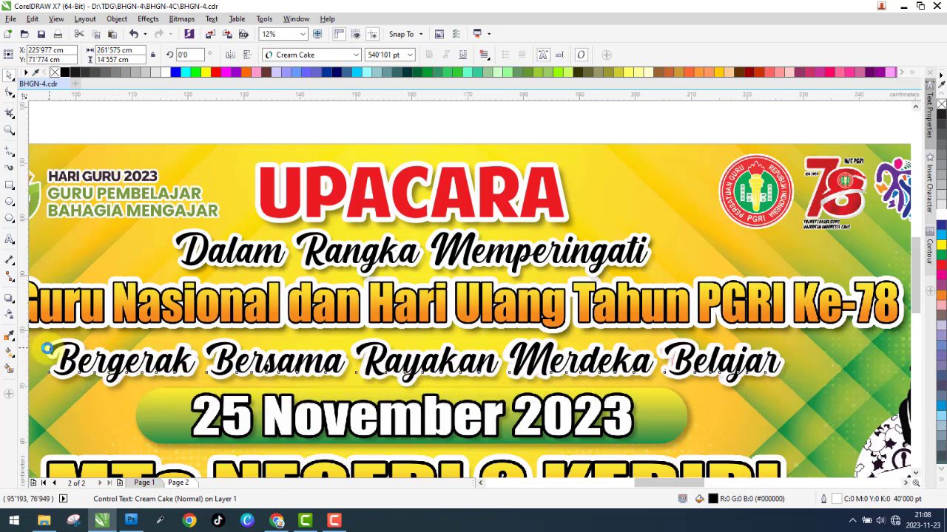
scroll(53, 348, up, 6)
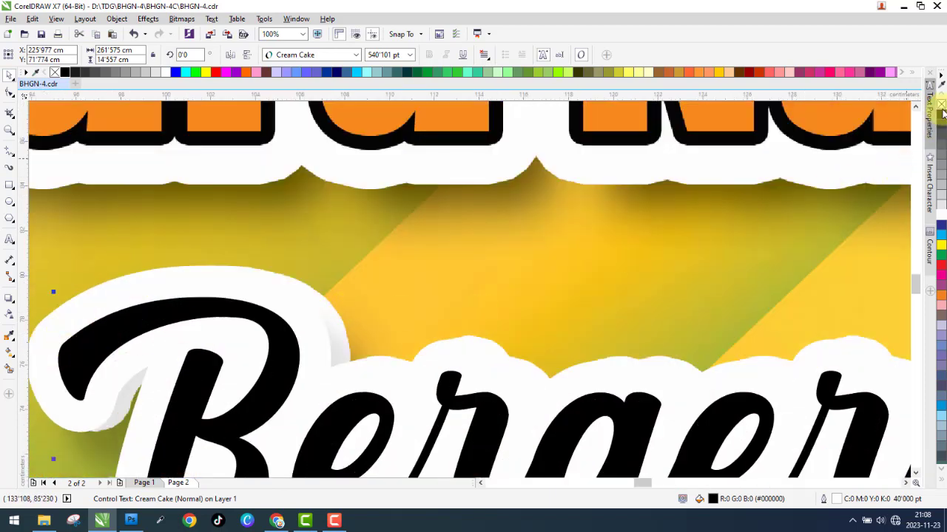
drag(89, 337, 105, 338)
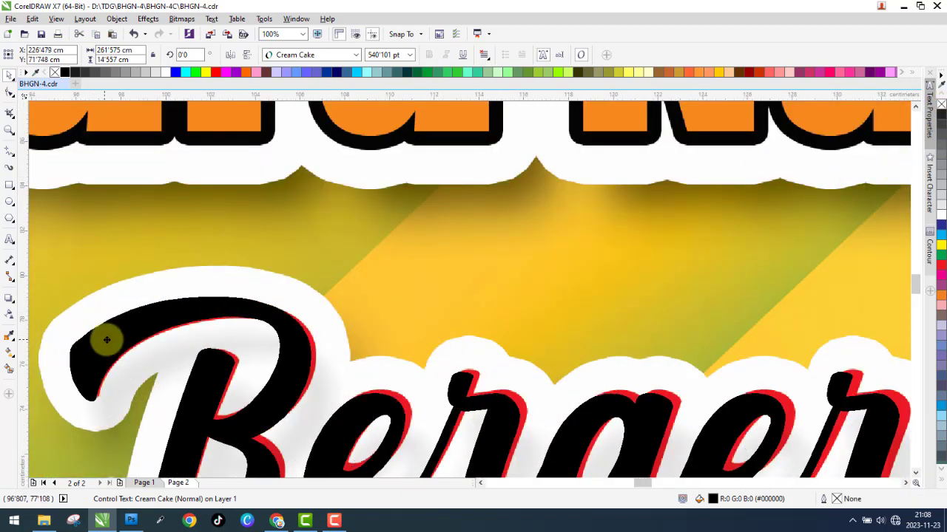
Scale the slogan text to about 260 cm wide and 13.9 cm high so it fits the reference slogan.
scroll(104, 339, down, 6)
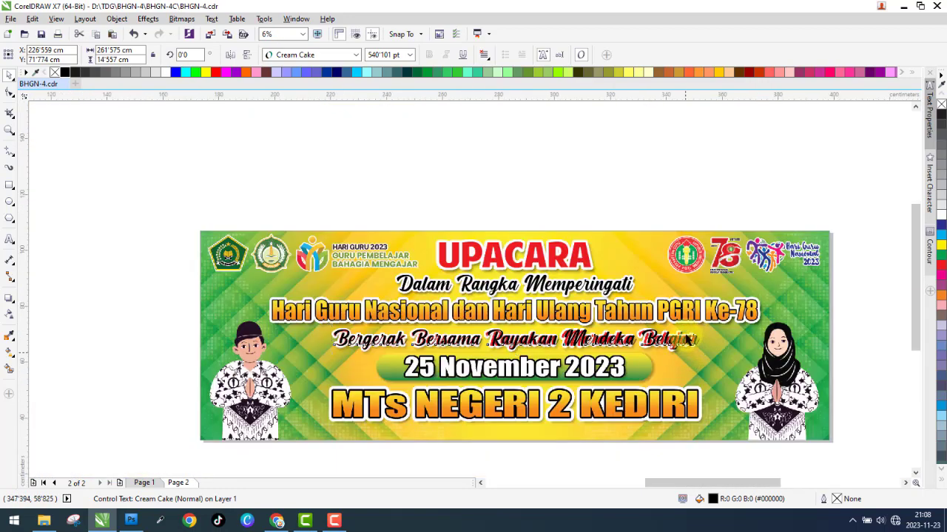
scroll(732, 329, up, 4)
drag(816, 289, 783, 290)
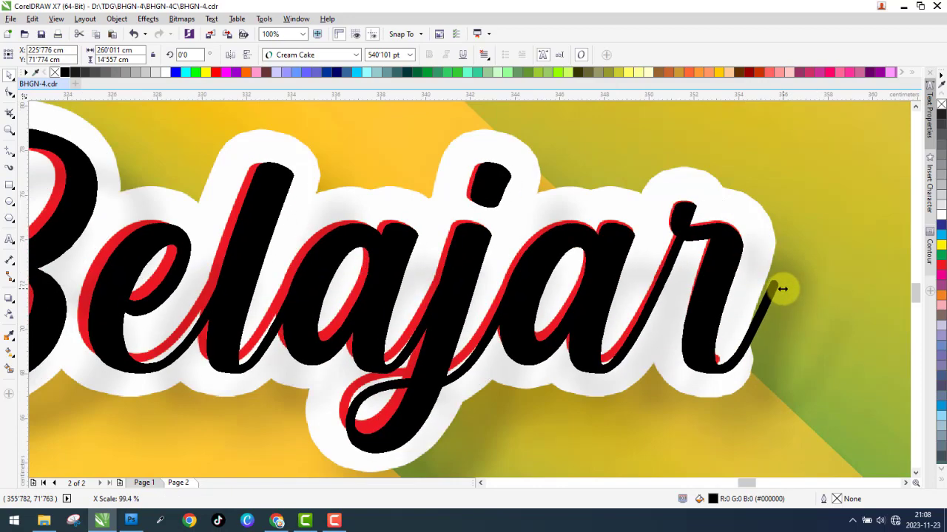
scroll(784, 287, down, 3)
scroll(148, 335, down, 2)
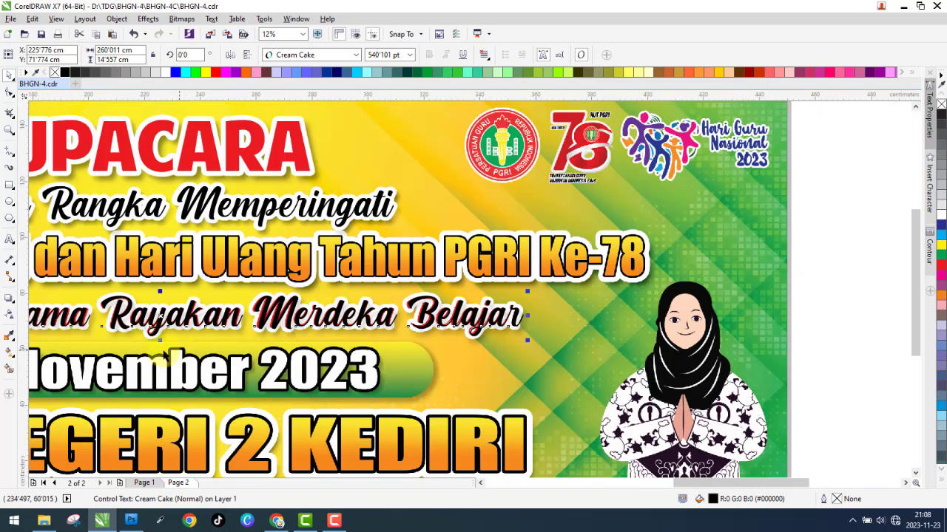
scroll(147, 335, up, 2)
scroll(147, 335, up, 2)
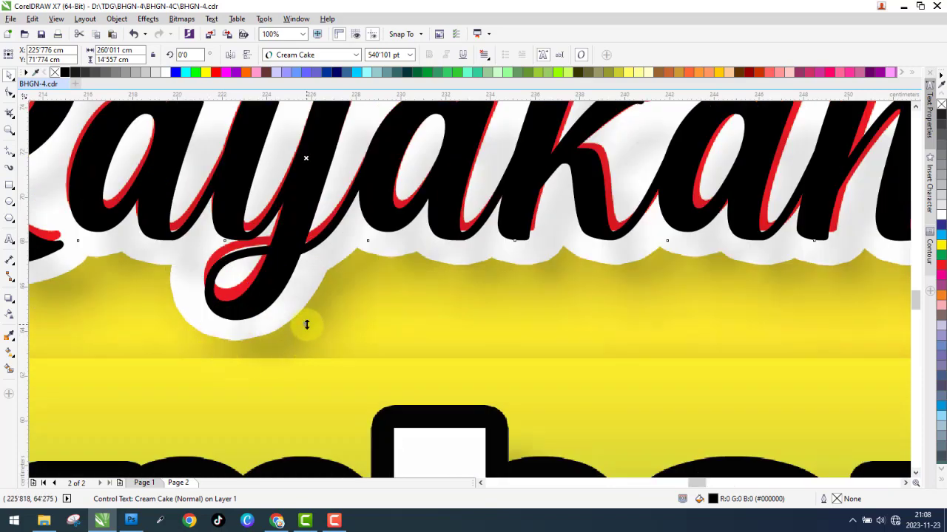
drag(306, 325, 312, 310)
scroll(325, 322, down, 4)
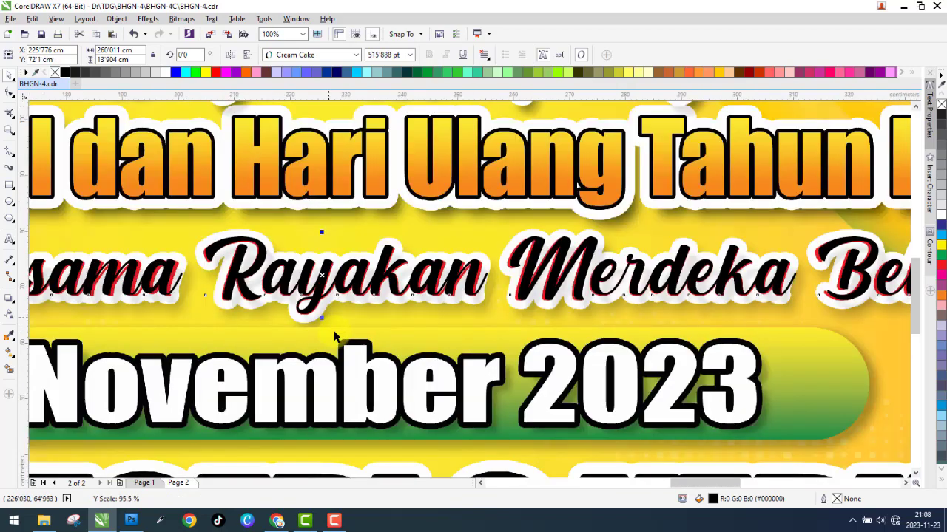
Copy the outline pen and outline color from the Dalam Rangka Memperingati text to the slogan text.
scroll(346, 266, up, 1)
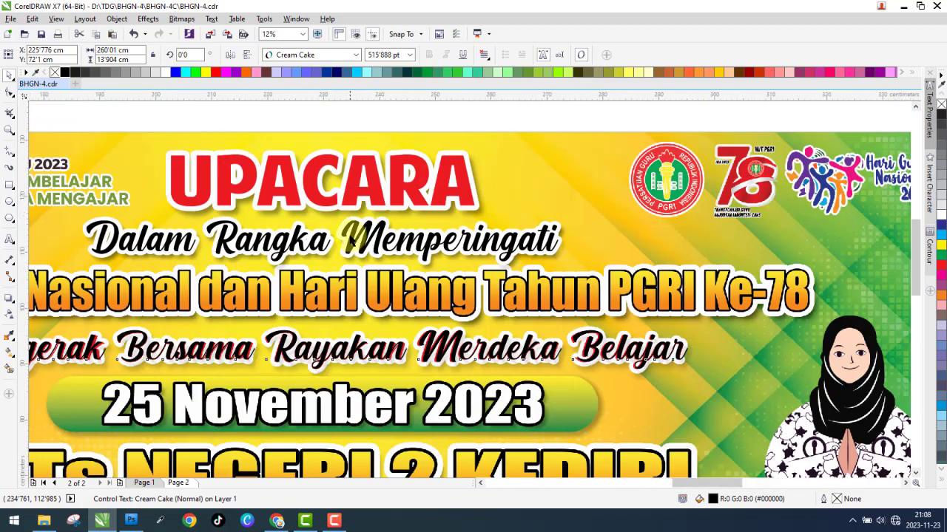
scroll(346, 266, up, 1)
key(ctrl+shift+a)
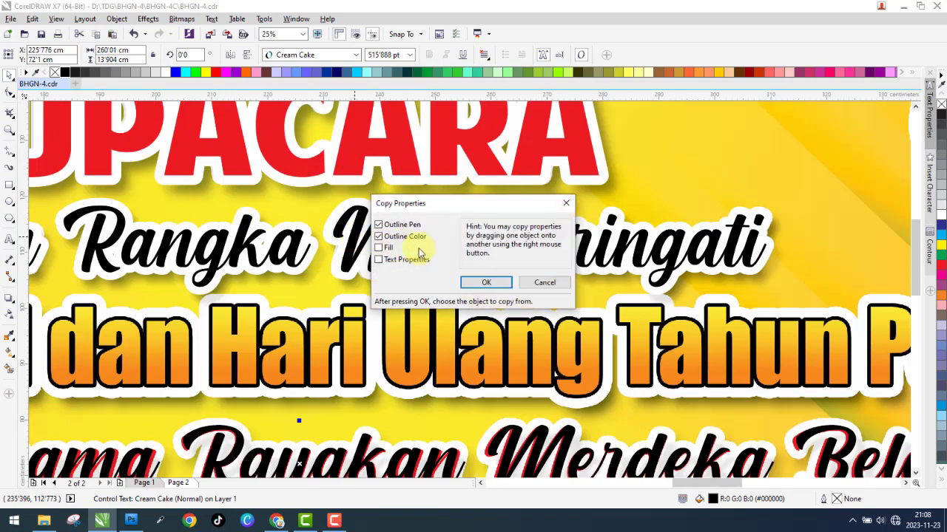
click(487, 283)
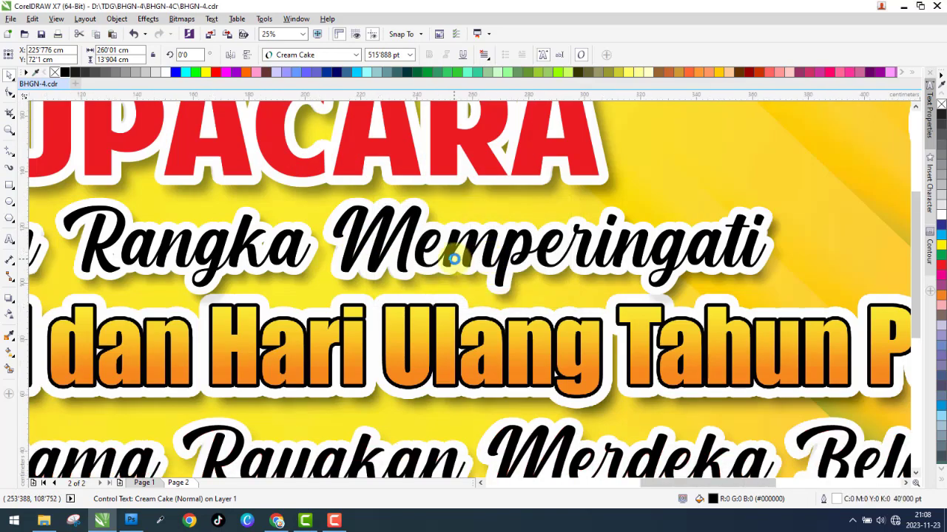
Shift the reference banner to about X 237 cm and fill the slogan text with its red, C0 M100 Y100 K0.
scroll(489, 254, down, 2)
click(636, 343)
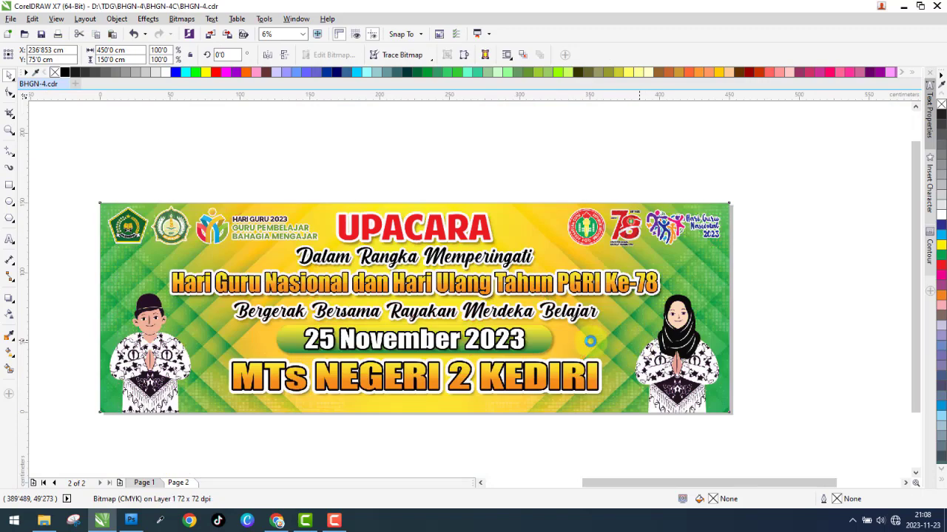
mouse_move(575, 319)
mouse_down()
mouse_move(592, 316)
mouse_move(584, 310)
mouse_up()
scroll(584, 310, up, 2)
click(561, 296)
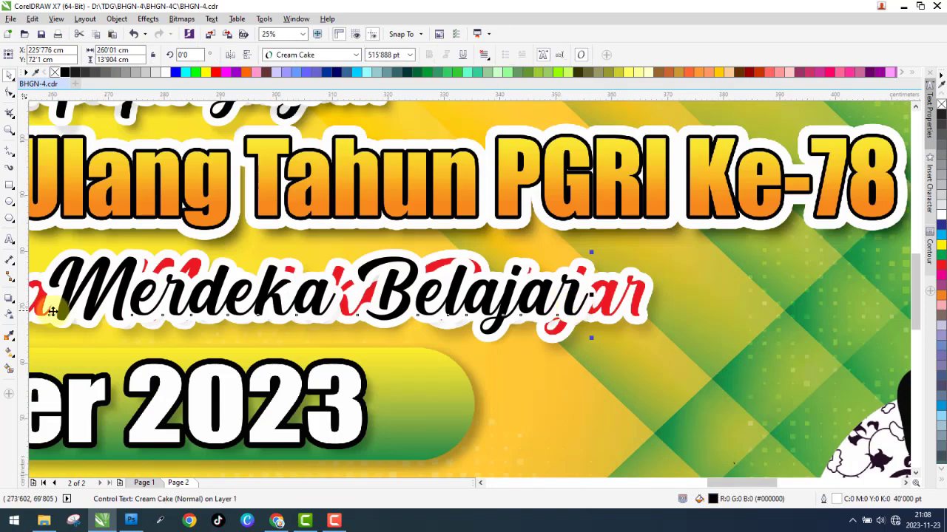
key(i)
click(608, 307)
scroll(613, 295, up, 1)
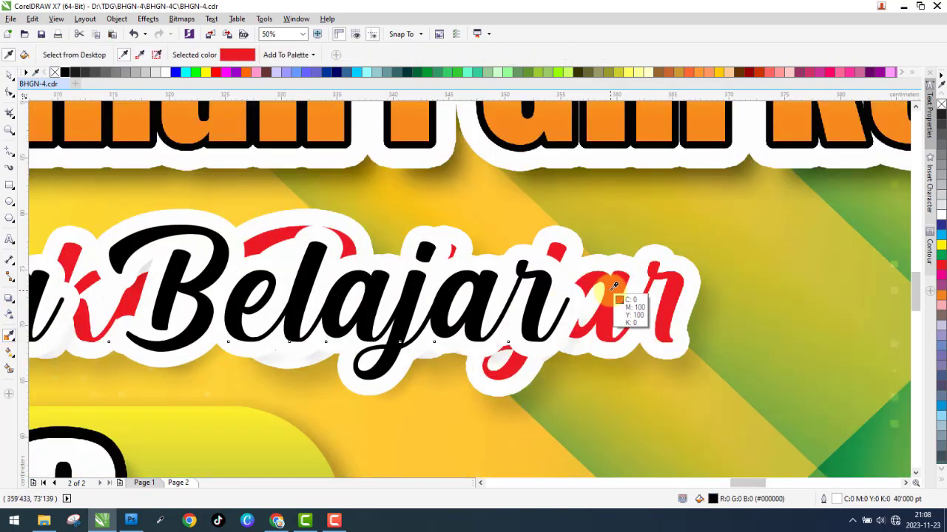
click(528, 299)
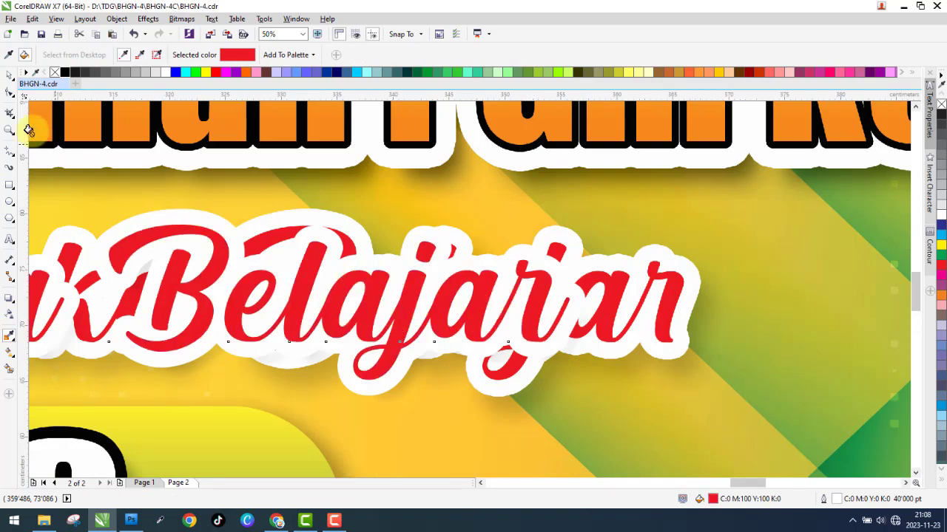
Move the reference banner back to X 225 cm, Y 75 cm and deselect it.
click(9, 80)
click(821, 327)
drag(821, 328, 700, 319)
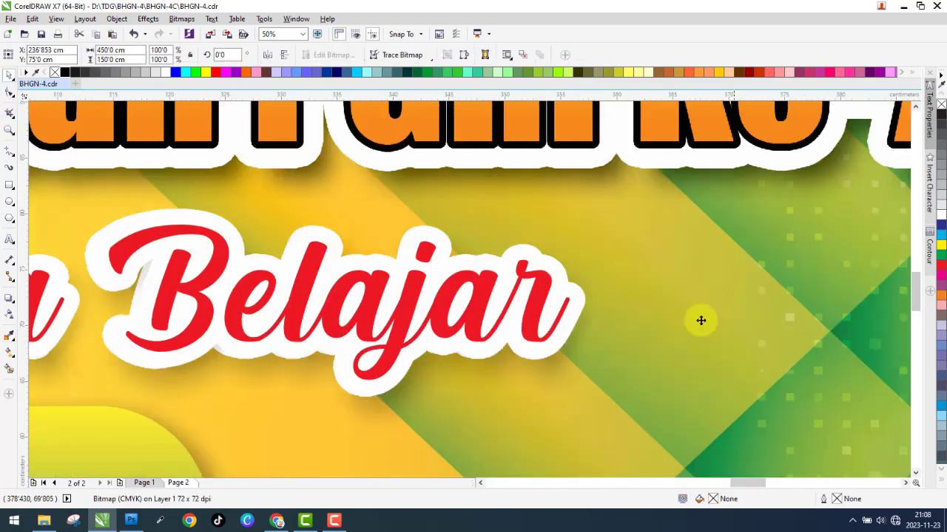
scroll(604, 308, down, 5)
click(788, 271)
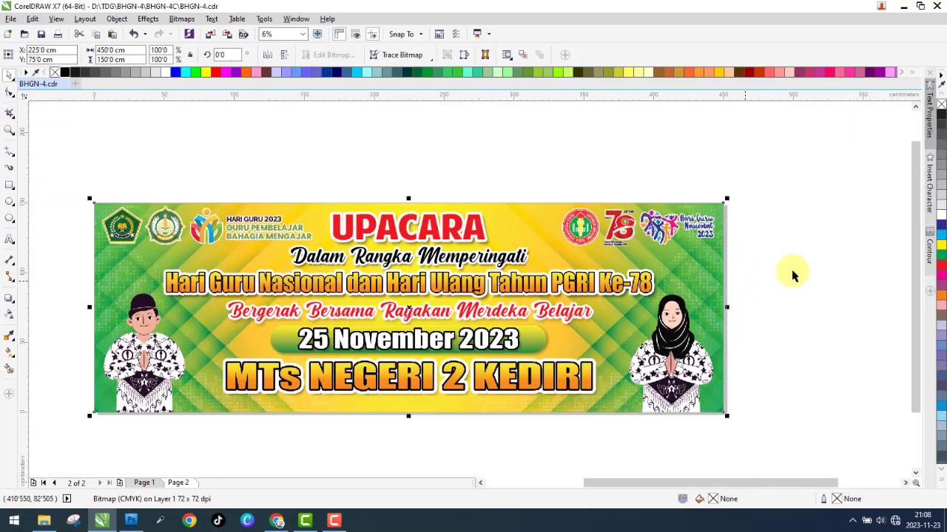
On Page 1, delete the old black quoted Bergerak Bersama Rayakan Merdeka Belajar slogan.
click(148, 483)
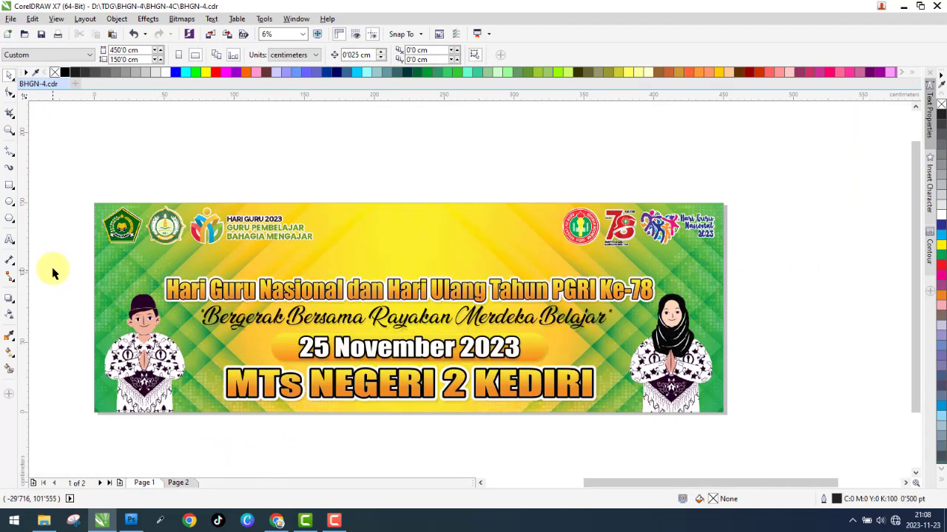
drag(57, 265, 596, 321)
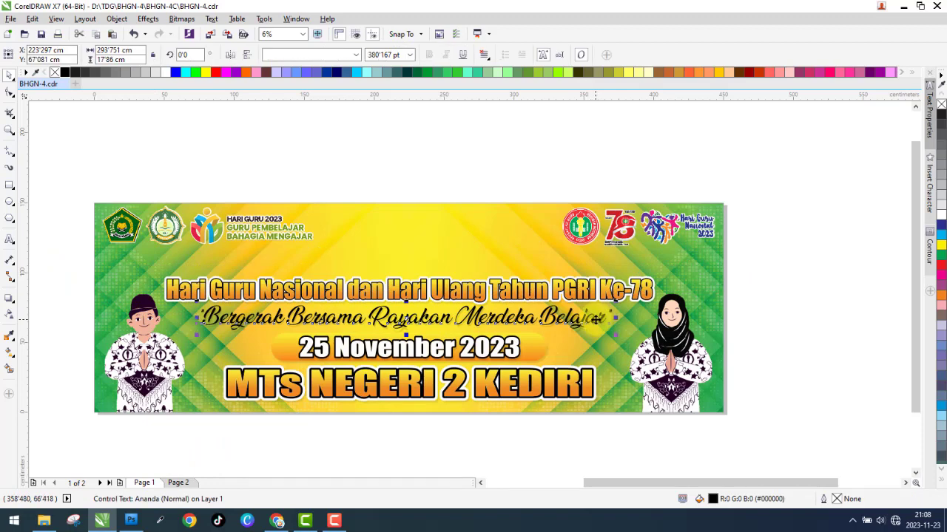
key(Delete)
Cut the three-object Hari Guru Nasional dan Hari Ulang Tahun PGRI Ke-78 heading from Page 1 and paste it on Page 2.
drag(781, 253, 109, 332)
key(Delete)
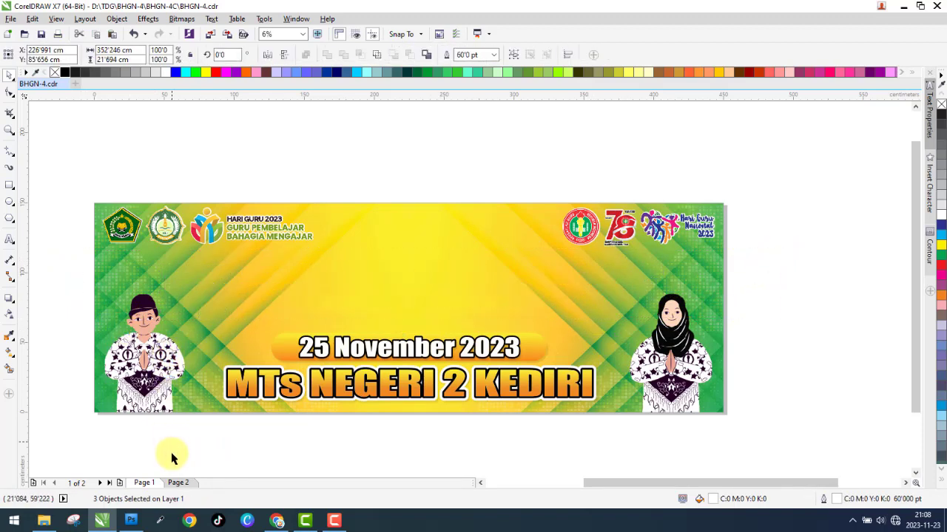
click(181, 483)
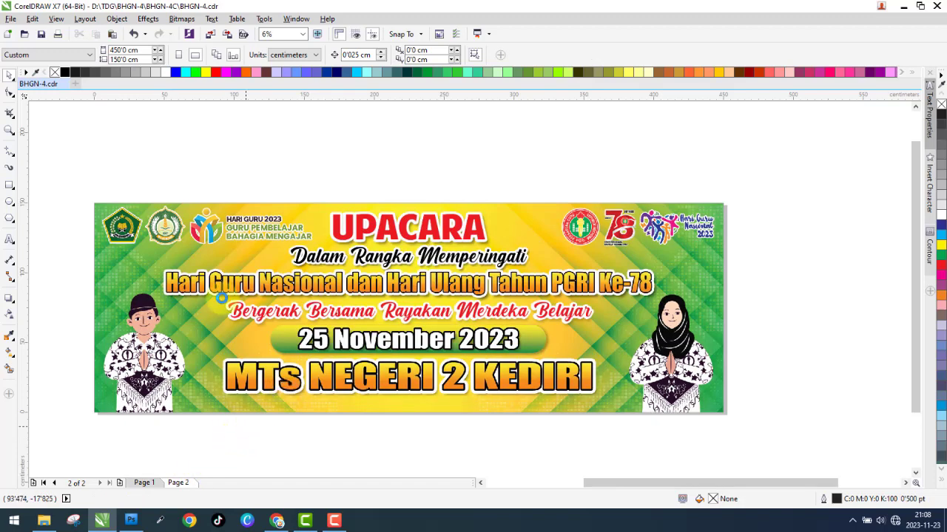
click(222, 295)
Move the pasted Hari Guru Nasional heading up onto the reference's heading at about Y 90.79 cm and return to Page 1.
scroll(165, 271, up, 5)
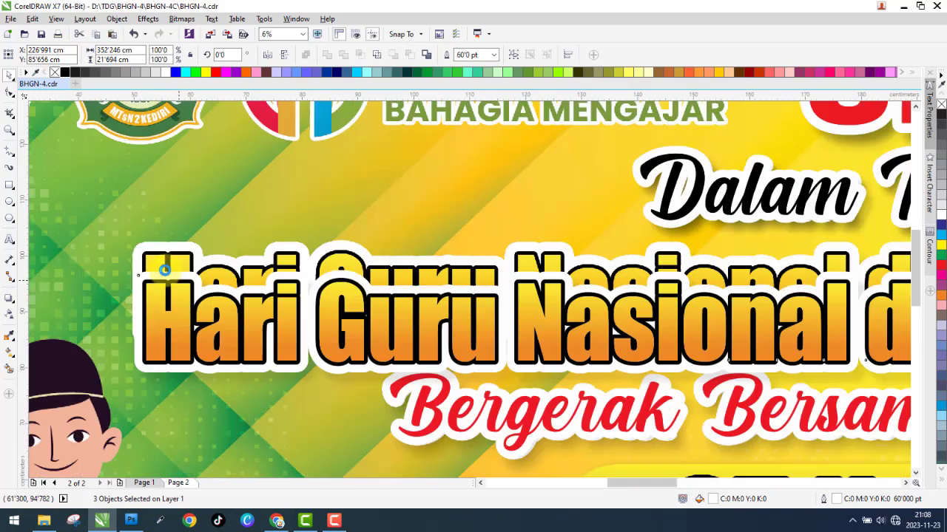
drag(401, 298, 356, 233)
scroll(342, 306, up, 2)
drag(326, 342, 327, 345)
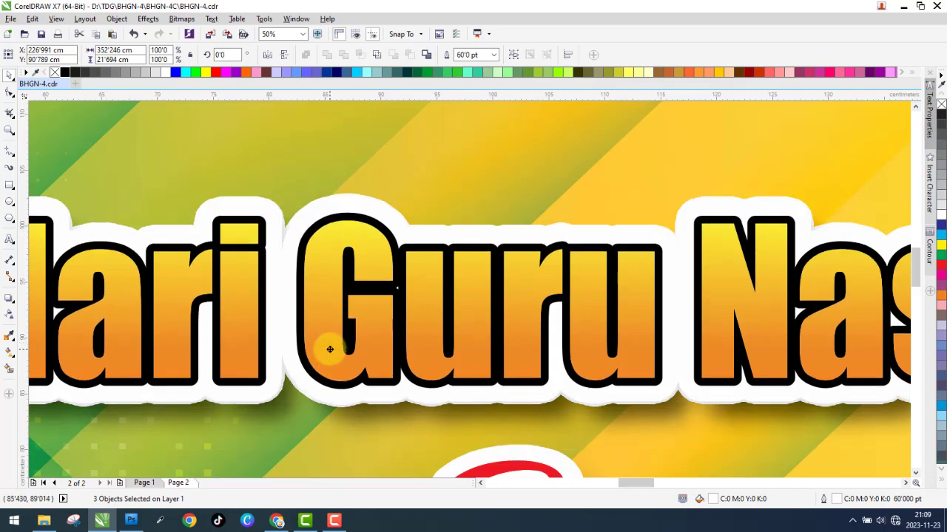
scroll(336, 281, down, 2)
scroll(336, 281, down, 3)
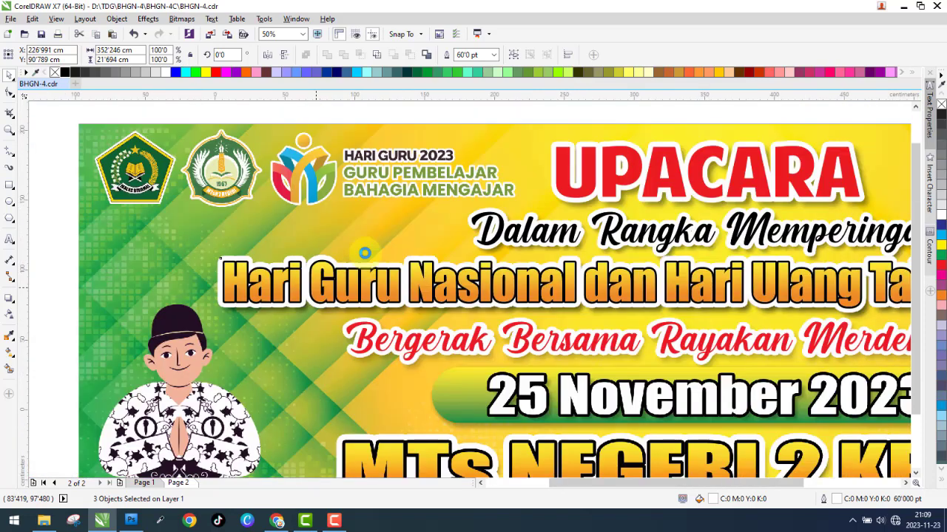
click(144, 482)
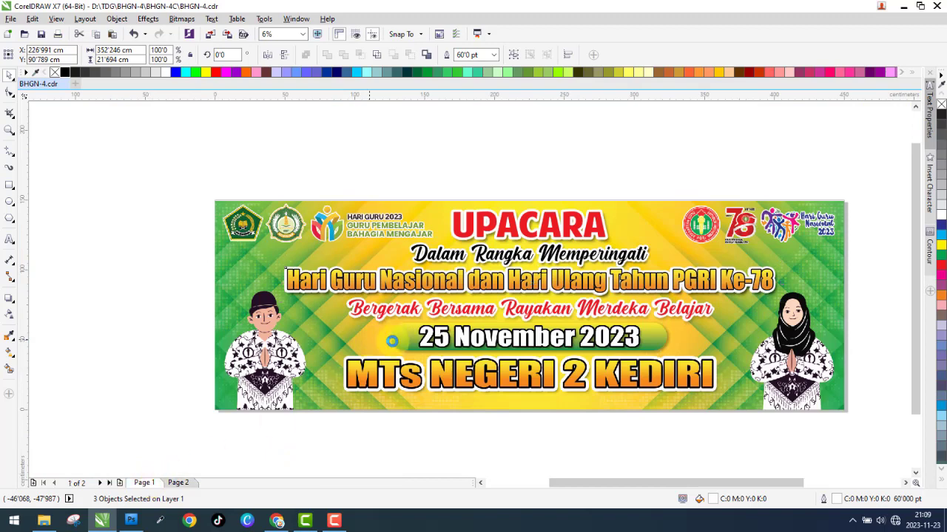
key(Delete)
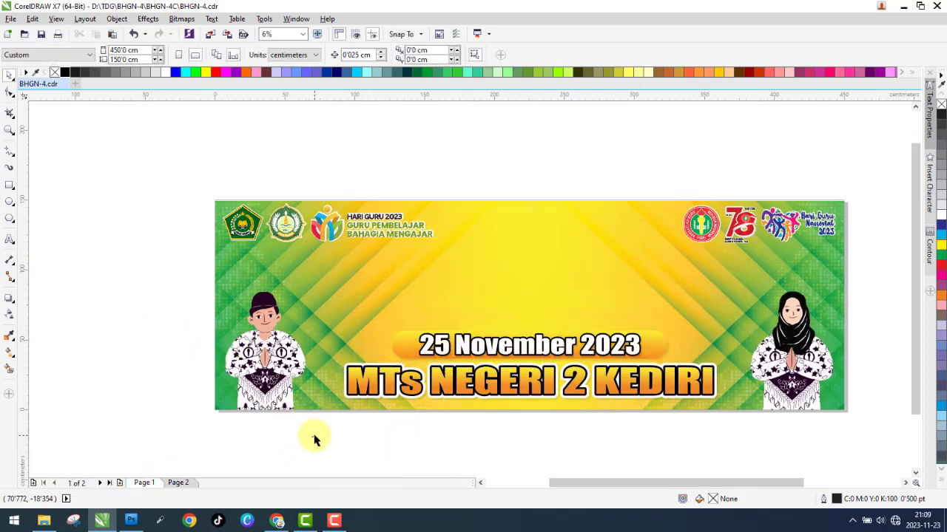
Cut the four-object 25 November 2023 date label from Page 1 and paste it on Page 2.
drag(378, 445, 689, 307)
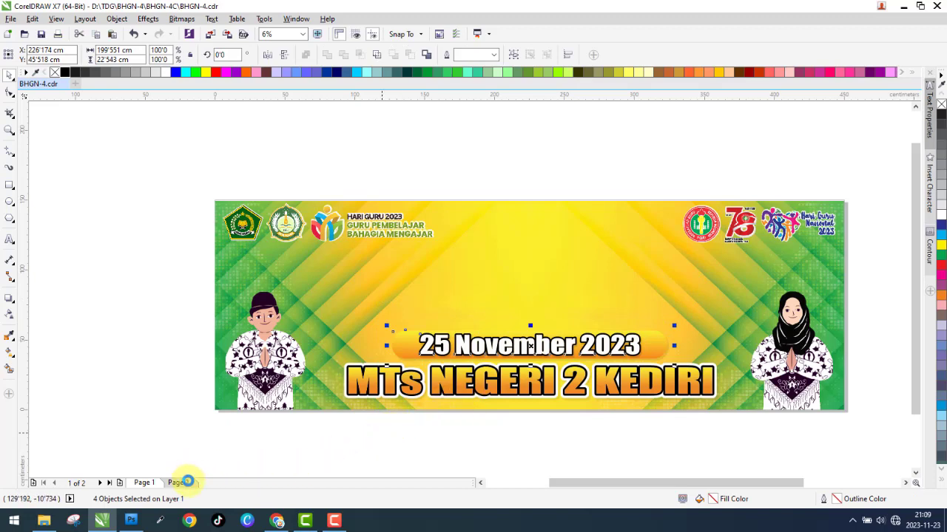
key(Delete)
click(188, 482)
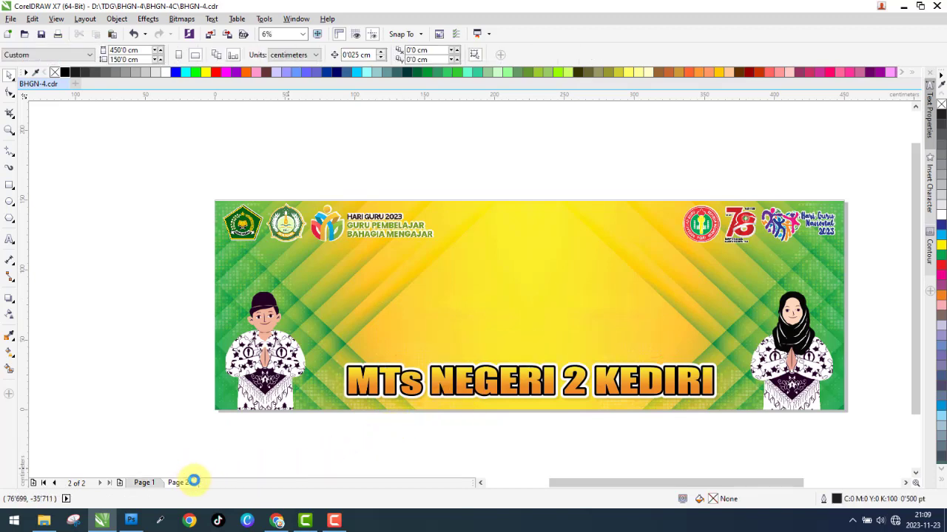
key(ctrl+v)
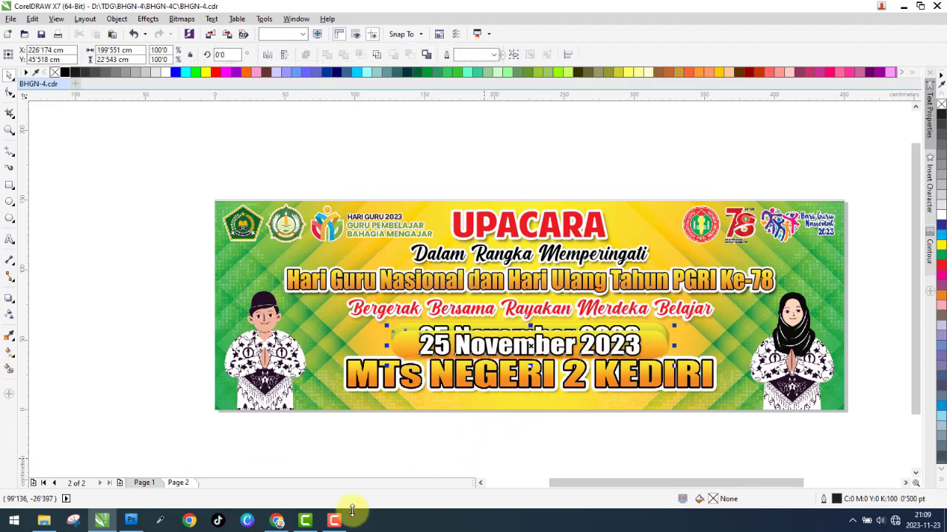
click(334, 522)
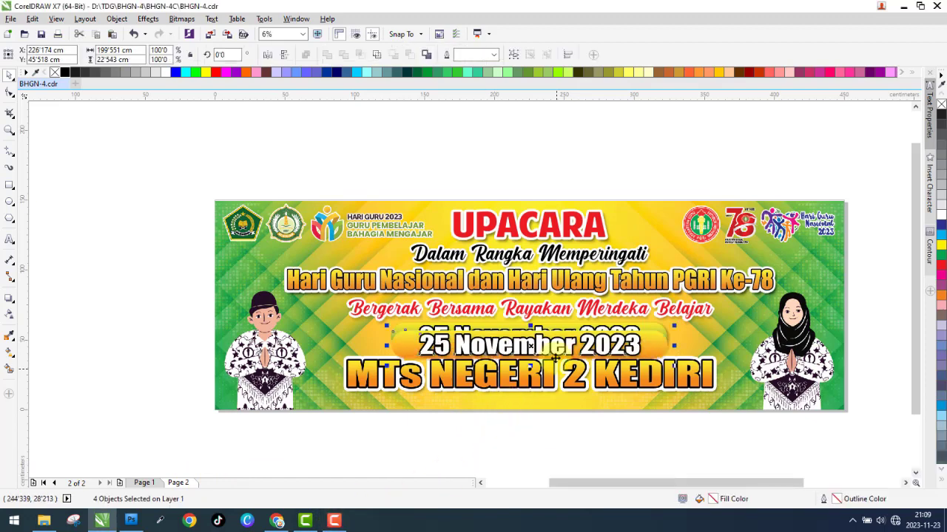
Move the pasted 25 November 2023 label up onto the reference's date label, at about Y 51.66 cm.
scroll(509, 343, up, 1)
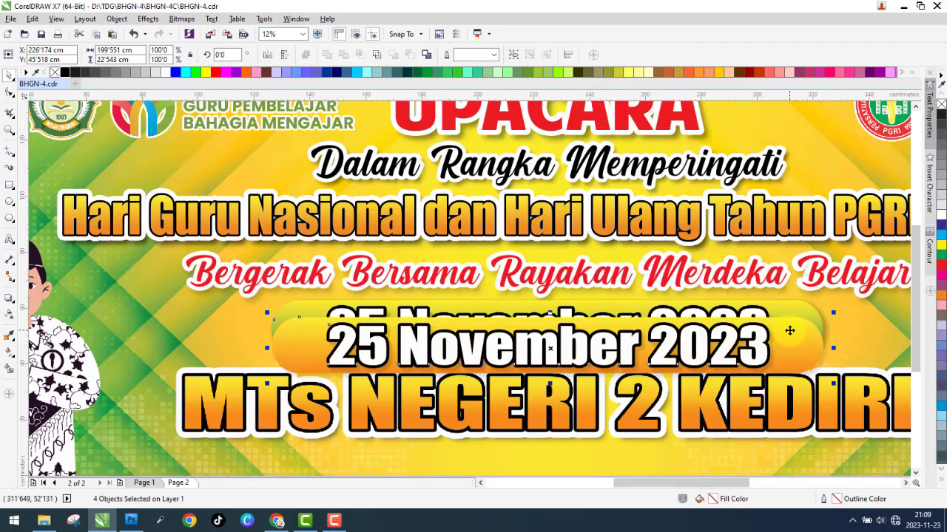
scroll(787, 334, up, 1)
drag(787, 338, 788, 306)
scroll(688, 314, down, 2)
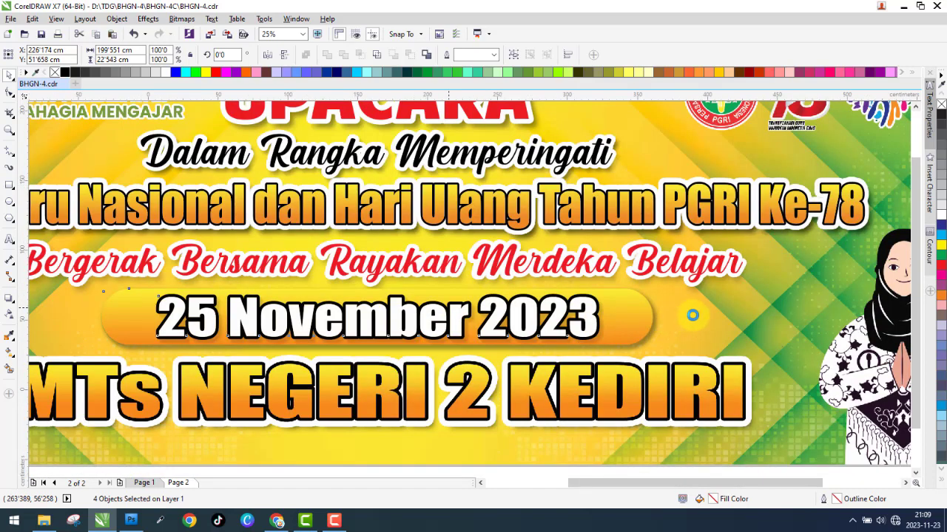
Shift the reference banner aside to about X 252.94 cm and sample its pill's dark green as the date pill's starting gradient colour.
drag(670, 317, 692, 316)
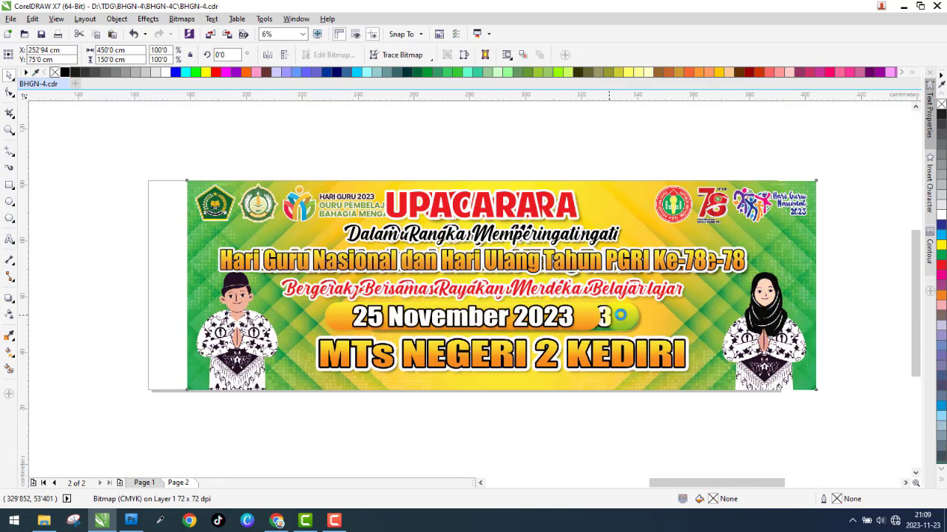
scroll(562, 318, up, 2)
click(528, 321)
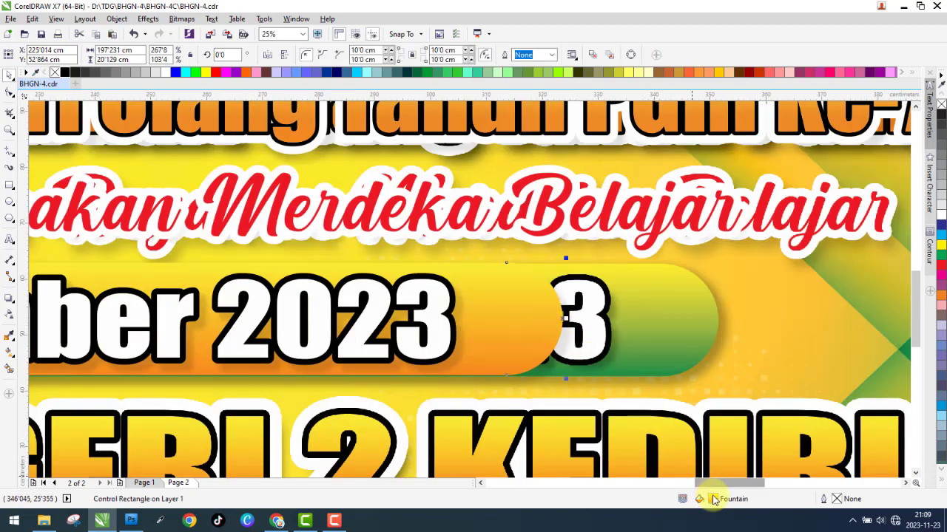
key(F11)
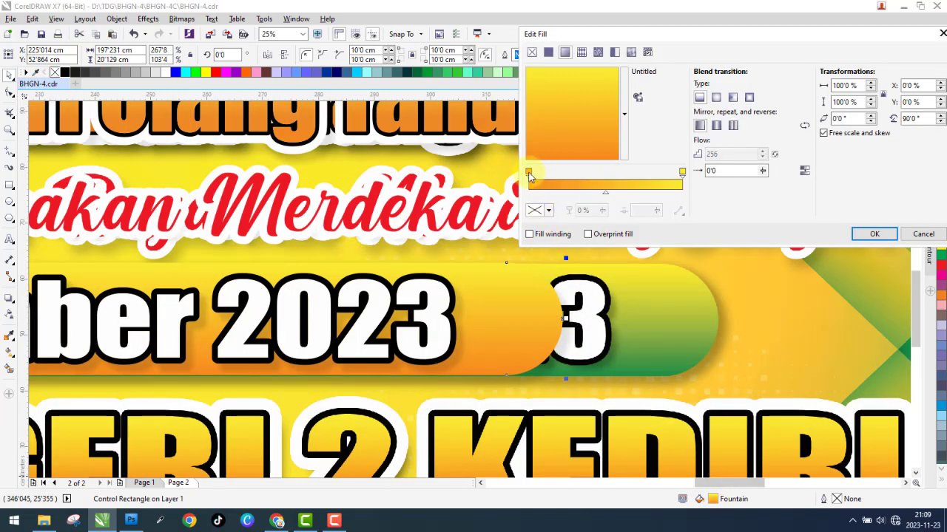
click(528, 173)
click(548, 210)
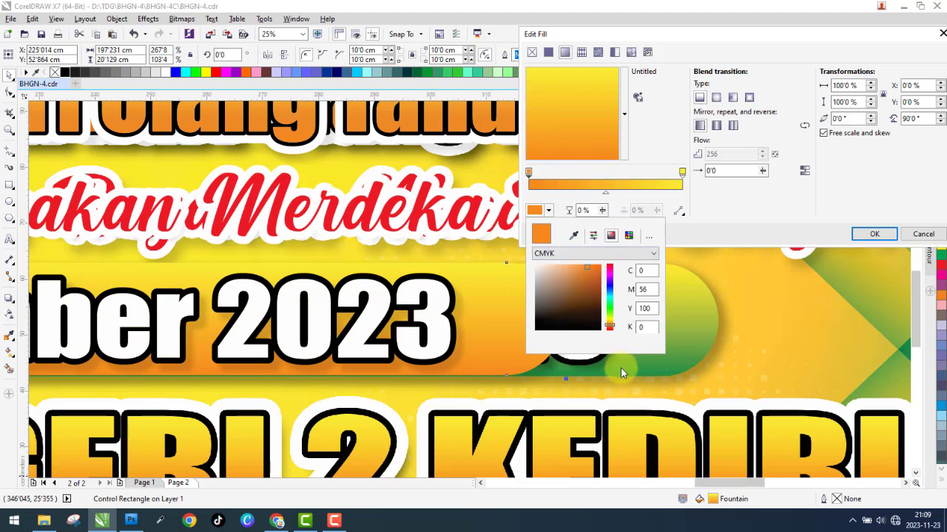
click(576, 236)
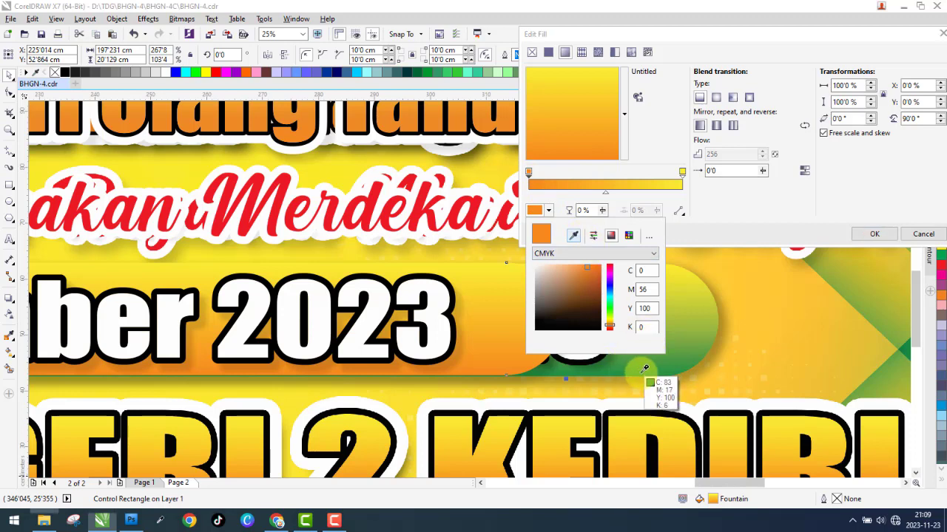
click(645, 368)
click(728, 214)
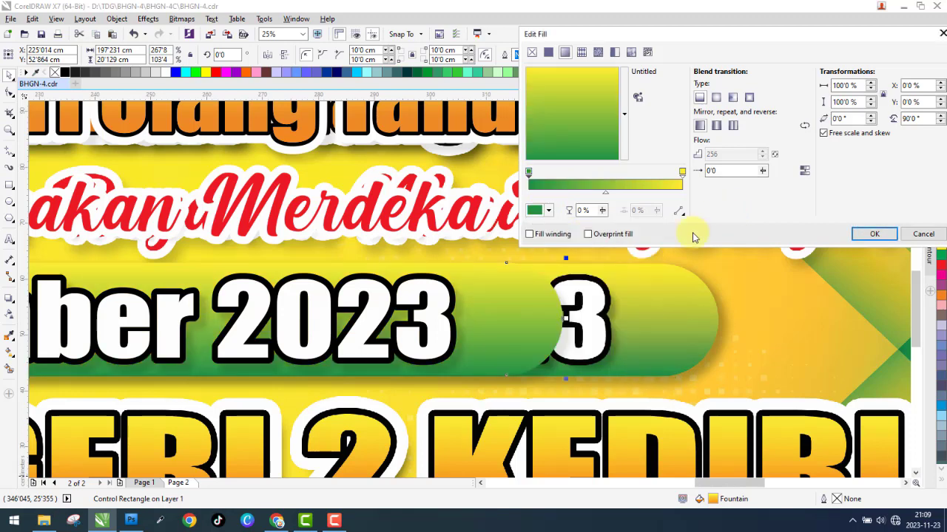
Shift the date pill gradient's midpoint toward green, add a yellow colour stop at 74 %, and apply the fill.
drag(606, 198, 592, 192)
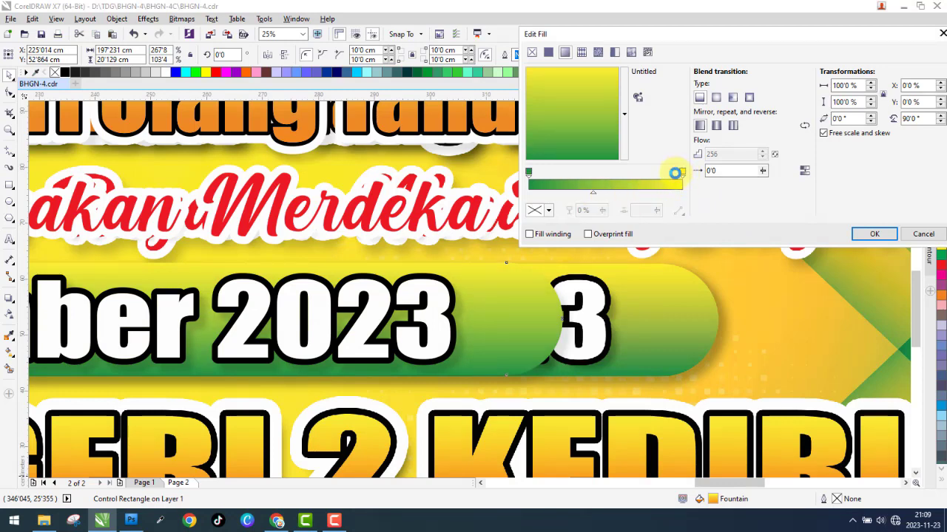
double_click(677, 174)
drag(655, 176, 642, 175)
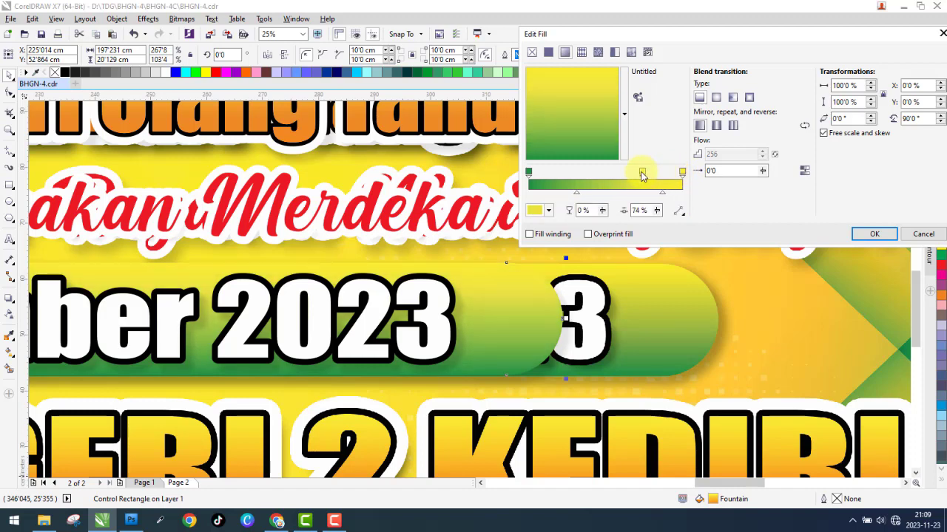
click(876, 233)
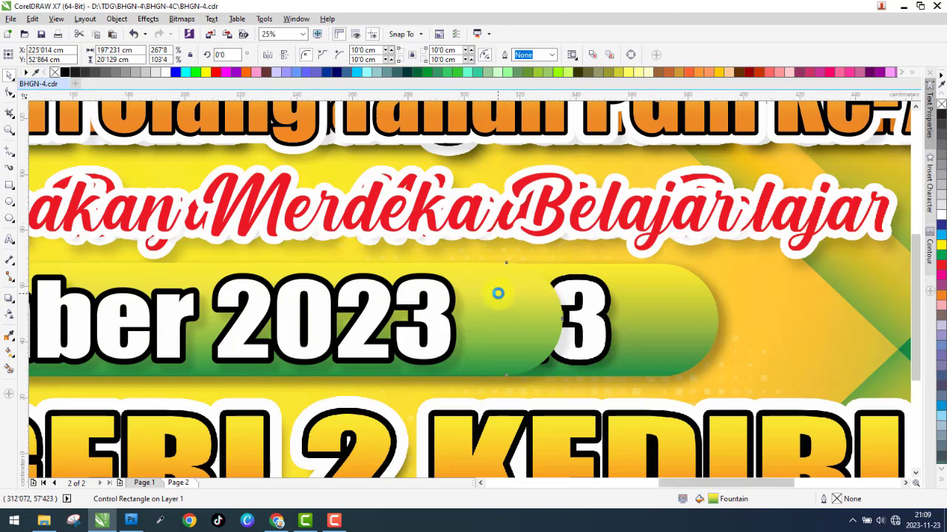
Return the shifted reference banner to its place on the page, deselect it and go back to Page 1.
scroll(499, 291, down, 5)
click(642, 302)
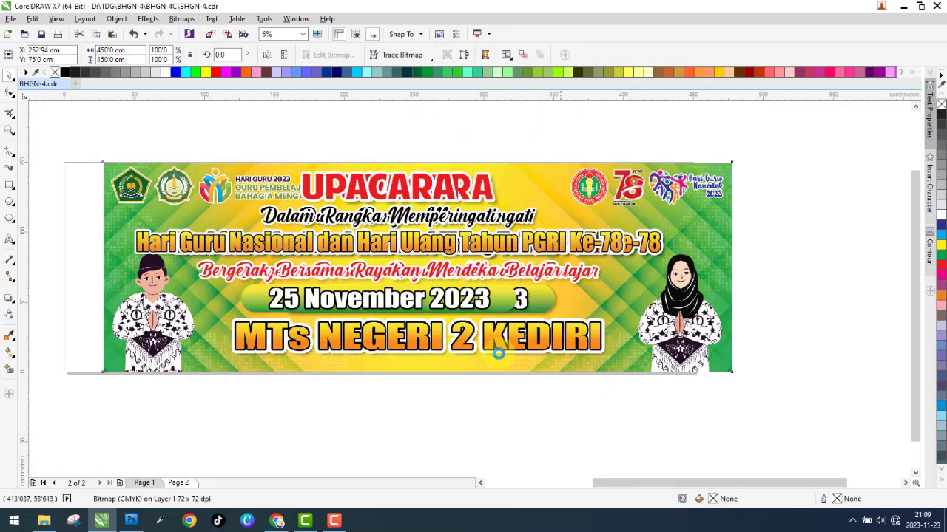
click(307, 429)
click(144, 485)
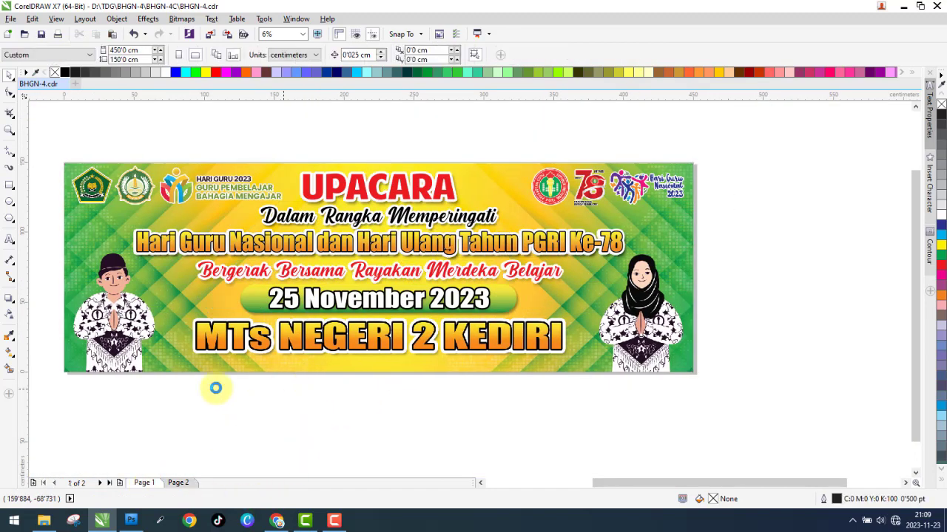
Move the three-object MTs NEGERI 2 KEDIRI heading below the banner to about Y -27.78 cm, and transfer it from Page 1 to Page 2.
drag(187, 403, 575, 295)
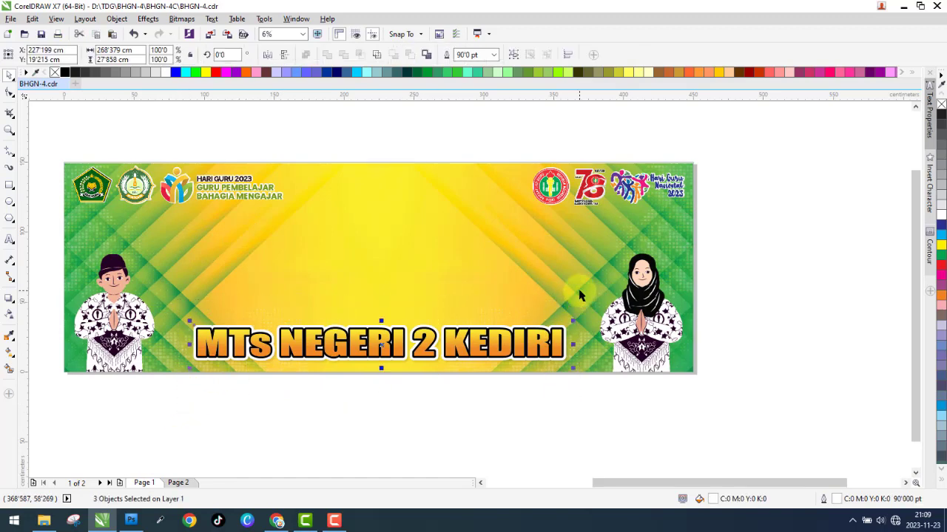
drag(516, 393, 516, 458)
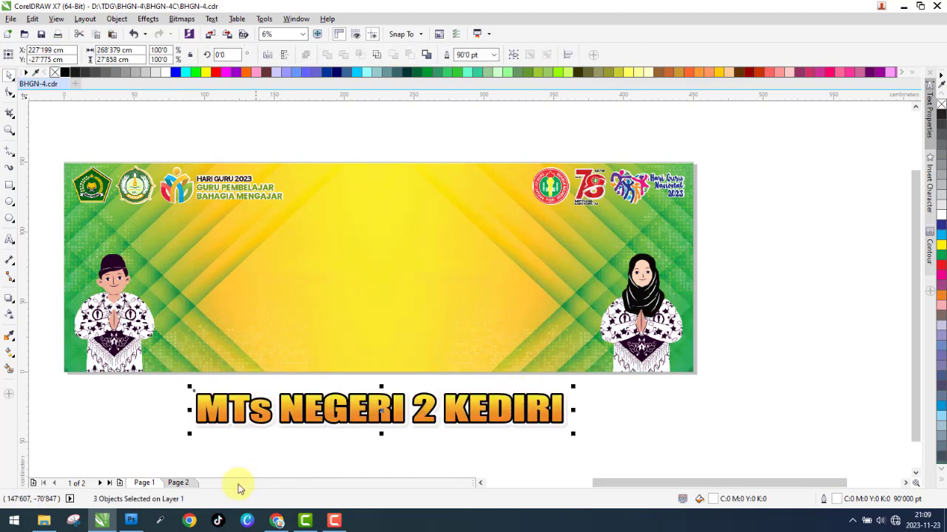
click(178, 483)
Select the pasted MTs NEGERI 2 KEDIRI heading and move it up exactly onto the reference's heading, at about Y 25.86 cm.
drag(317, 405, 574, 386)
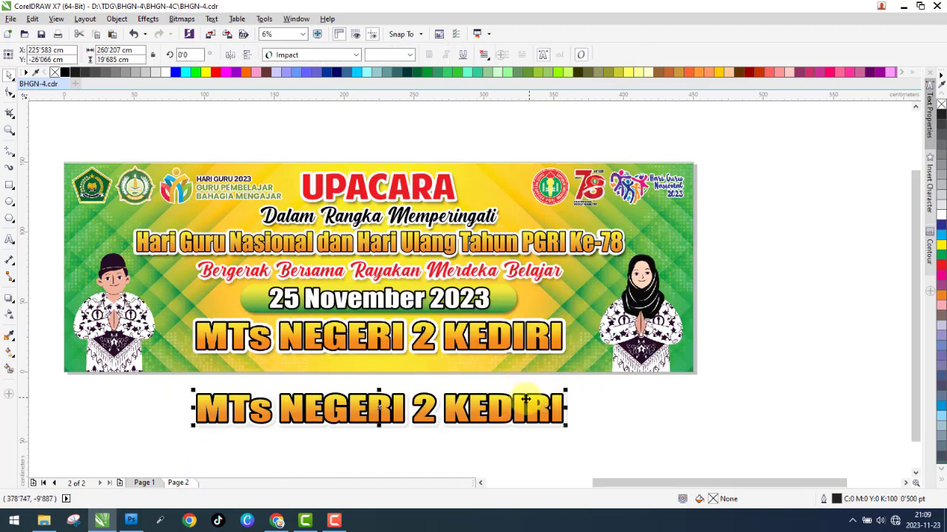
drag(528, 411, 530, 350)
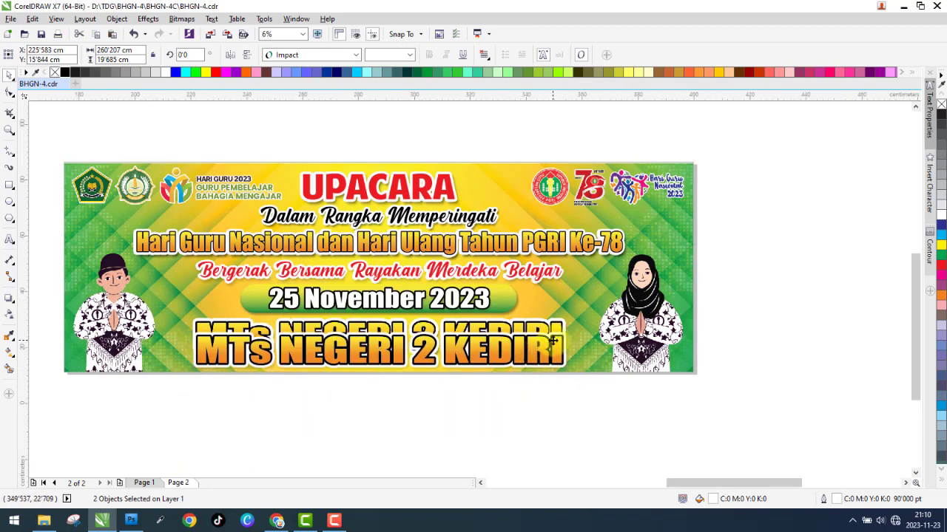
scroll(564, 327, up, 2)
drag(568, 315, 568, 275)
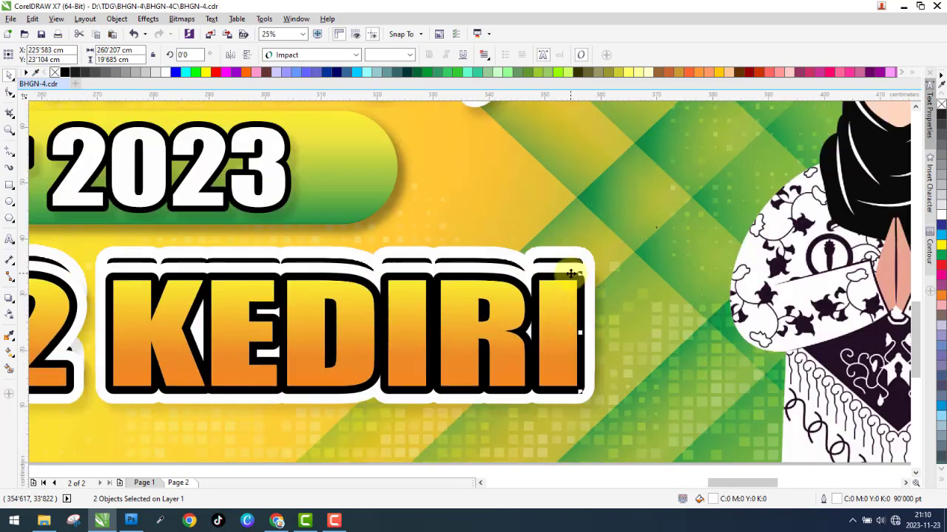
scroll(568, 275, up, 2)
key(Up)
key(Up)
key(Up)
key(Up)
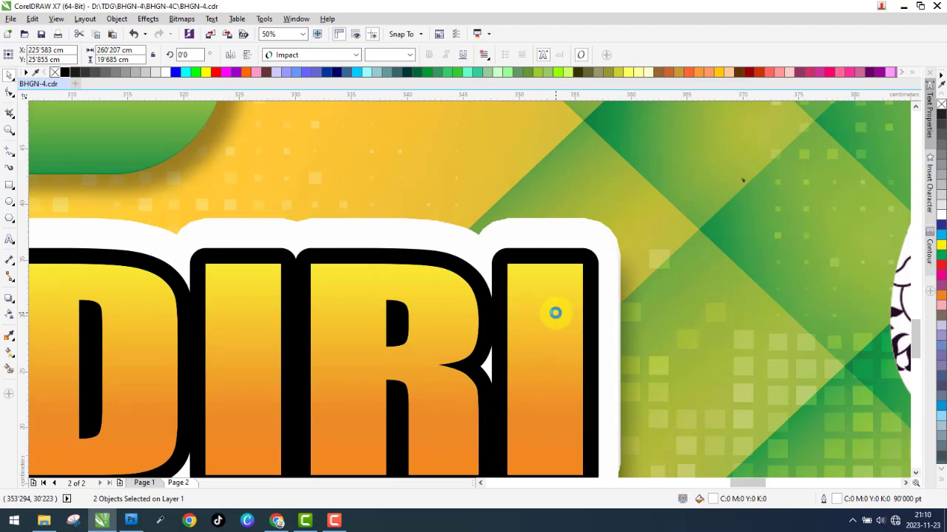
key(Up)
scroll(560, 312, down, 4)
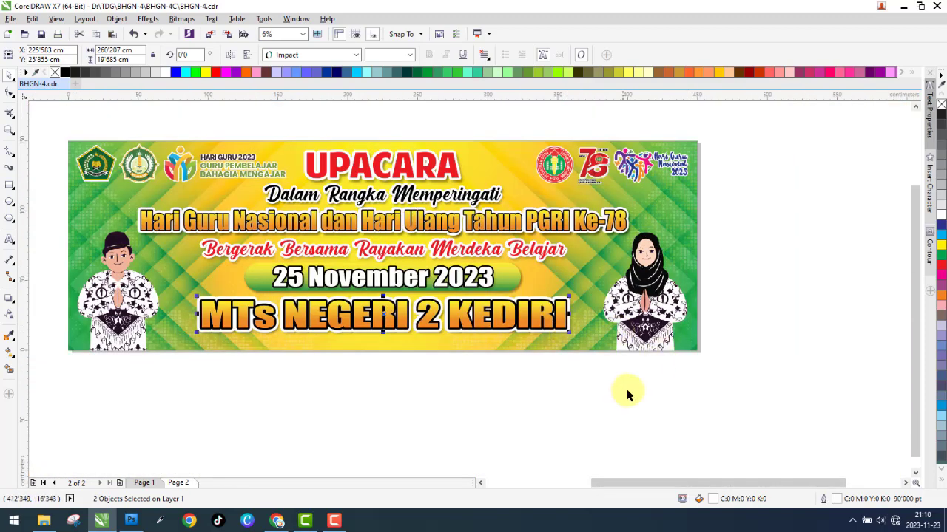
Group all 16 rebuilt text objects on Page 2, transfer the group onto the Page 1 banner and deselect it.
drag(646, 394, 120, 127)
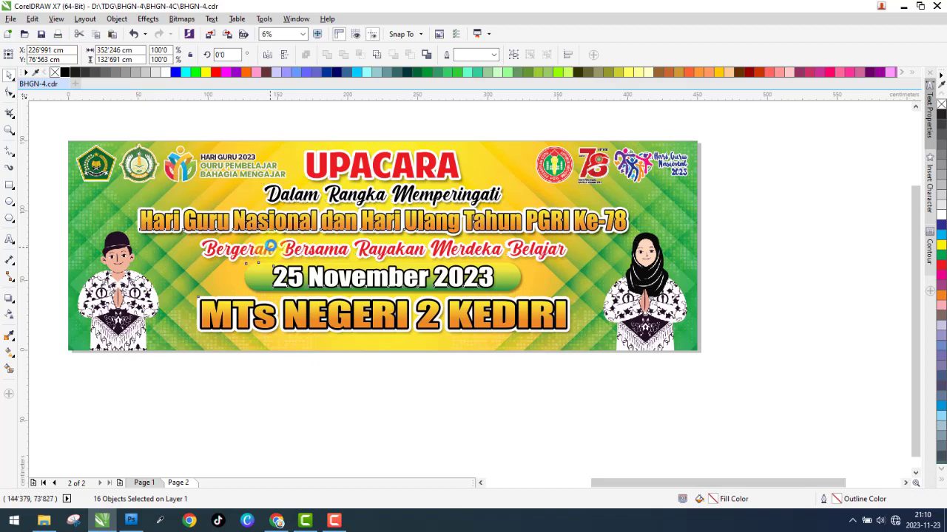
key(ctrl+g)
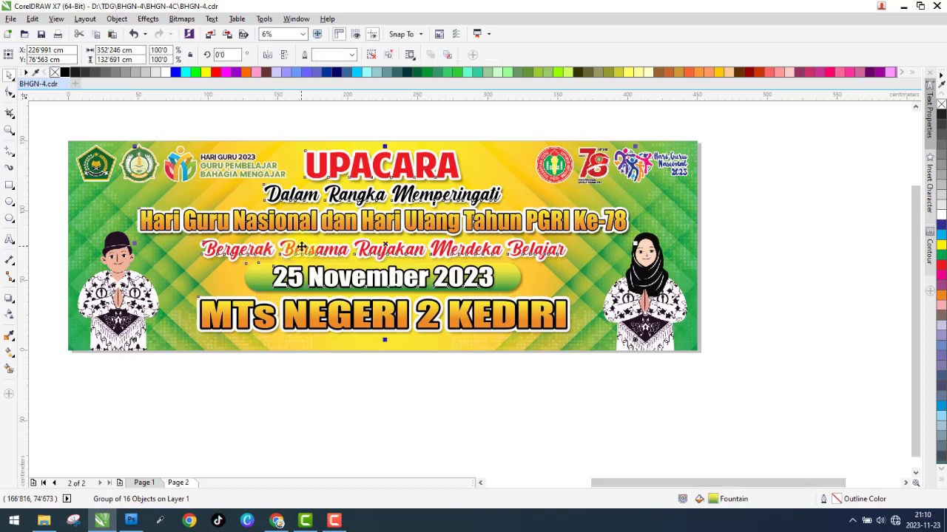
click(144, 482)
right_click(331, 399)
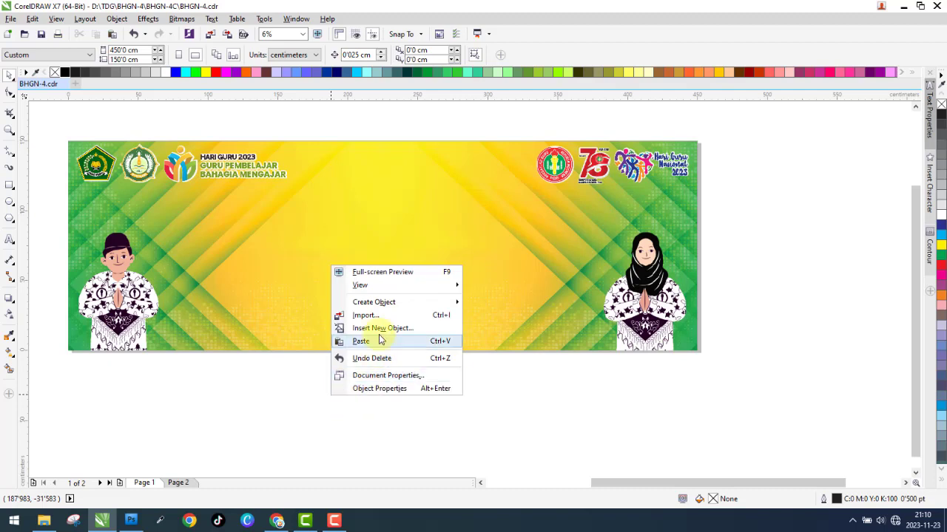
click(355, 340)
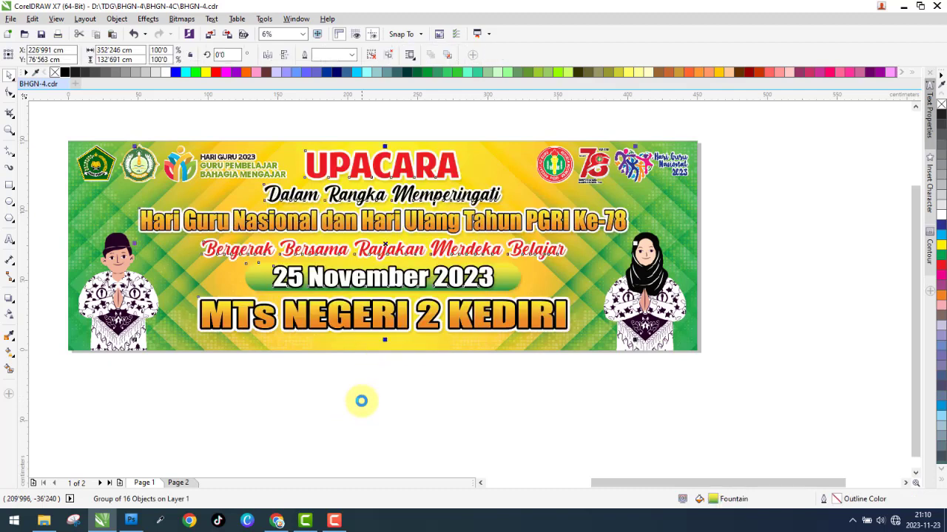
click(400, 373)
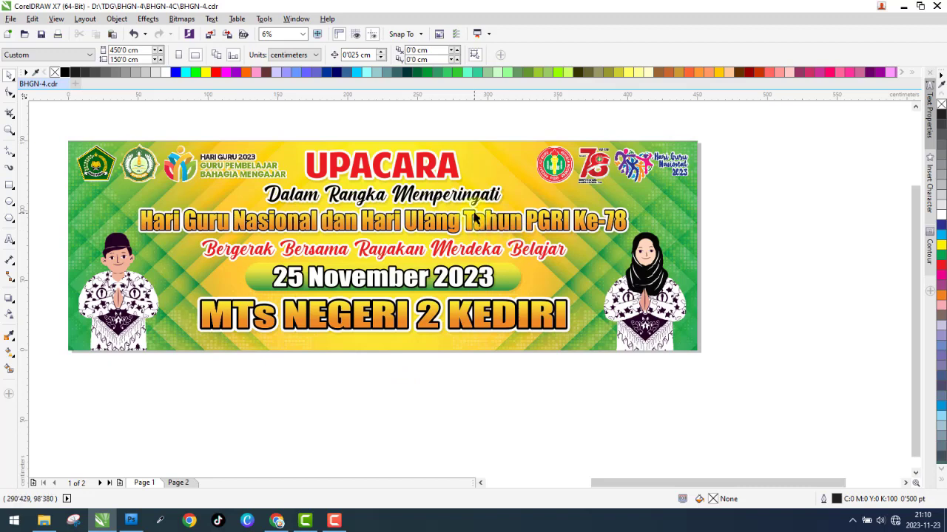
Select the pasted text group on Page 1, ungroup it into its 16 objects and deselect everything.
scroll(488, 211, up, 1)
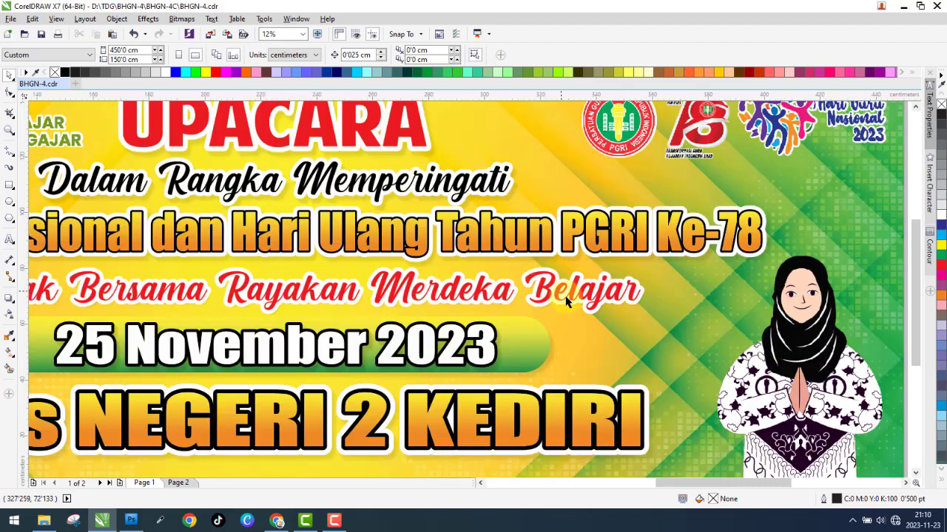
click(9, 299)
click(247, 309)
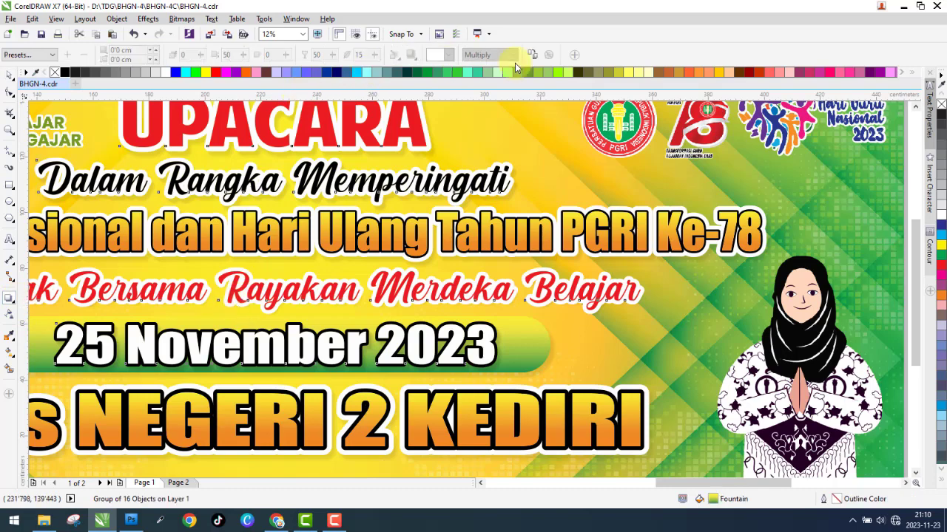
click(9, 75)
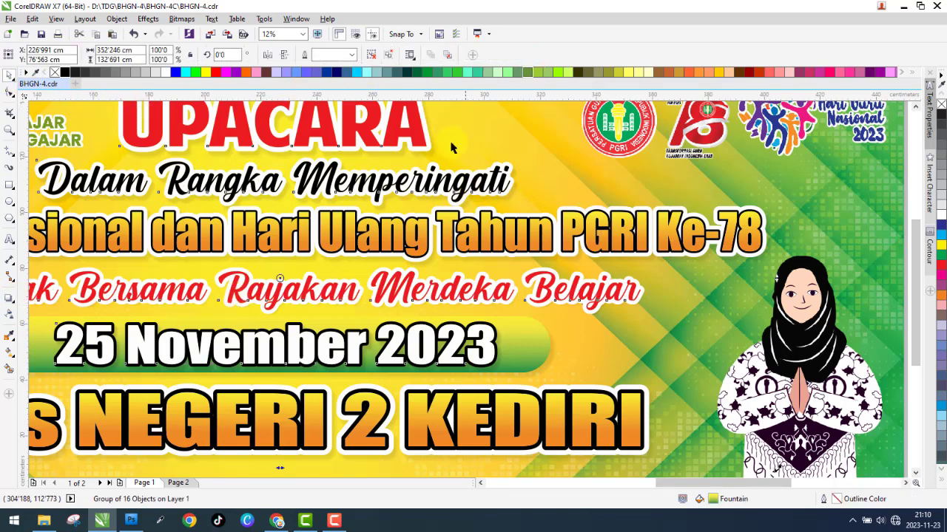
click(372, 57)
scroll(389, 185, down, 1)
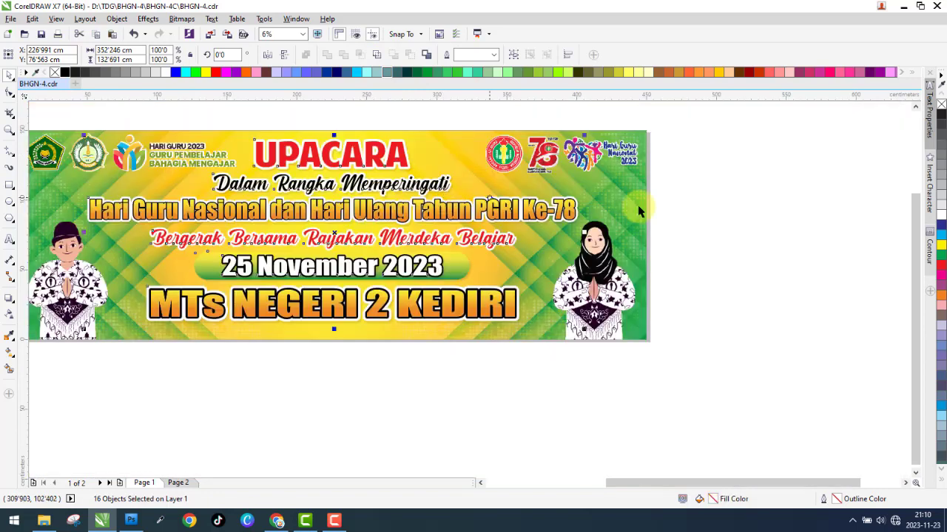
key(Escape)
Offset the drop shadow of the "Bergerak Bersama Rayakan Merdeka Belajar" line to about 2.02 cm horizontally and -2.16 cm vertically.
scroll(451, 251, up, 2)
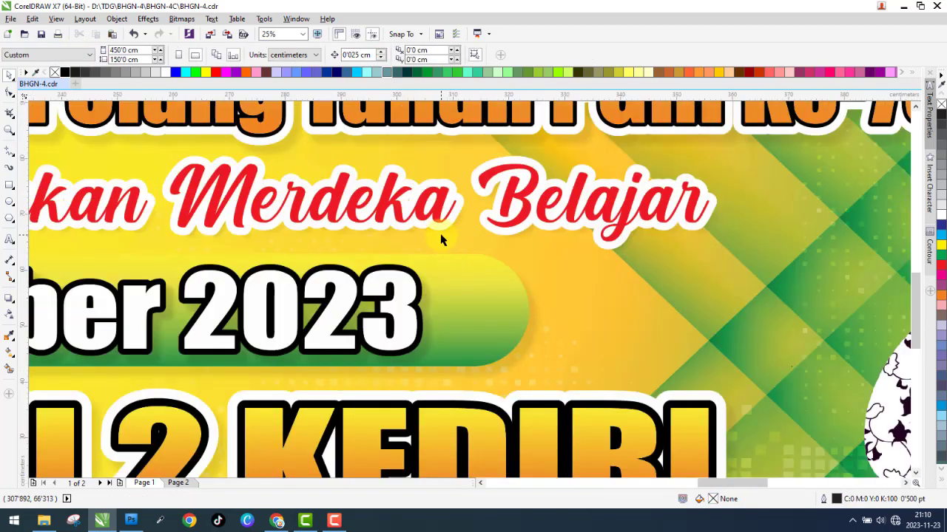
click(440, 241)
click(9, 300)
scroll(222, 272, down, 1)
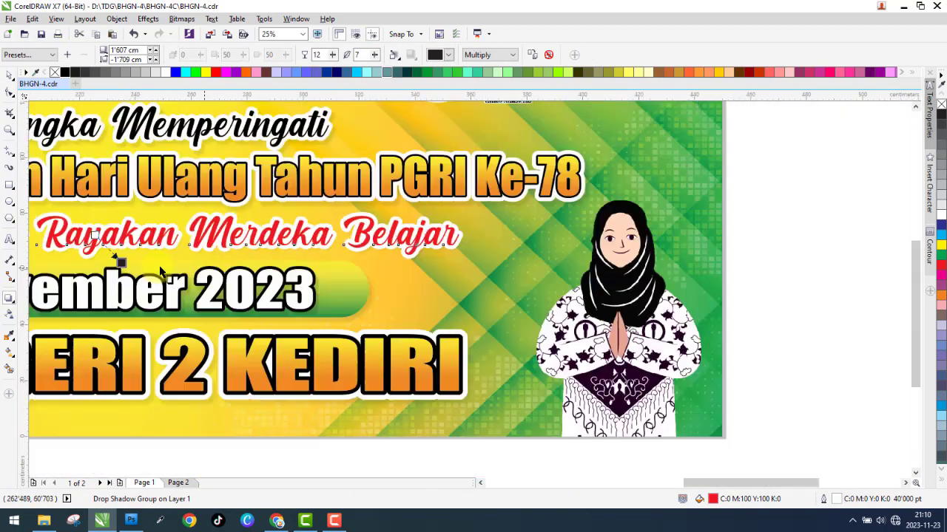
scroll(163, 264, up, 1)
scroll(163, 264, up, 3)
drag(164, 265, 182, 288)
scroll(467, 264, down, 3)
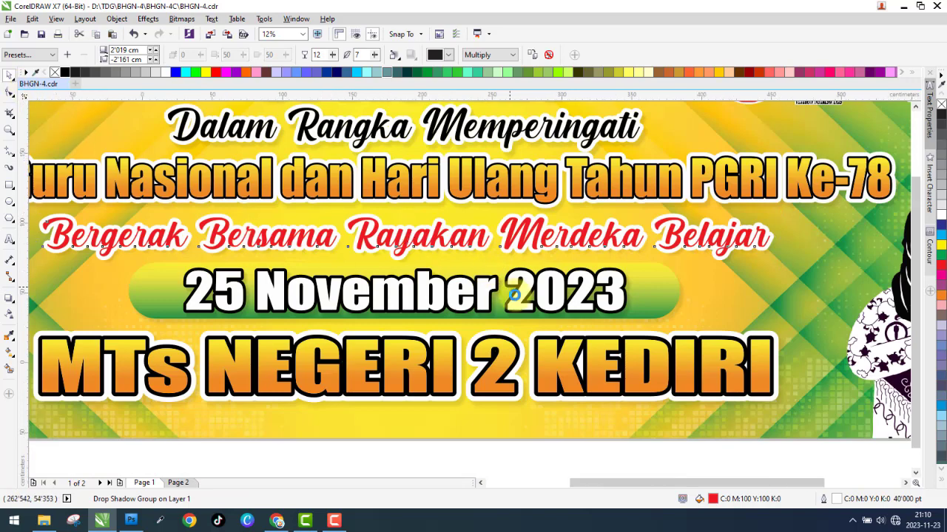
Deselect the shadowed line, select every object of the Page 1 banner and combine all 19 objects into one group.
key(F4)
click(296, 387)
key(F3)
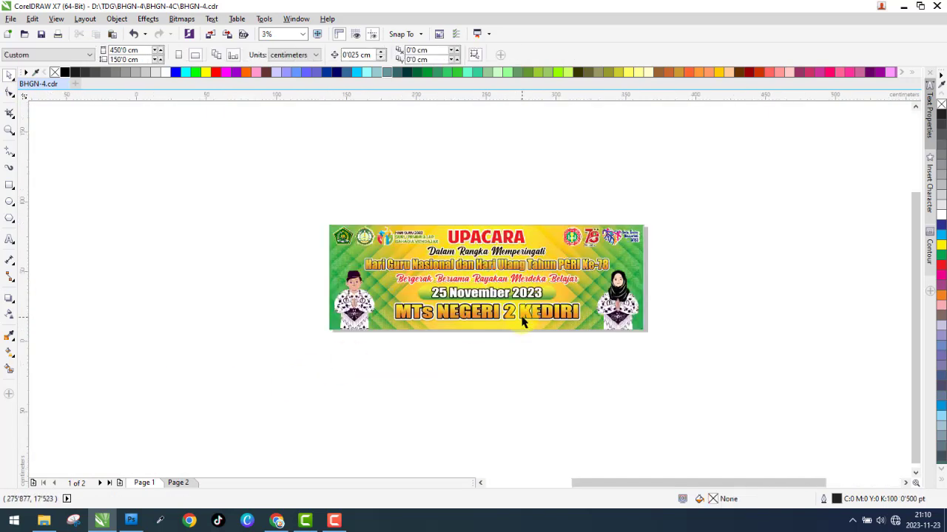
scroll(525, 296, up, 1)
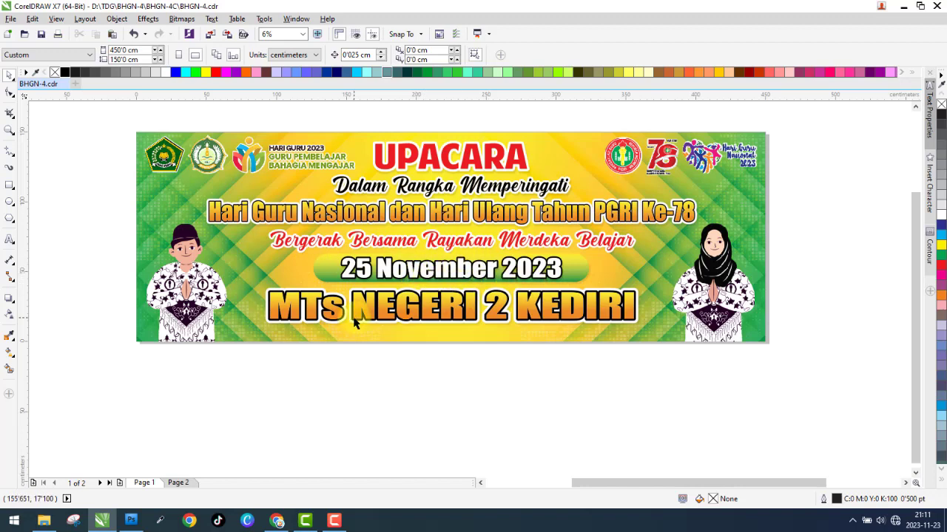
drag(118, 411, 823, 118)
click(512, 56)
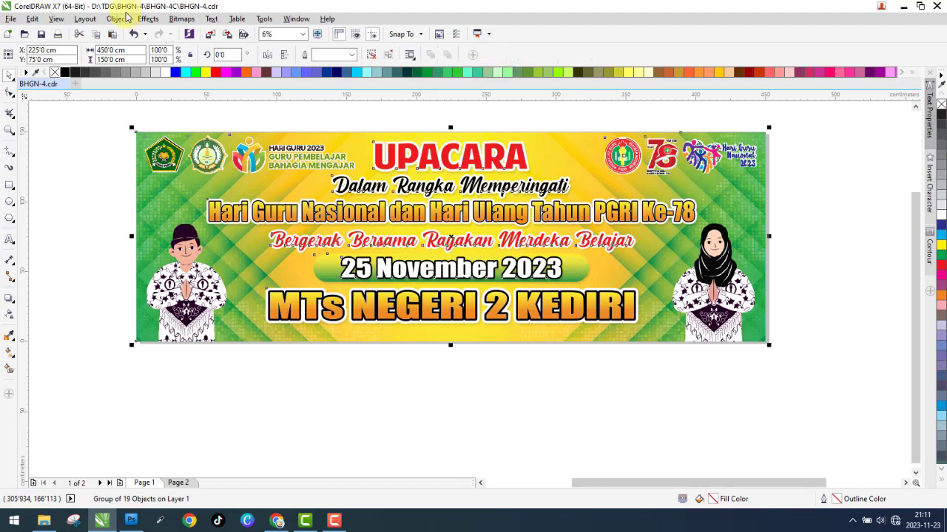
Delete Page 2 with the reference banner from the document.
click(179, 483)
right_click(180, 484)
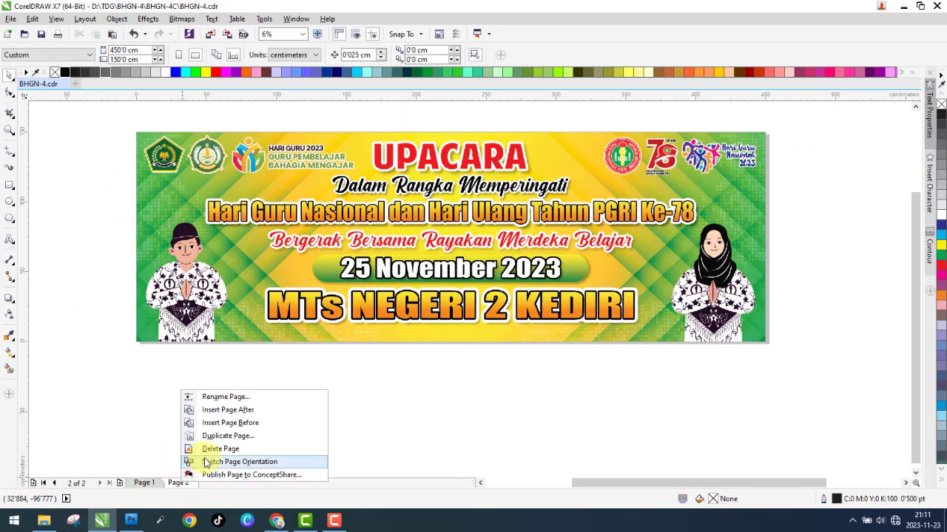
click(199, 447)
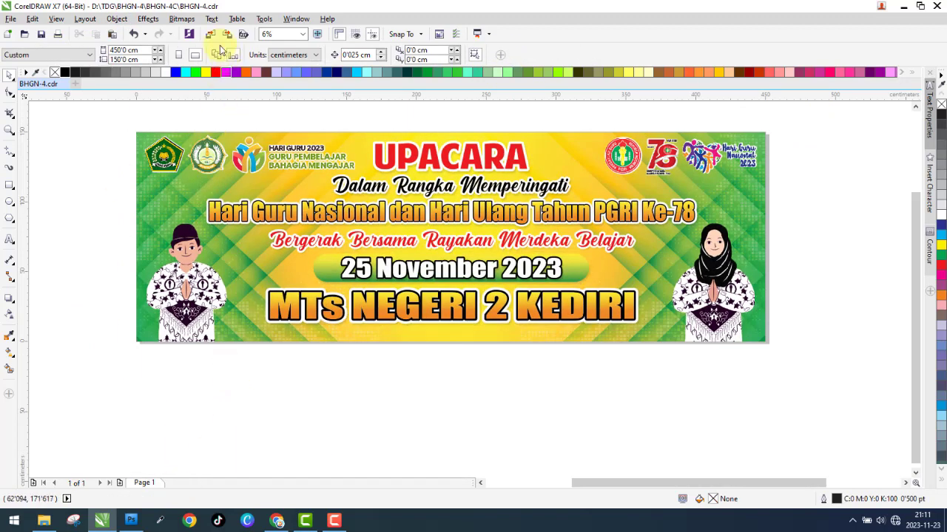
Inspect the banner's object outlines in Wireframe view and return the display to Enhanced view.
click(84, 19)
click(56, 18)
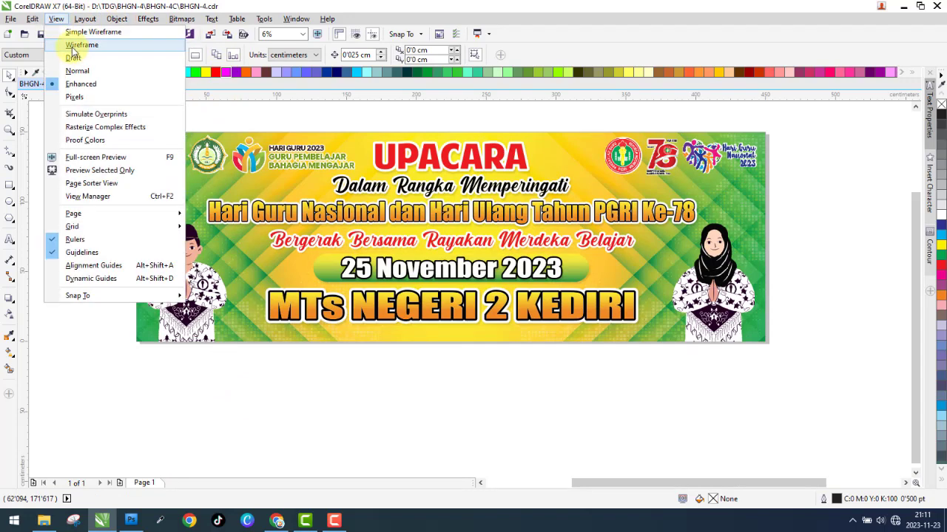
click(81, 45)
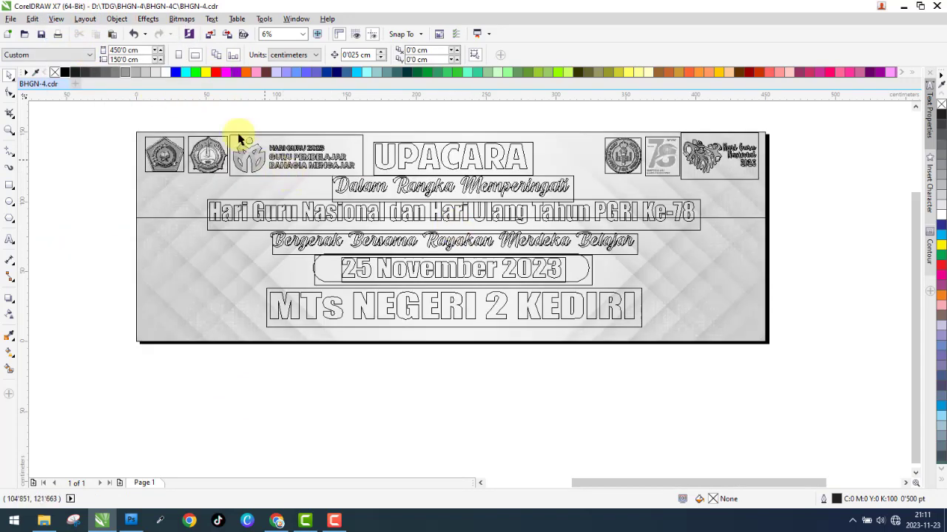
click(57, 18)
click(93, 81)
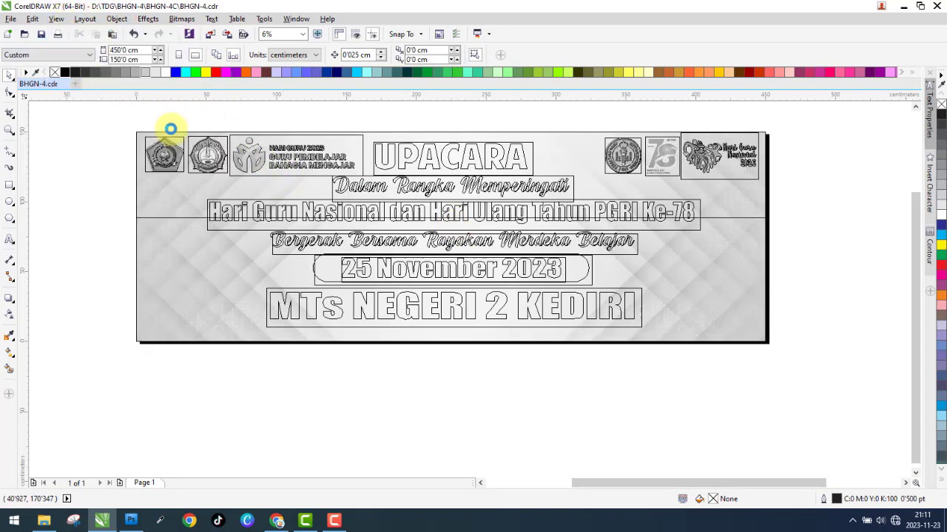
Save the changes to the BHGN-4 banner document.
click(11, 18)
click(28, 123)
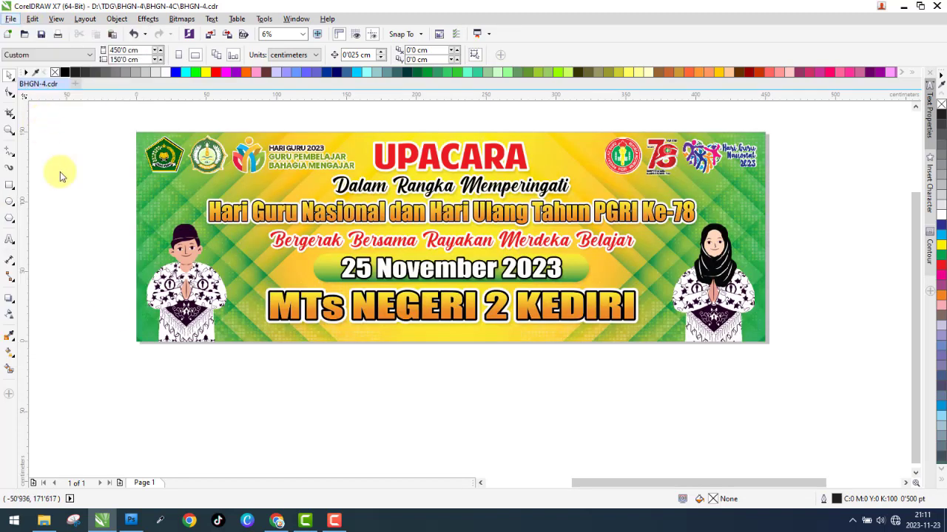
Switch to File Explorer, back out from the Font folder to TDG and reopen BHGN-4's BHGN-4C folder.
click(43, 521)
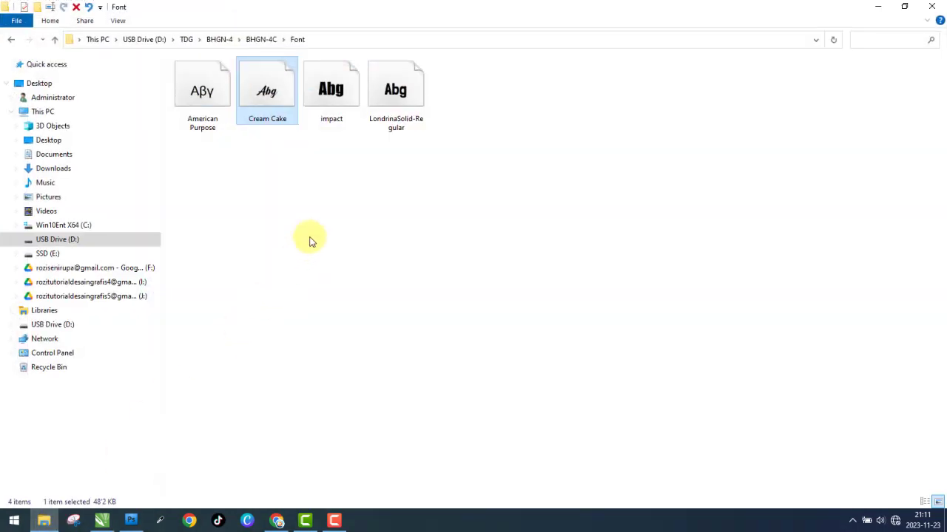
click(11, 41)
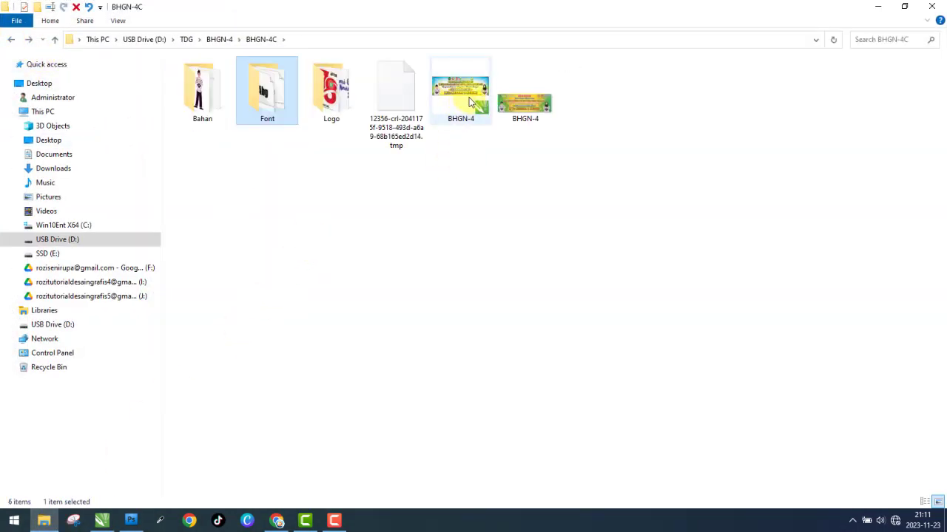
click(11, 41)
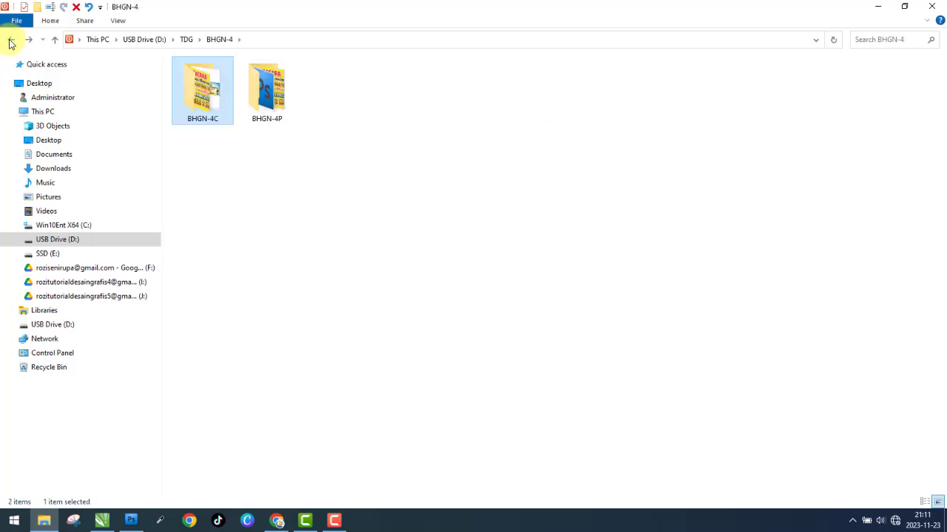
click(11, 41)
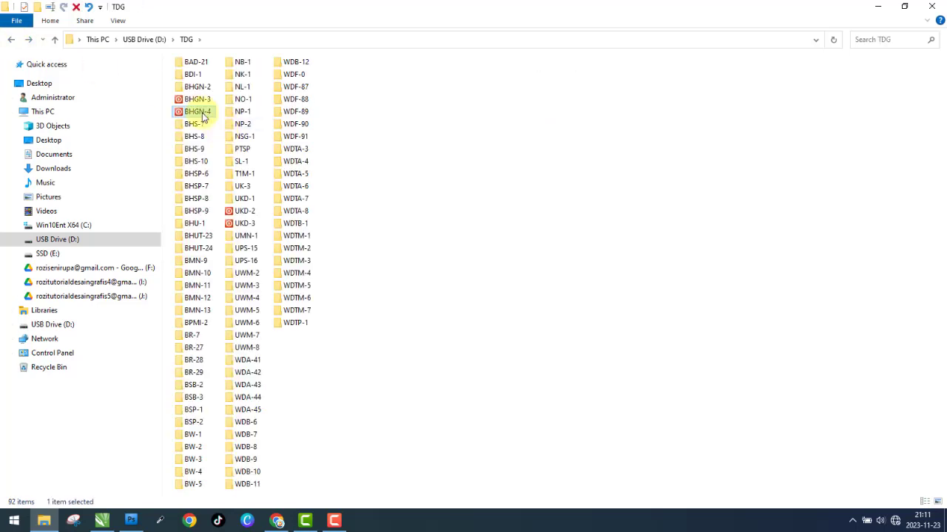
double_click(199, 112)
double_click(221, 106)
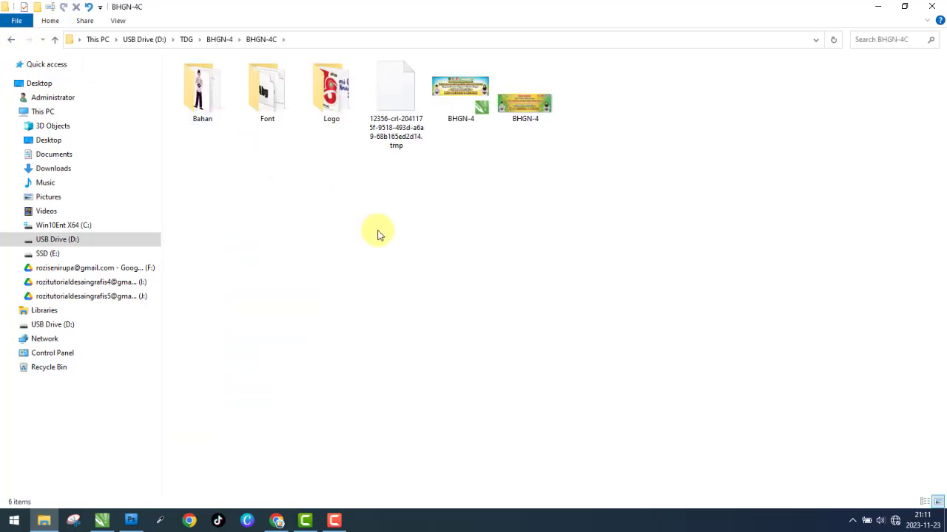
Check the temporary file and the BHGN-4 CorelDRAW file, and reload the BHGN-4C folder's contents.
click(437, 110)
click(395, 93)
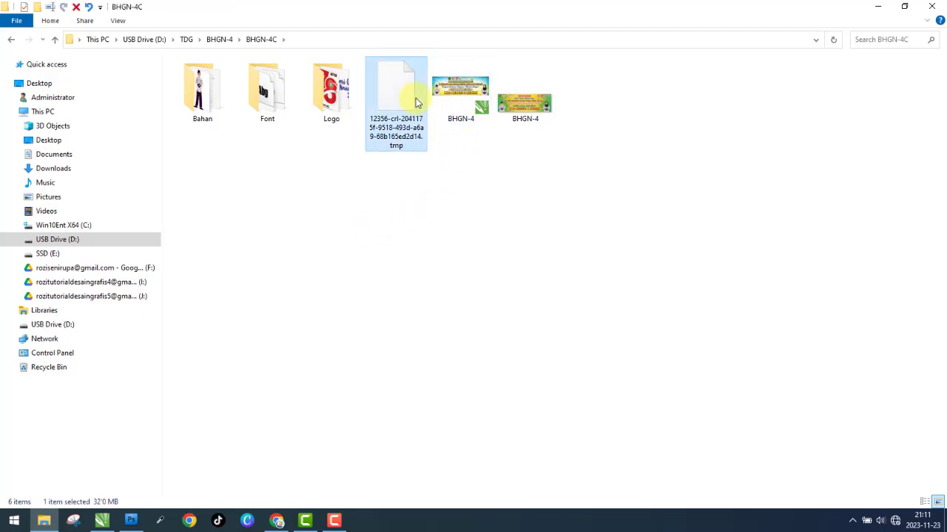
click(447, 100)
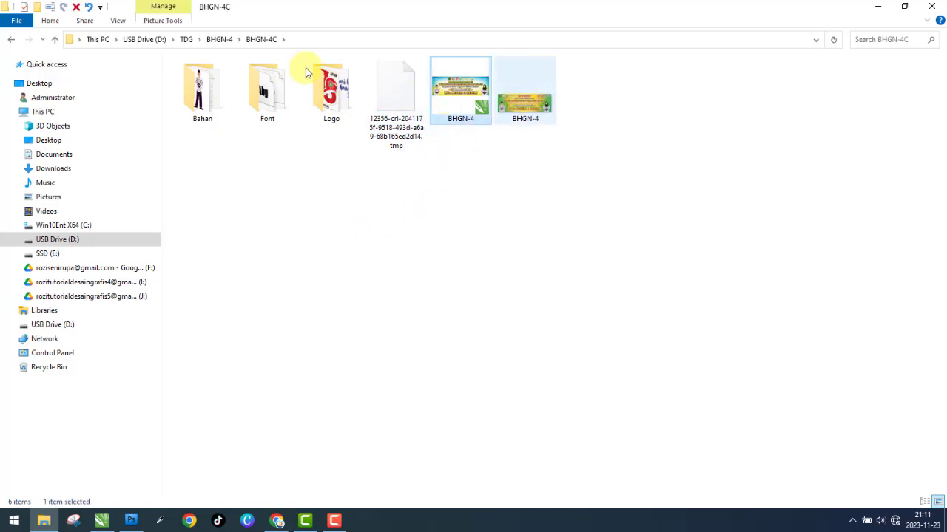
click(12, 39)
click(31, 40)
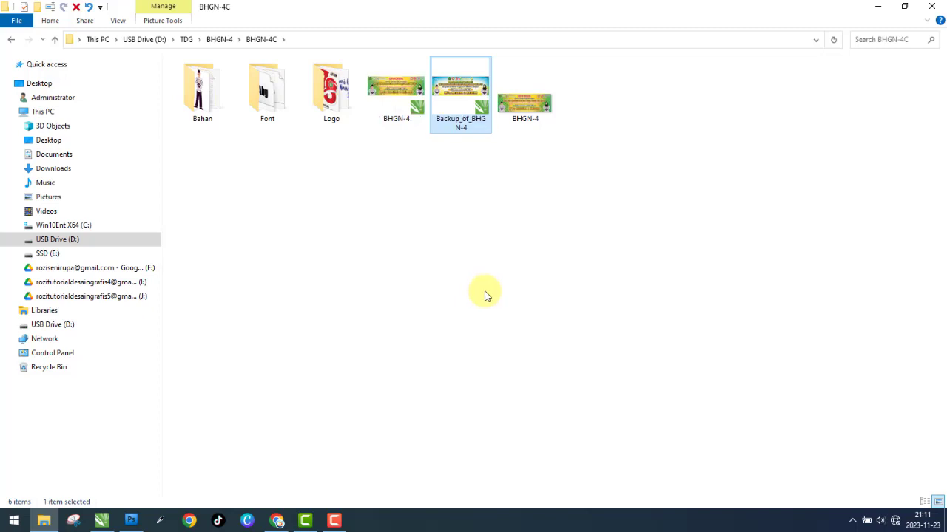
Reload the BHGN-4C folder and delete the Backup_of_BHGN-4 file.
click(12, 40)
click(30, 42)
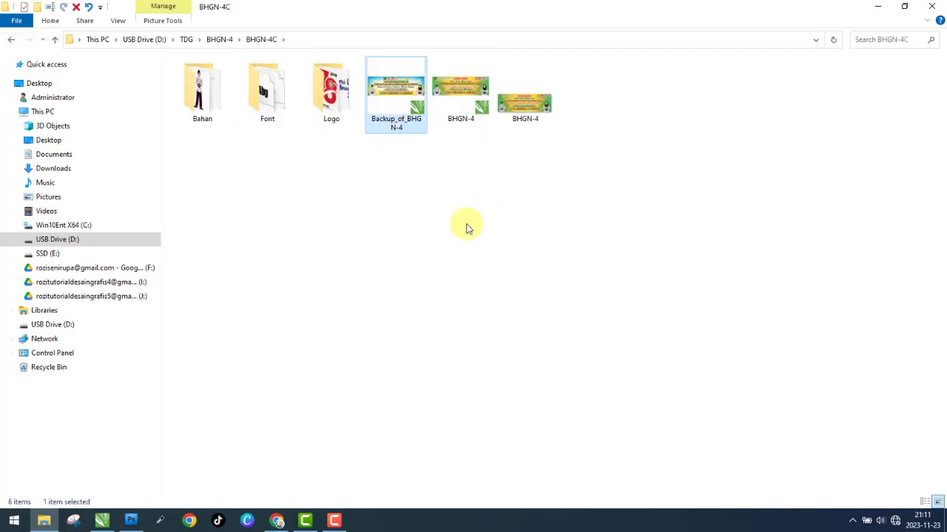
key(Delete)
key(Return)
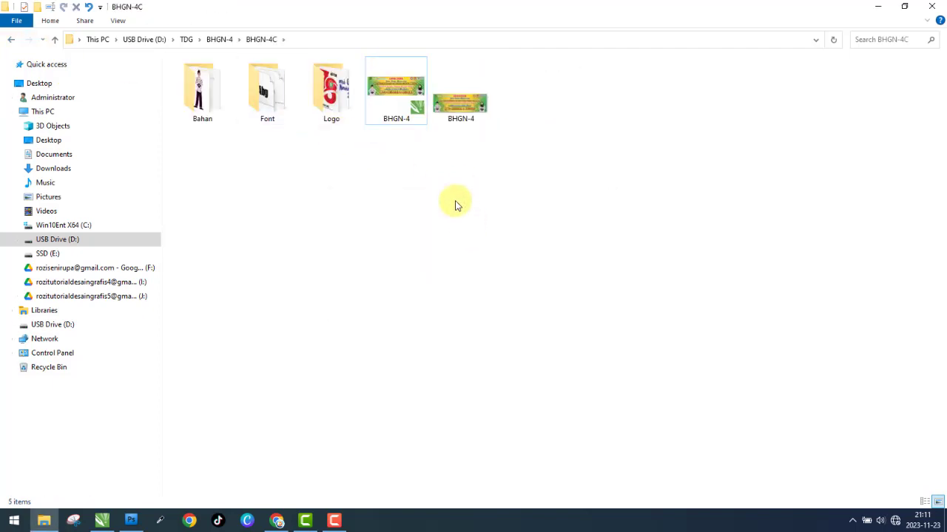
Open the BHGN-4 CorelDRAW document from the BHGN-4C folder and close CorelDRAW.
double_click(396, 92)
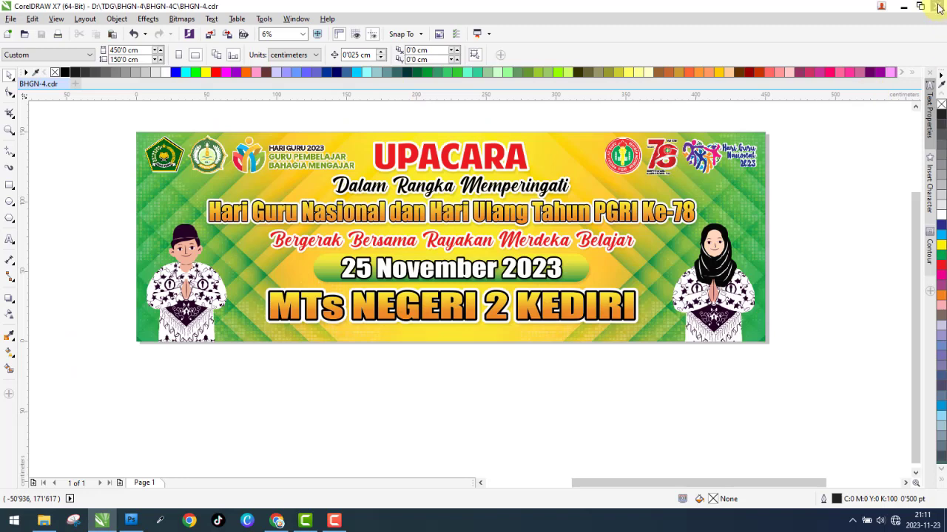
click(937, 6)
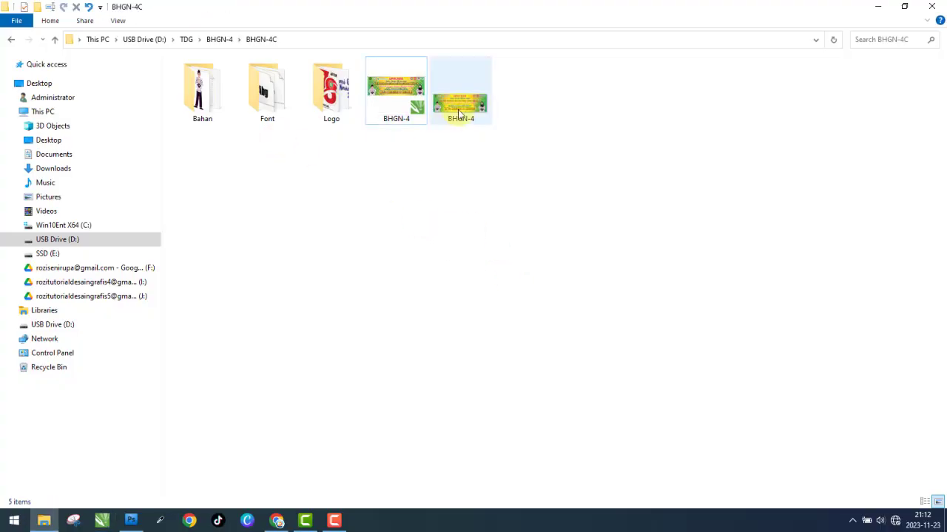
Open the BHGN-4 banner image from the BHGN-4C folder in the photo viewer.
click(459, 114)
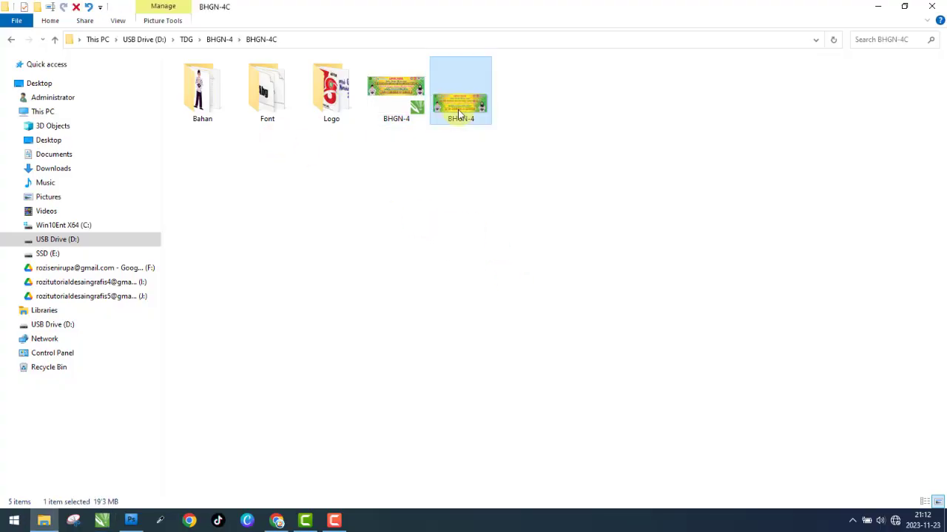
double_click(459, 113)
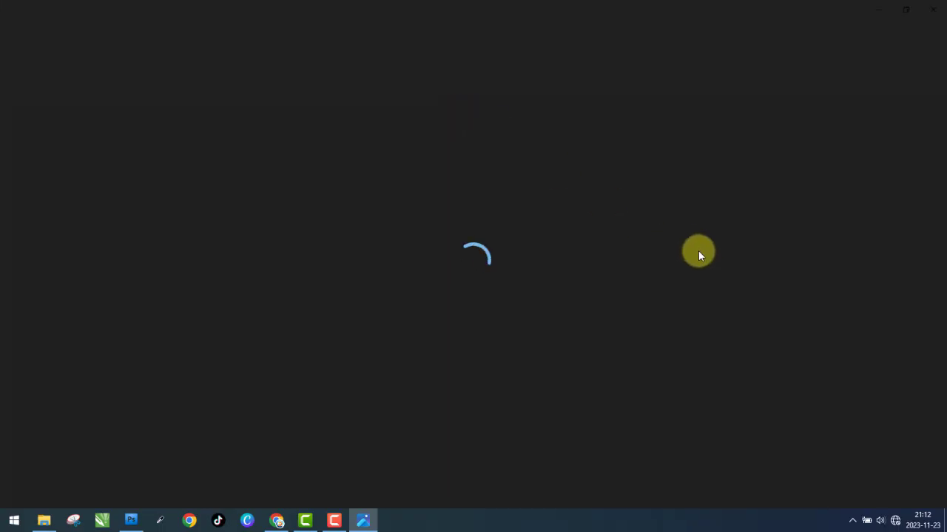